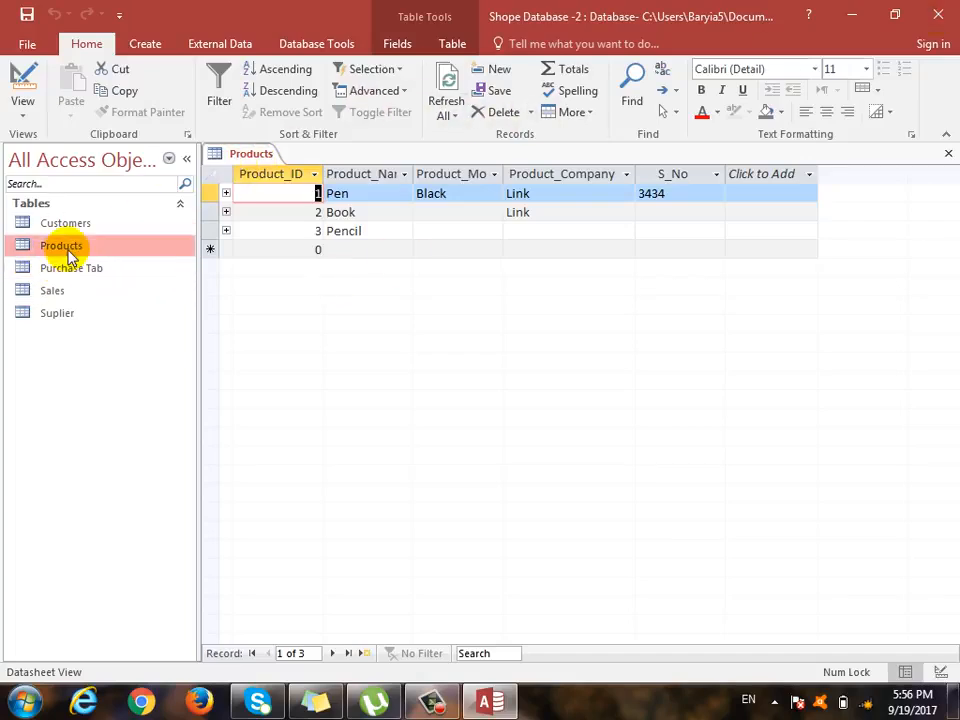
Step: Open the Suplier and Purchase Tab tables and examine their records alongside the Products table
double_click(62, 315)
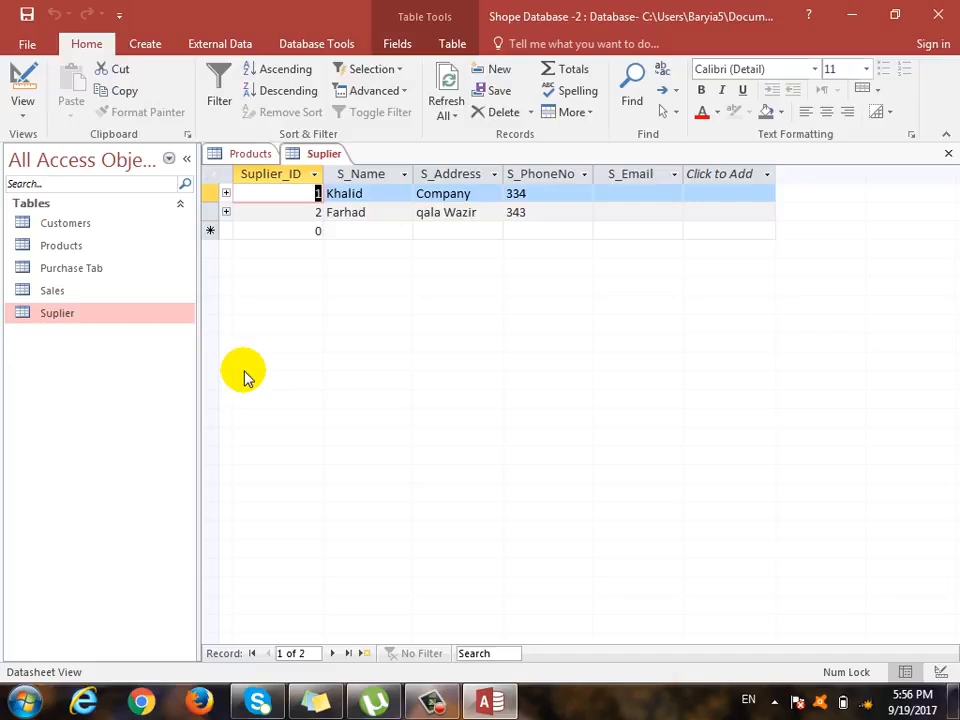
double_click(99, 270)
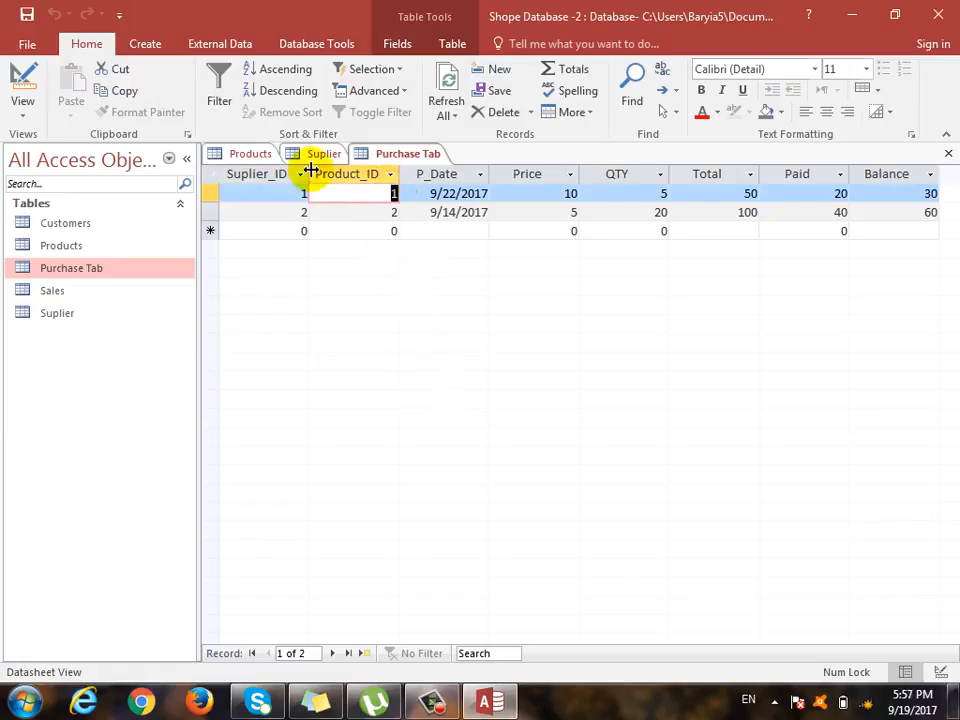
click(238, 154)
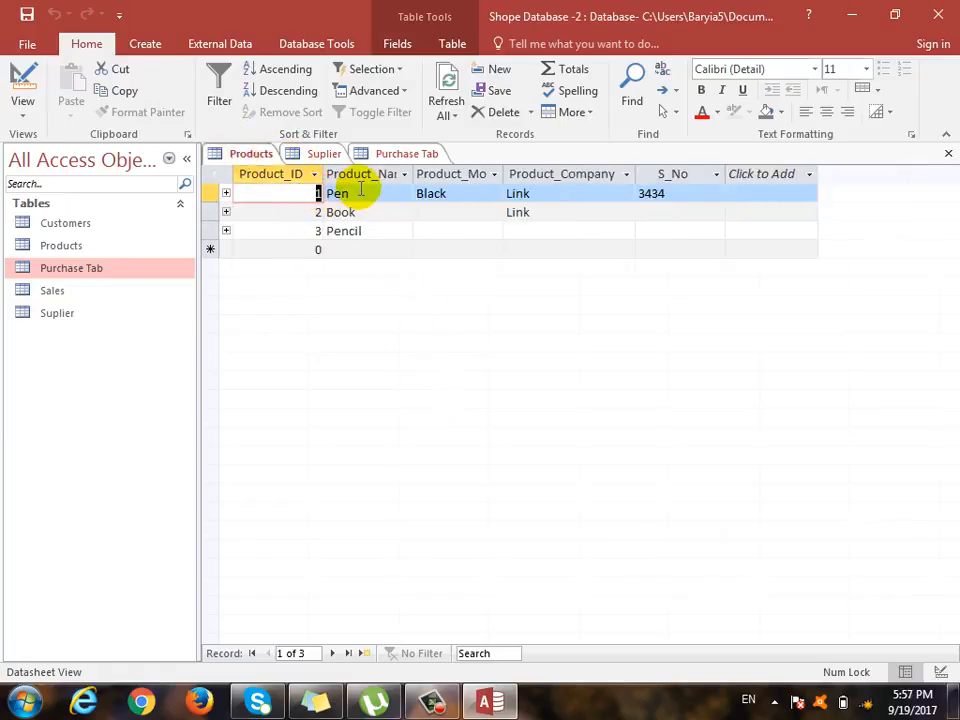
click(318, 154)
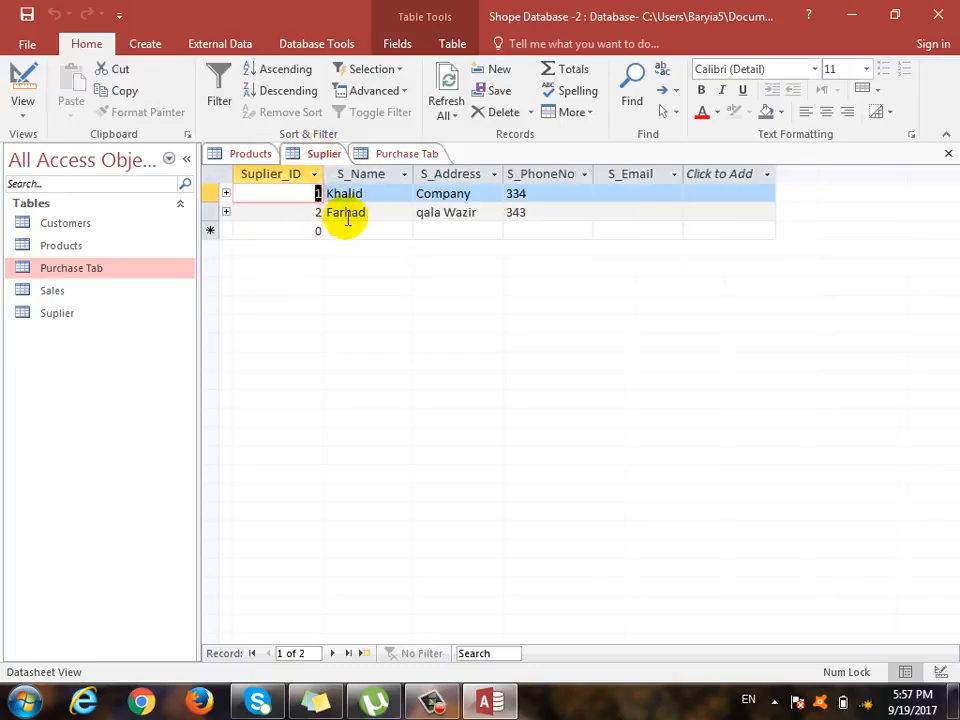
click(394, 154)
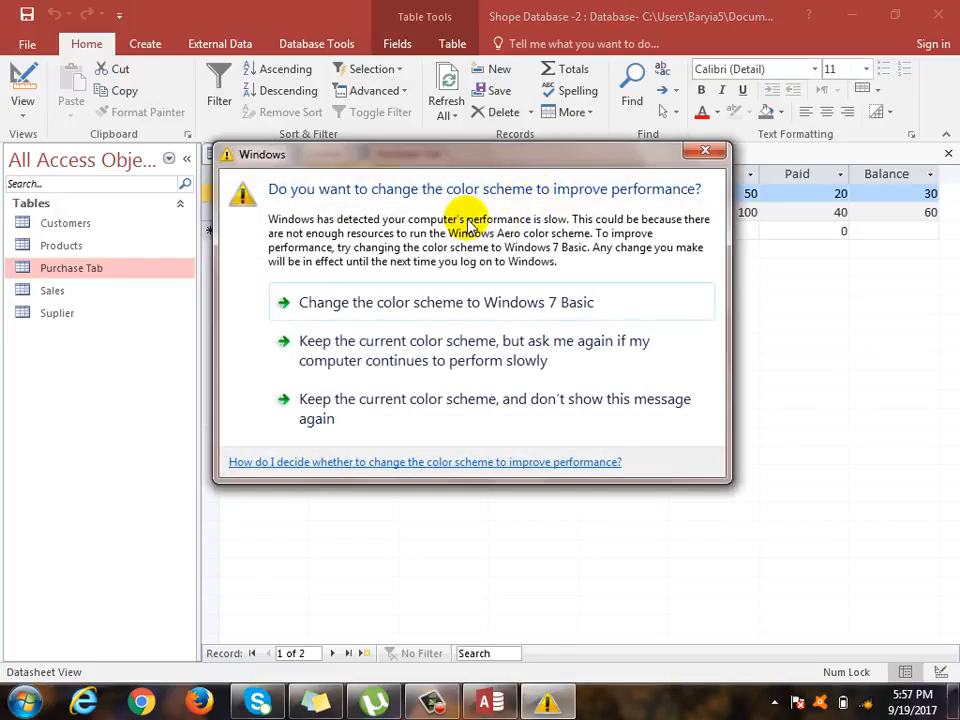
click(478, 700)
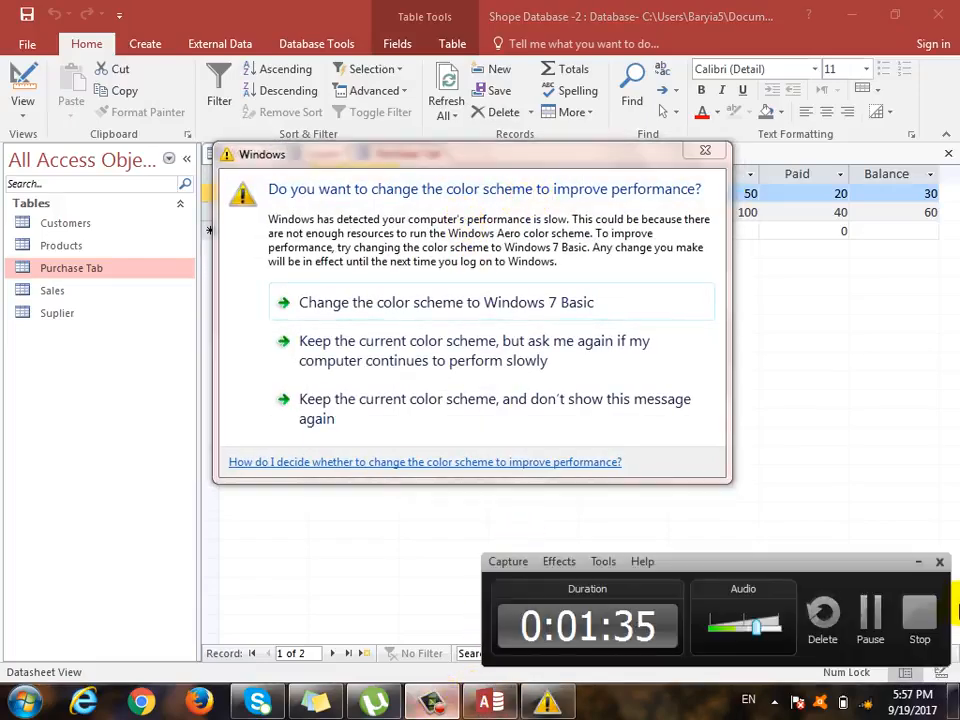
click(866, 612)
click(866, 612)
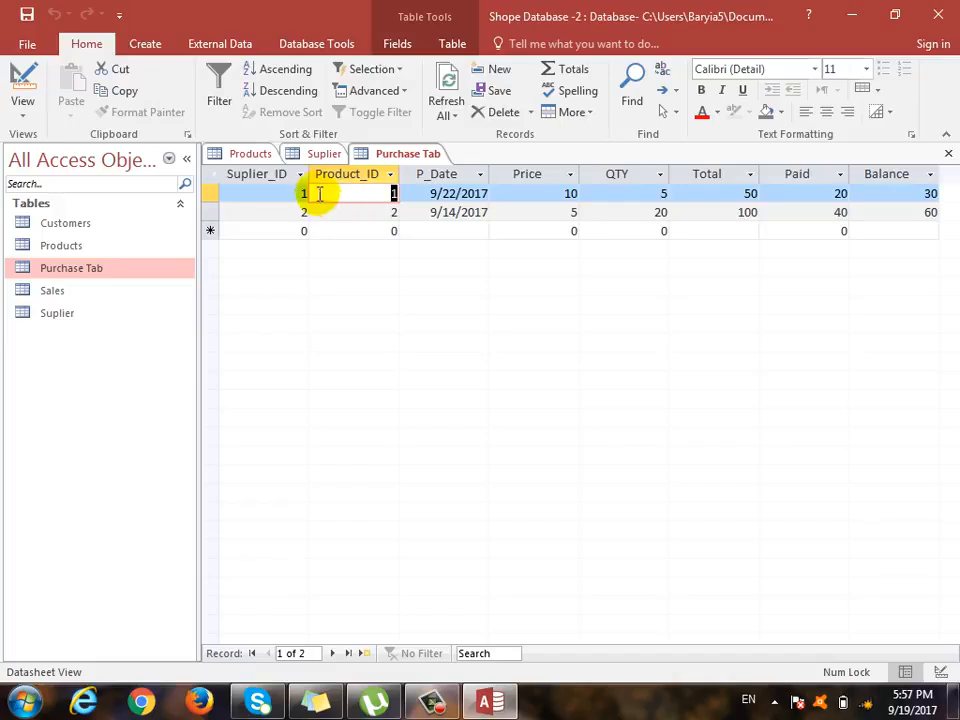
Step: Compare the first product and supplier IDs in Products and Suplier with the first record of Purchase Tab, including its quantity
click(252, 154)
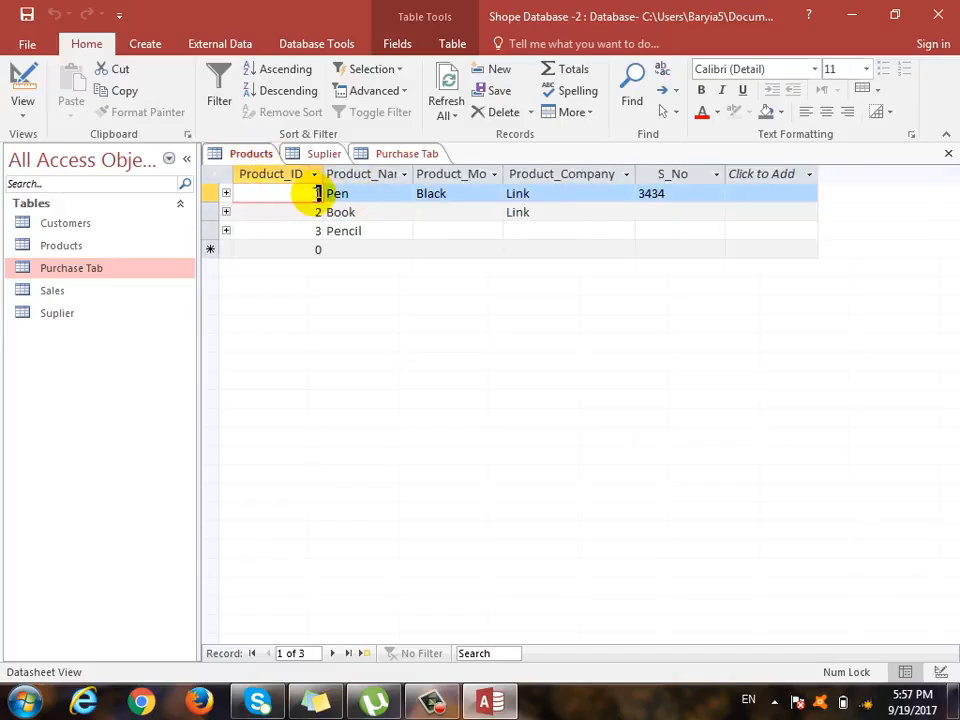
click(318, 154)
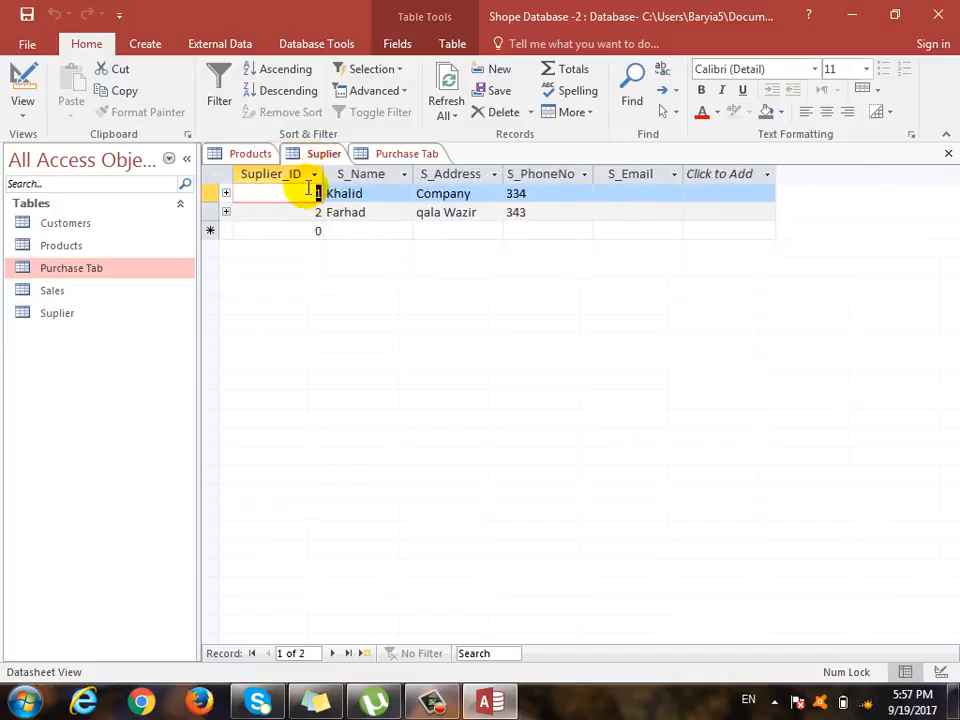
mouse_move(315, 193)
mouse_down()
mouse_move(346, 190)
mouse_move(319, 195)
mouse_up()
click(392, 155)
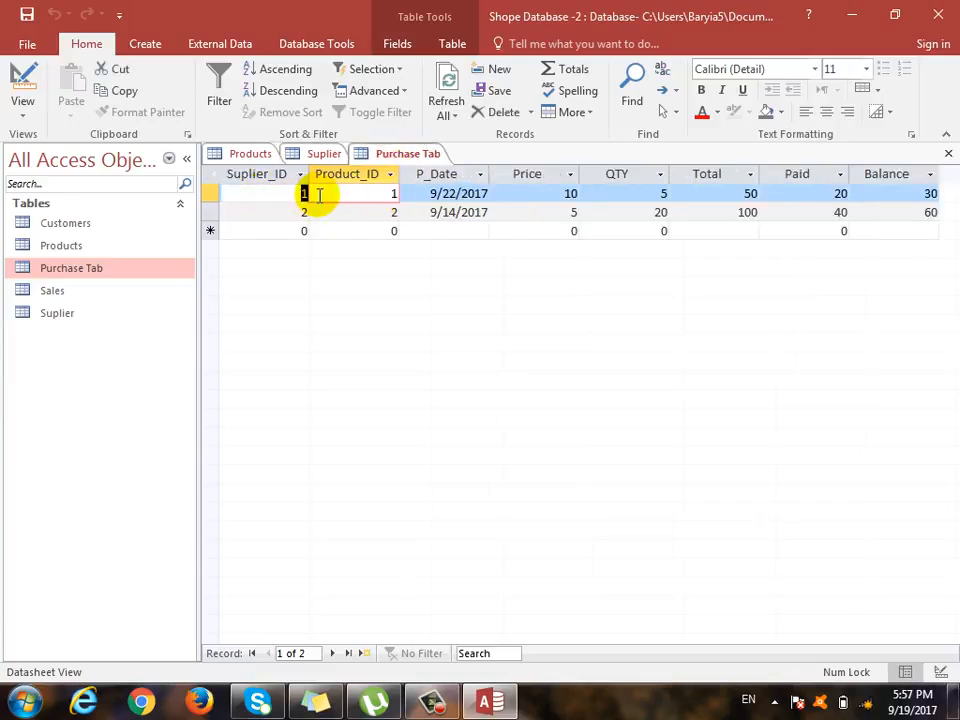
drag(390, 193, 399, 193)
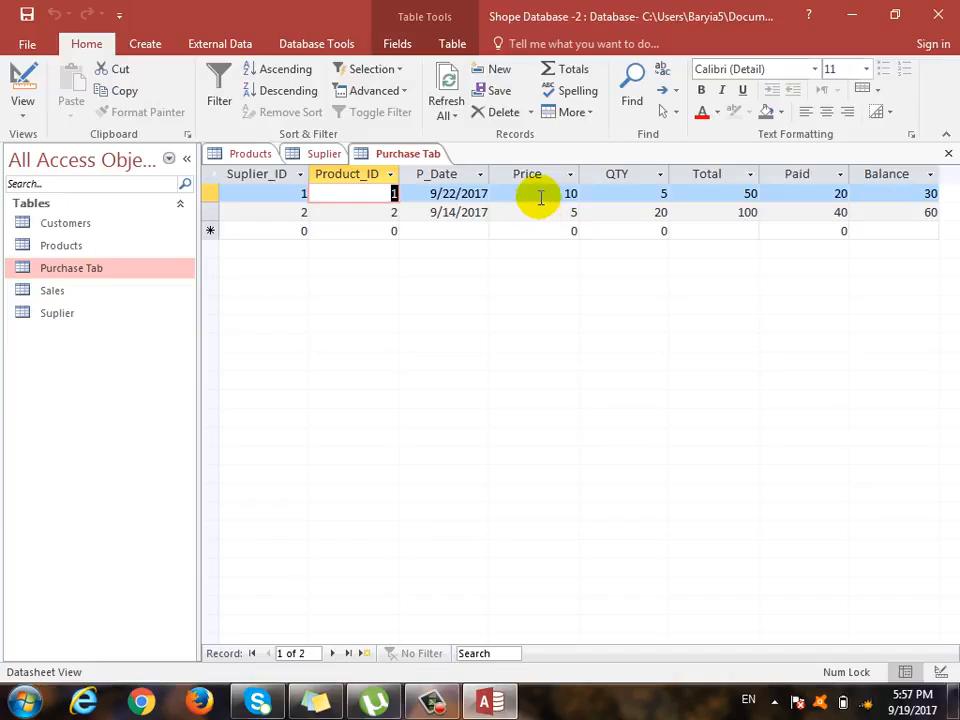
click(624, 194)
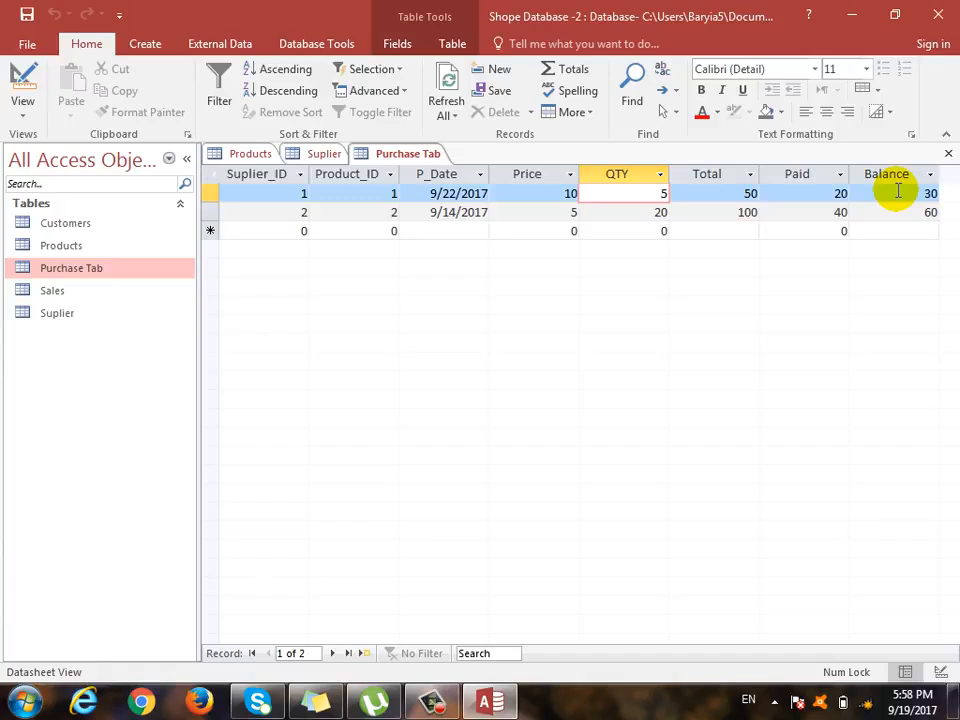
Step: Close the Purchase Tab and Suplier tables, leaving Products open
click(945, 133)
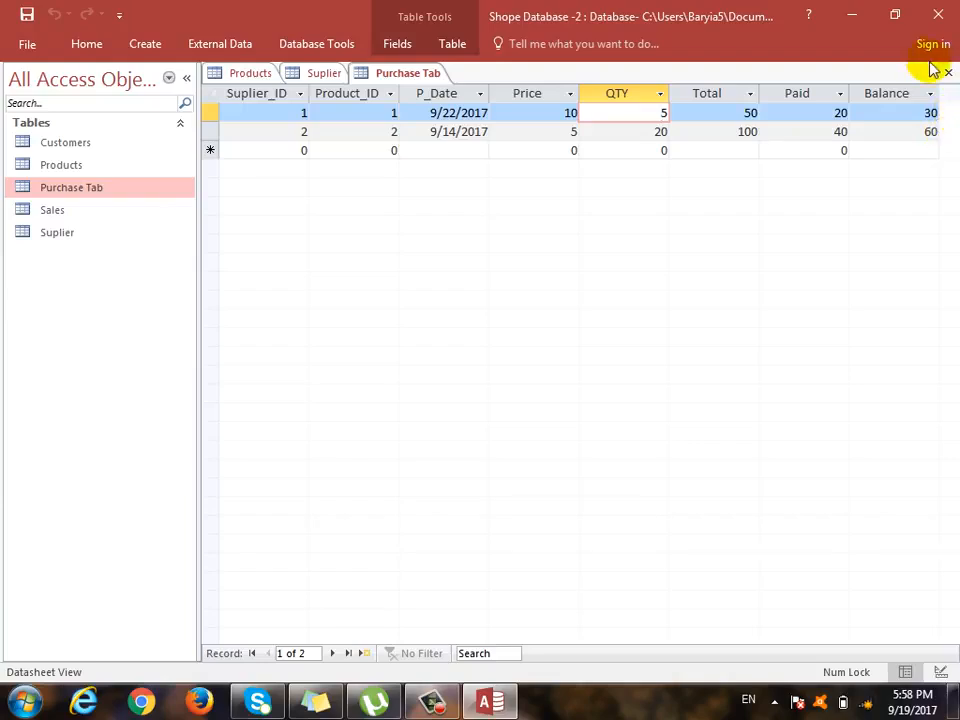
click(452, 44)
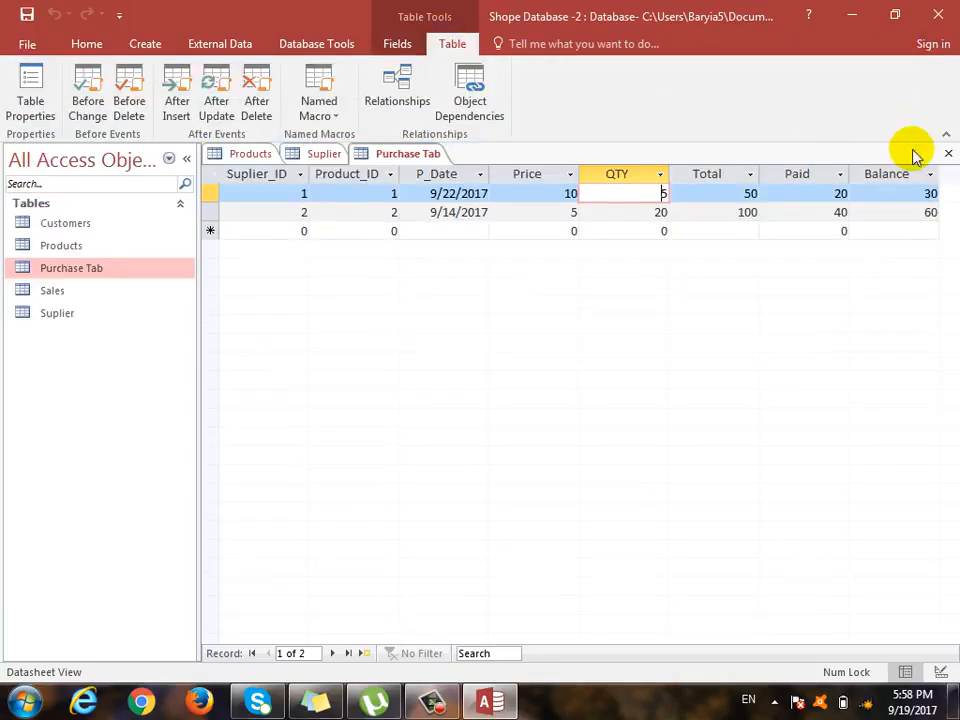
click(948, 153)
click(948, 153)
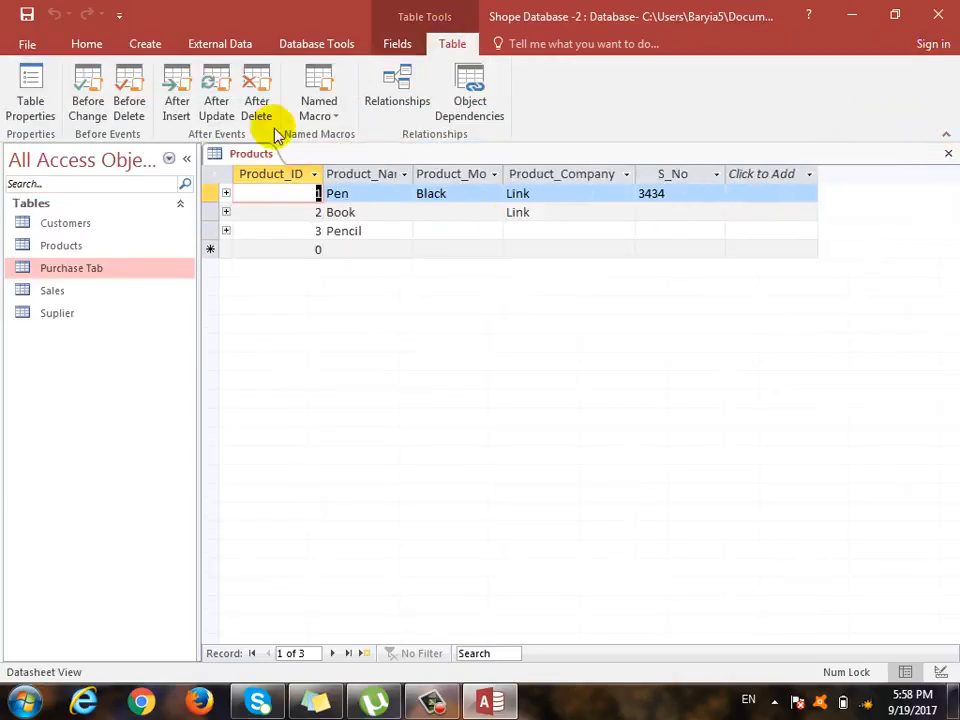
Step: Open the Customers and Sales tables and examine how the Sales record refers to the Customers and Products records
click(74, 226)
double_click(74, 226)
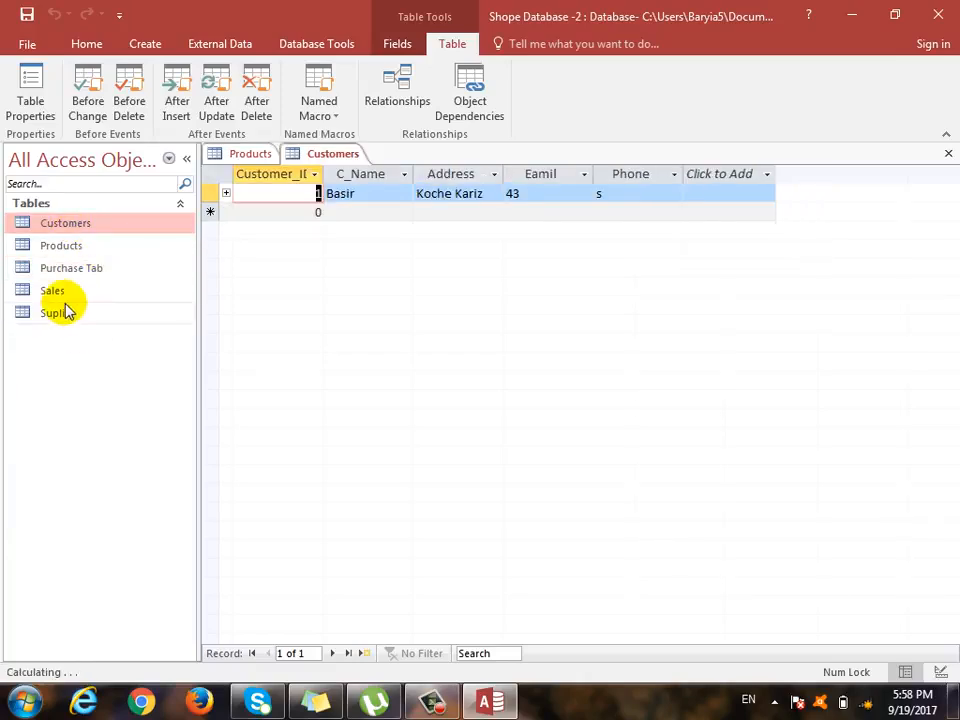
double_click(58, 292)
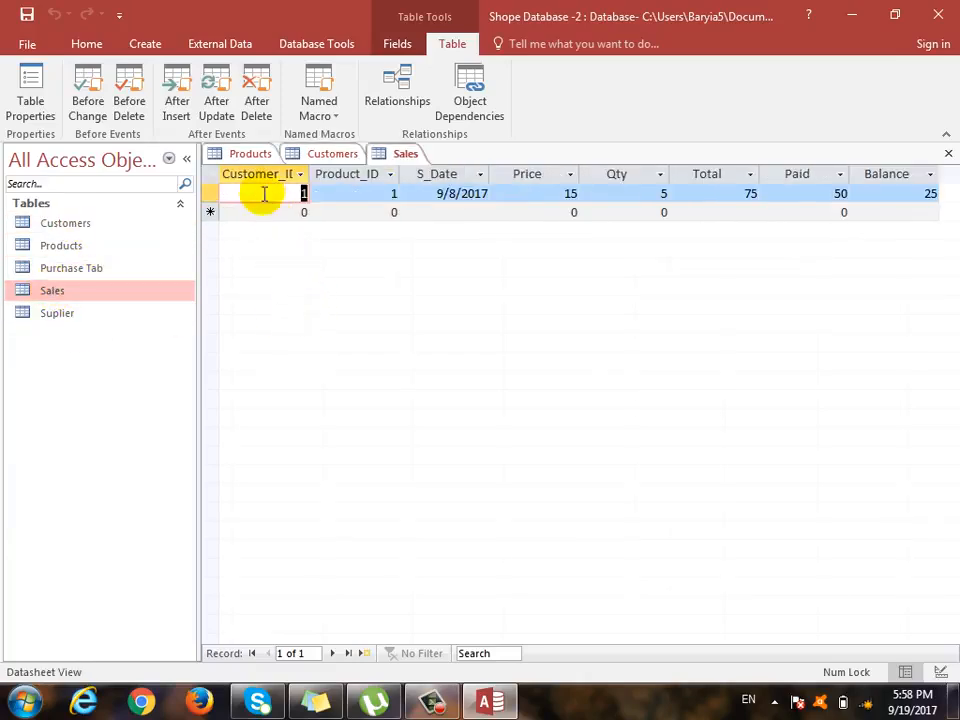
click(245, 156)
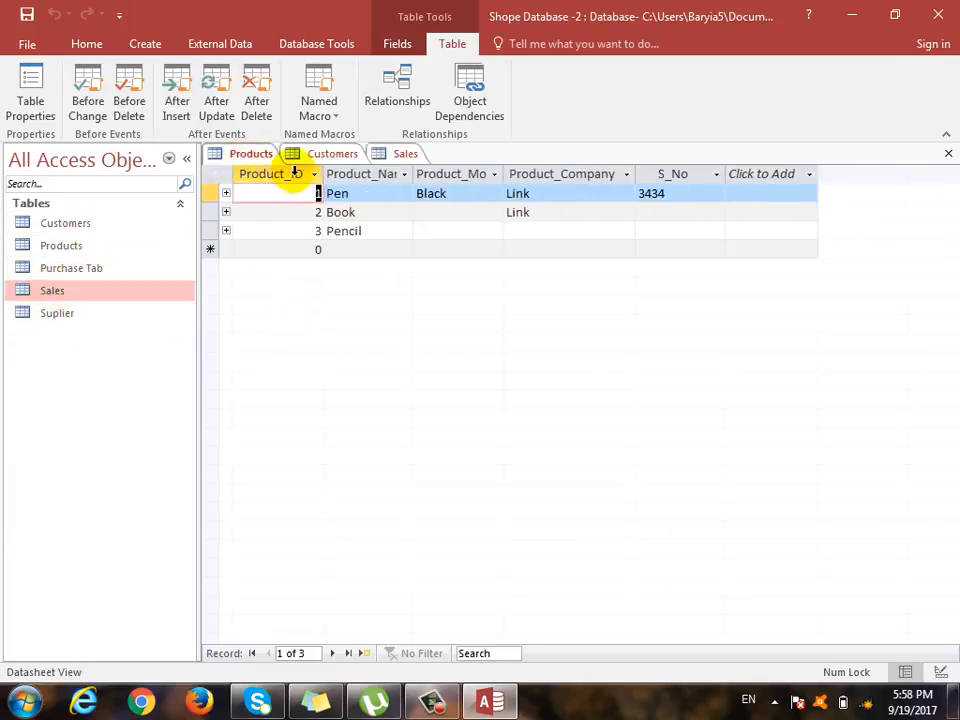
click(331, 156)
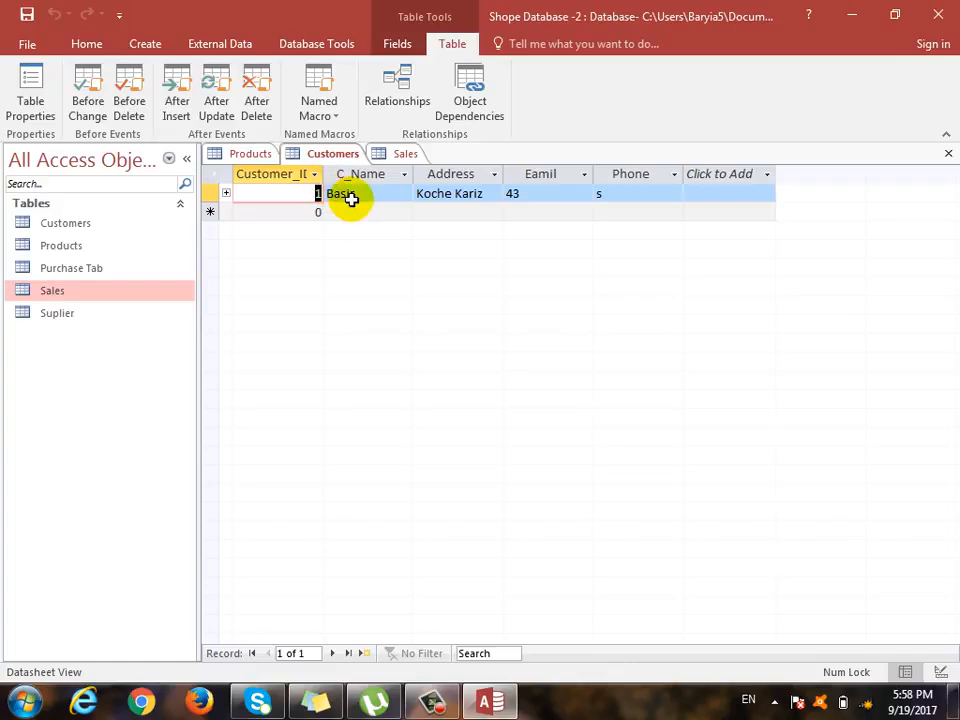
click(404, 154)
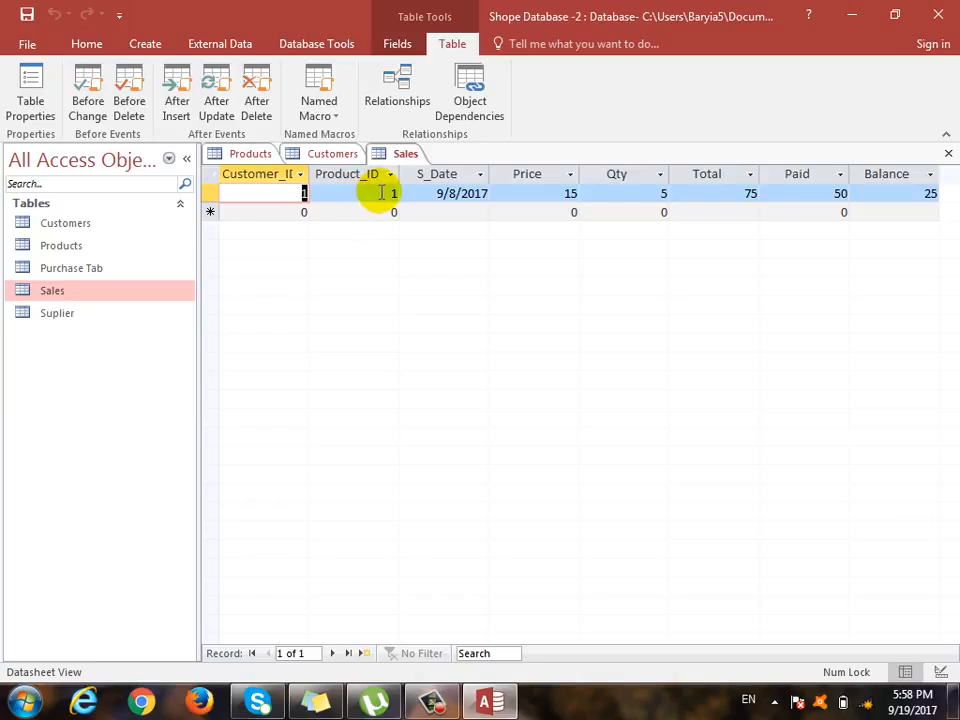
click(243, 153)
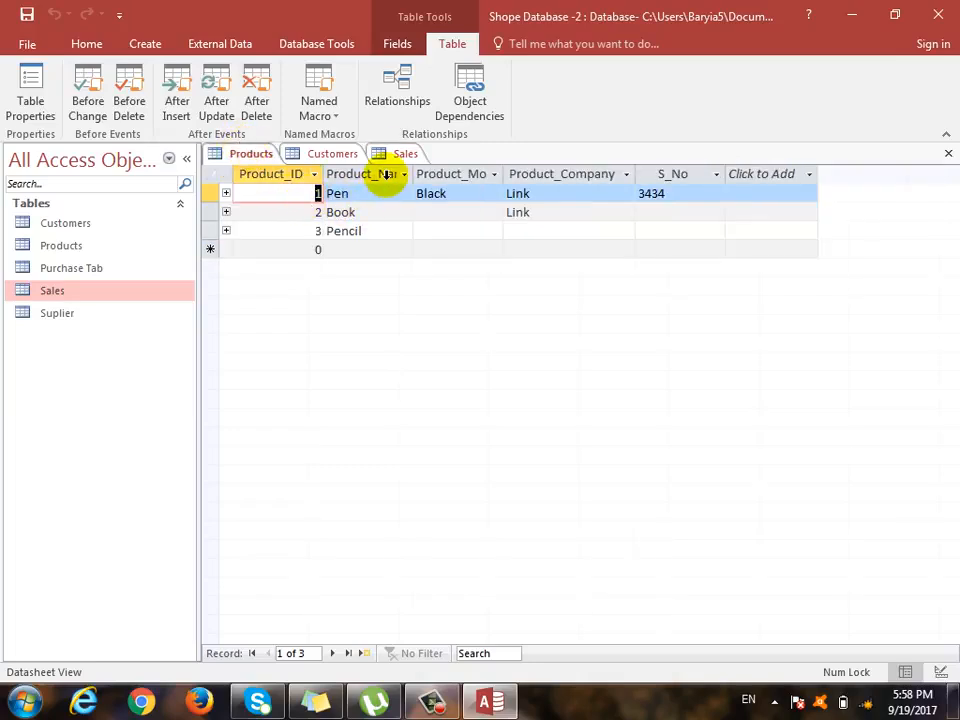
click(405, 153)
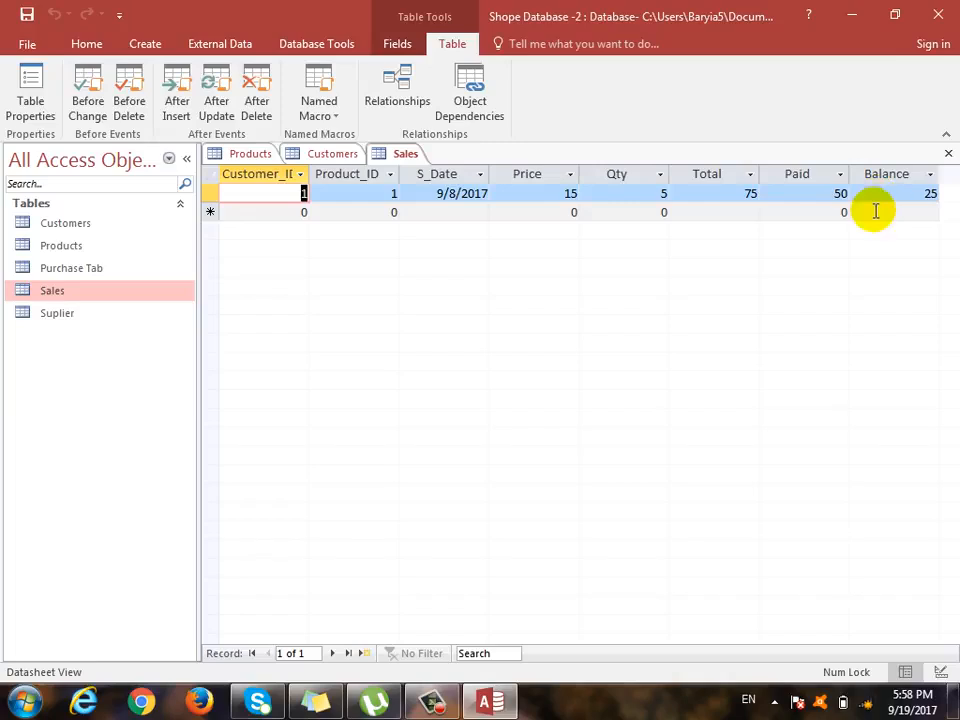
Step: Close the Sales, Products and Customers tables
click(946, 155)
click(946, 155)
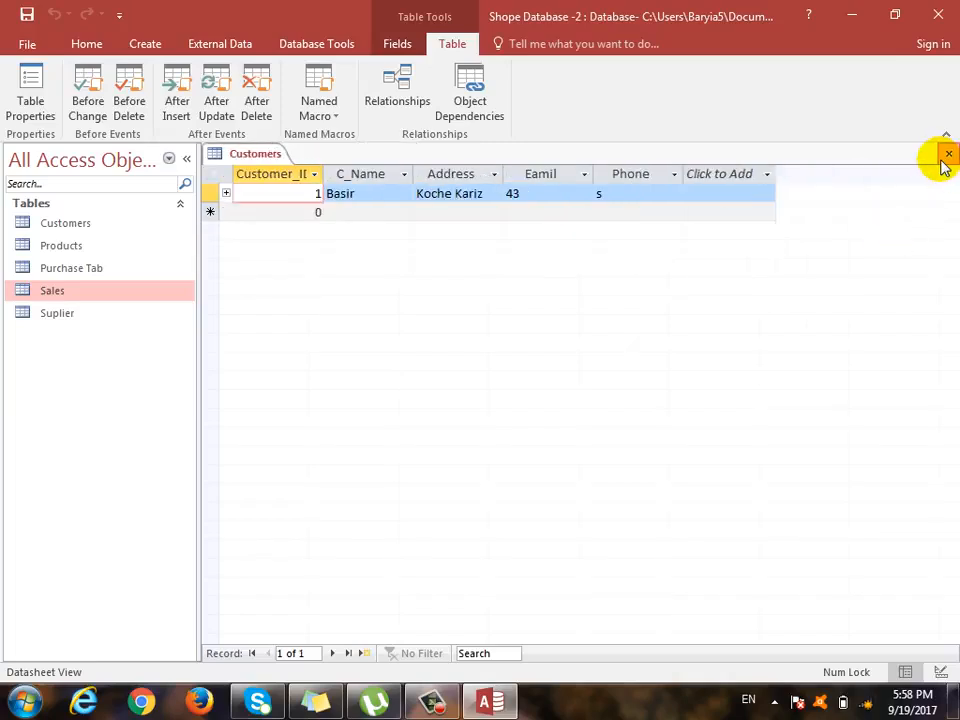
click(946, 155)
Step: Examine the database's relationships diagram to see how the five tables are linked, close it and dismiss the Windows color scheme prompt
click(348, 46)
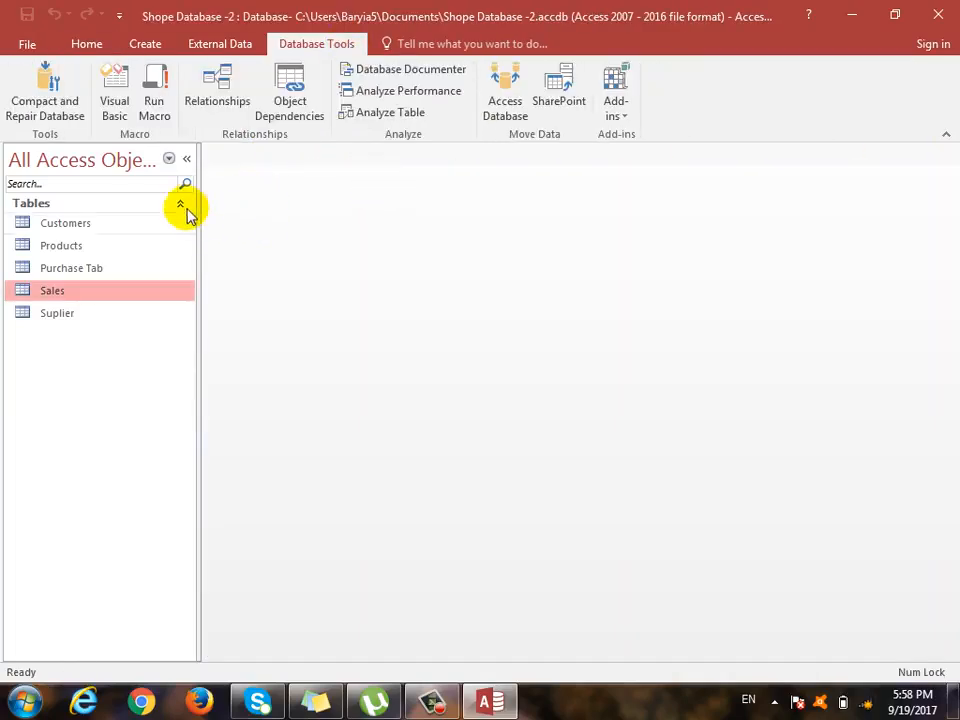
click(222, 97)
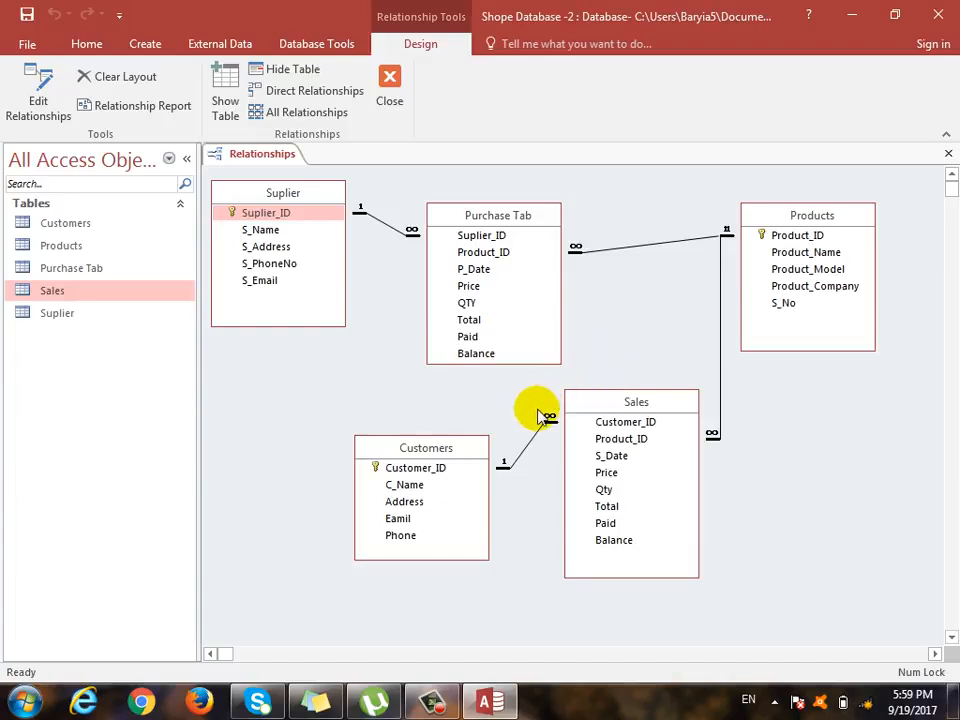
click(948, 153)
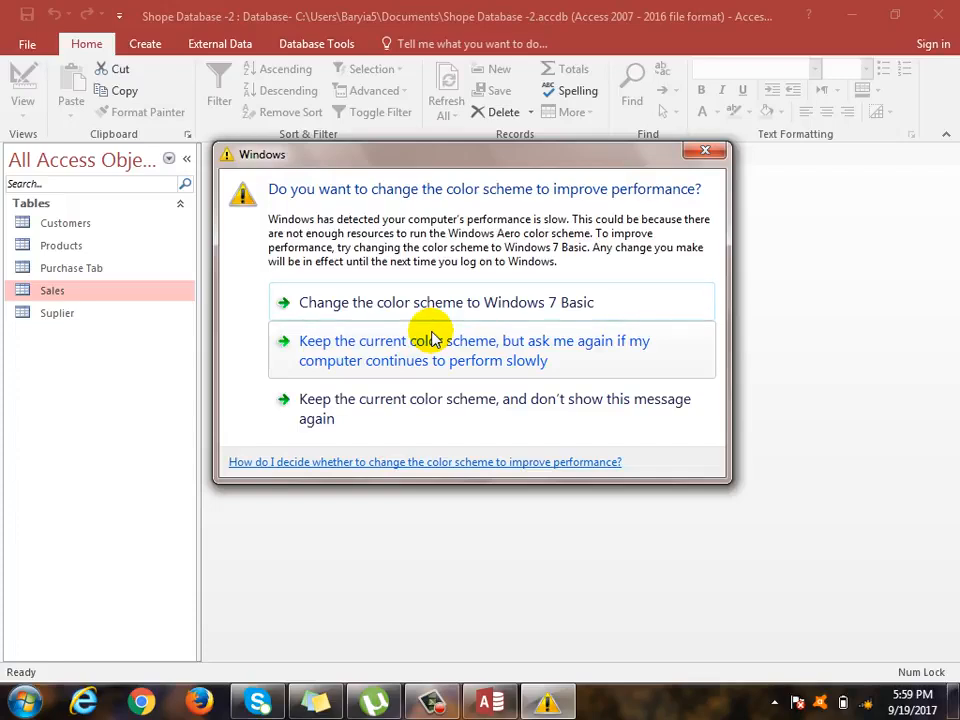
click(706, 152)
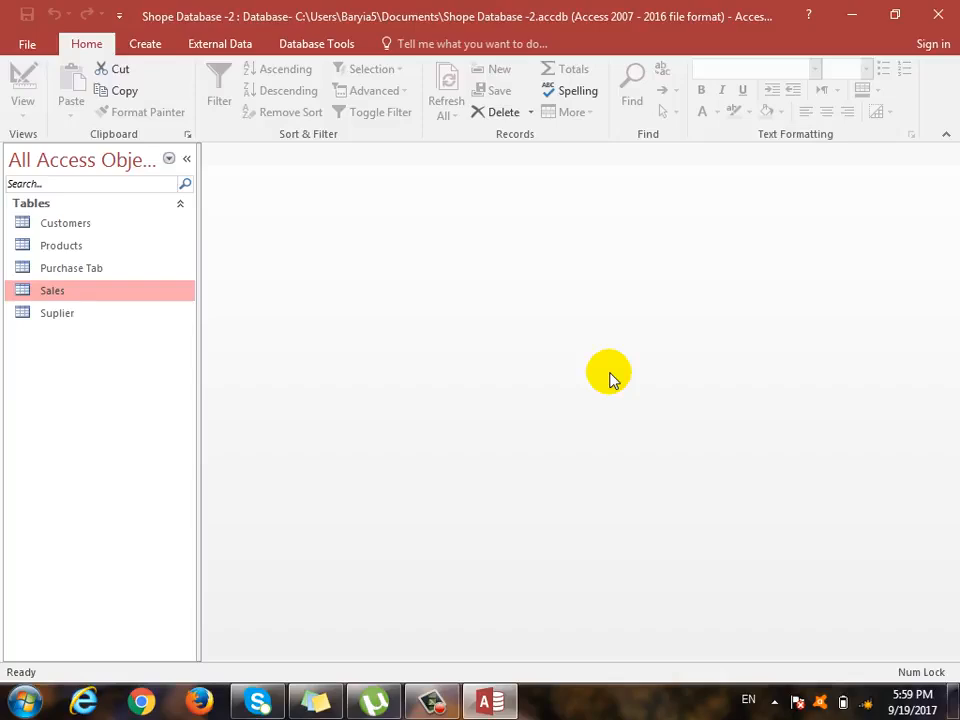
click(50, 247)
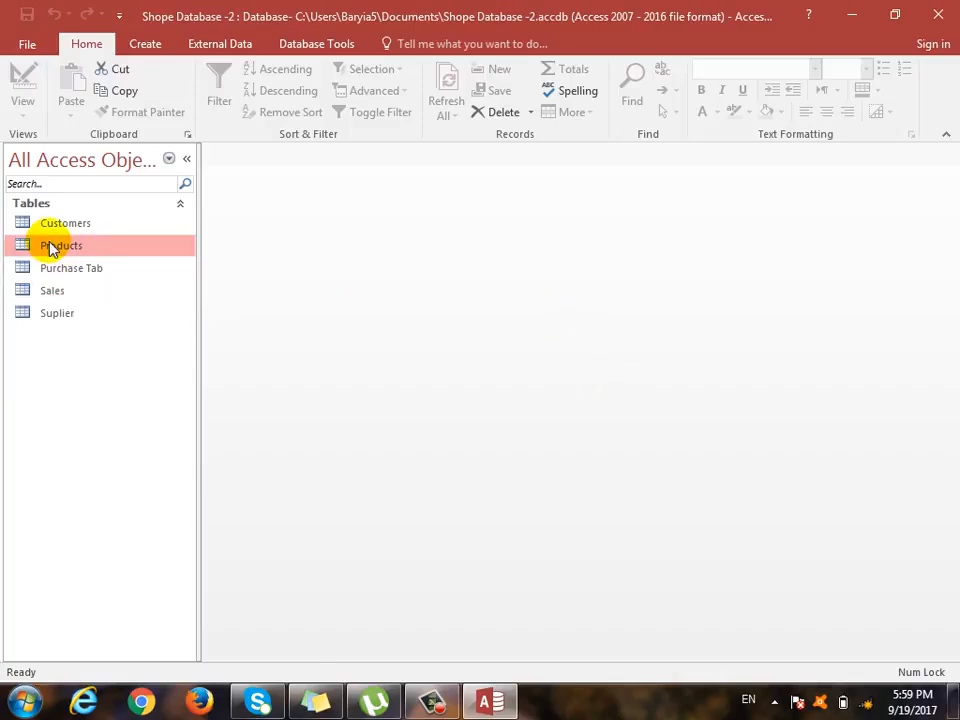
double_click(50, 247)
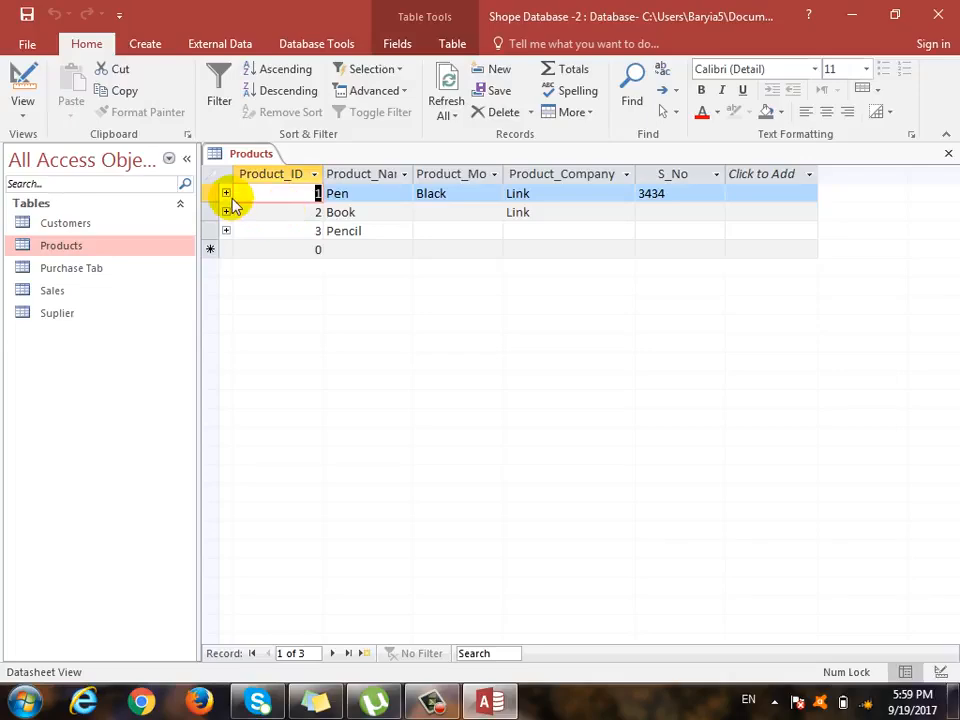
click(225, 194)
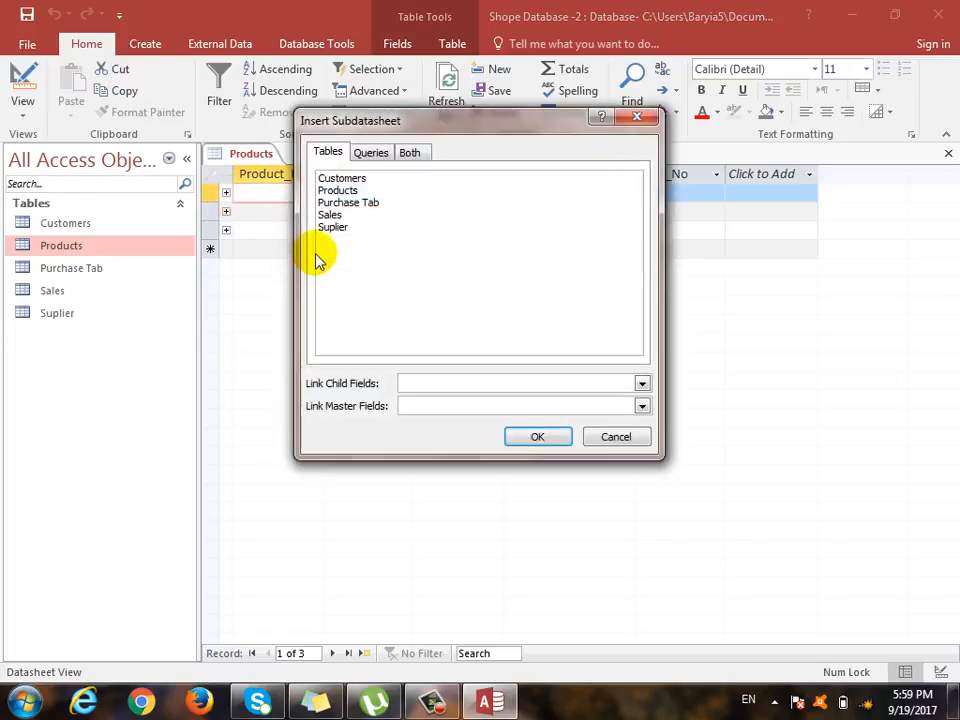
click(617, 437)
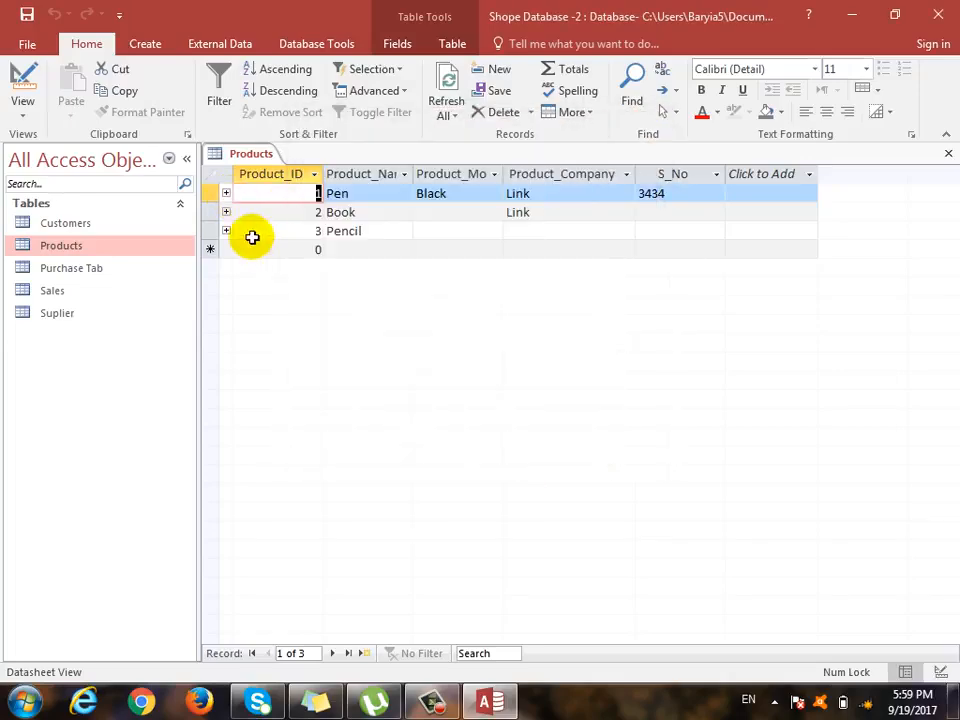
click(948, 155)
Step: Open the Suplier table, expand the first supplier's record to examine its related purchases, and close the table
double_click(68, 313)
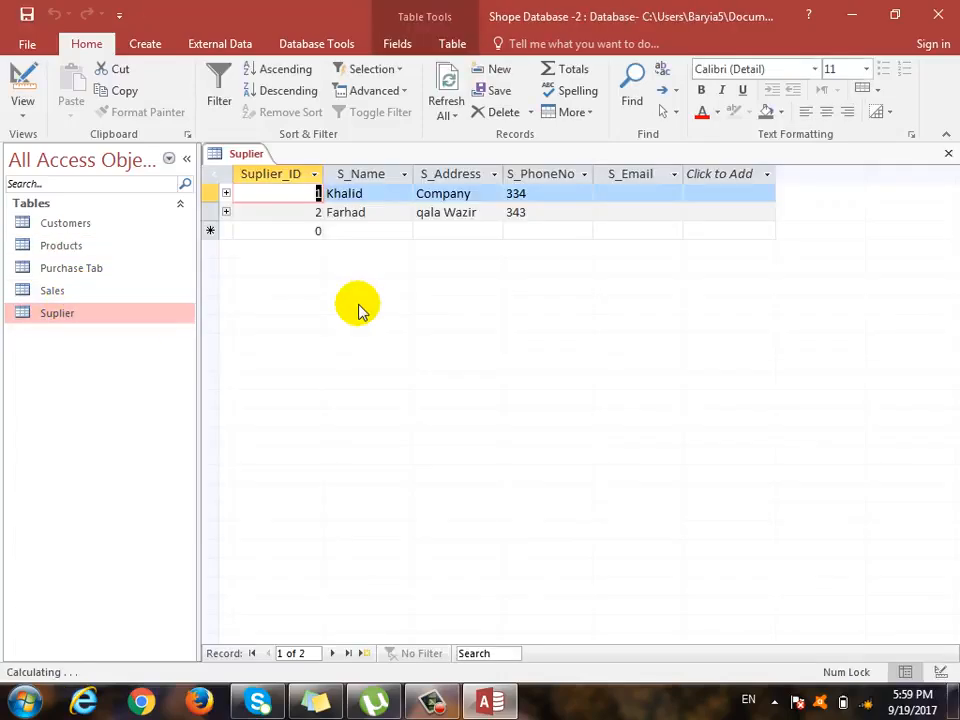
click(226, 193)
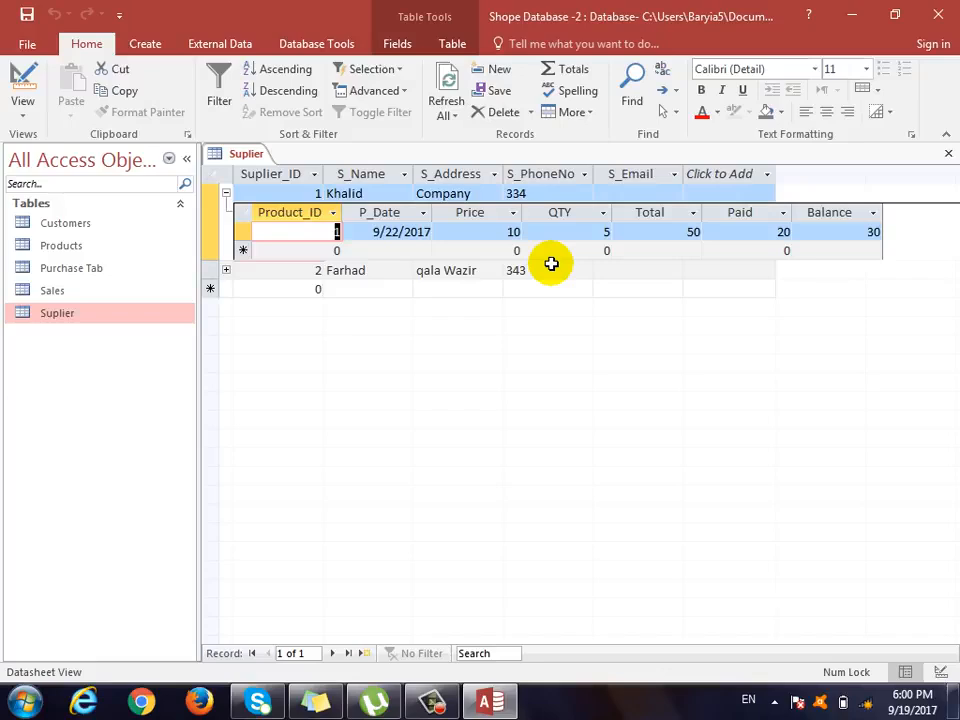
click(947, 153)
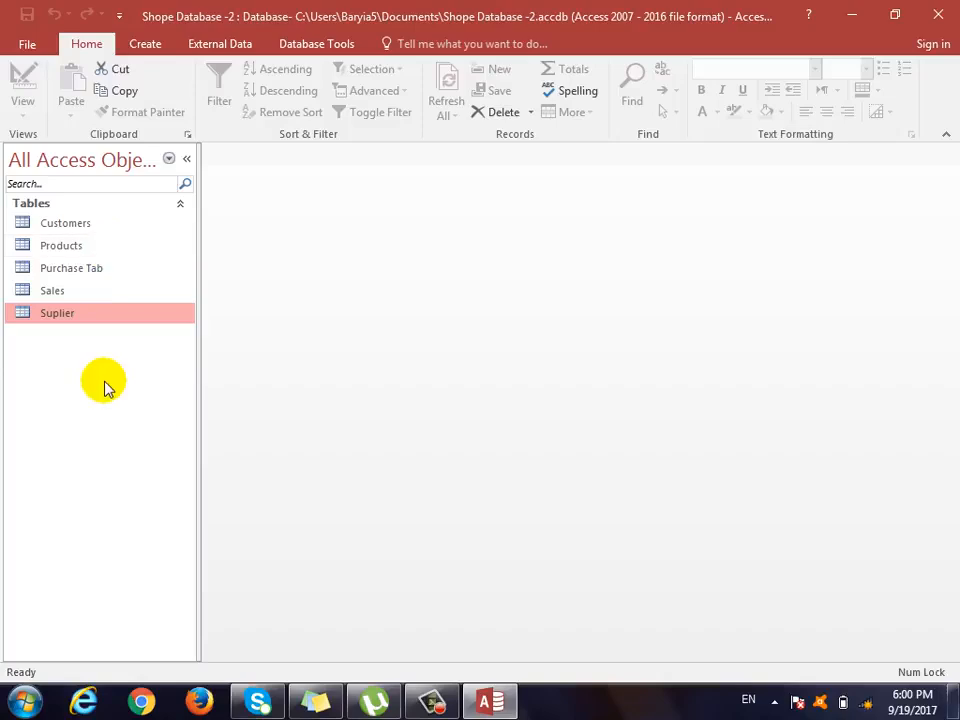
Step: Start a new form with the Form Wizard and include all fields of the Suplier table
click(145, 44)
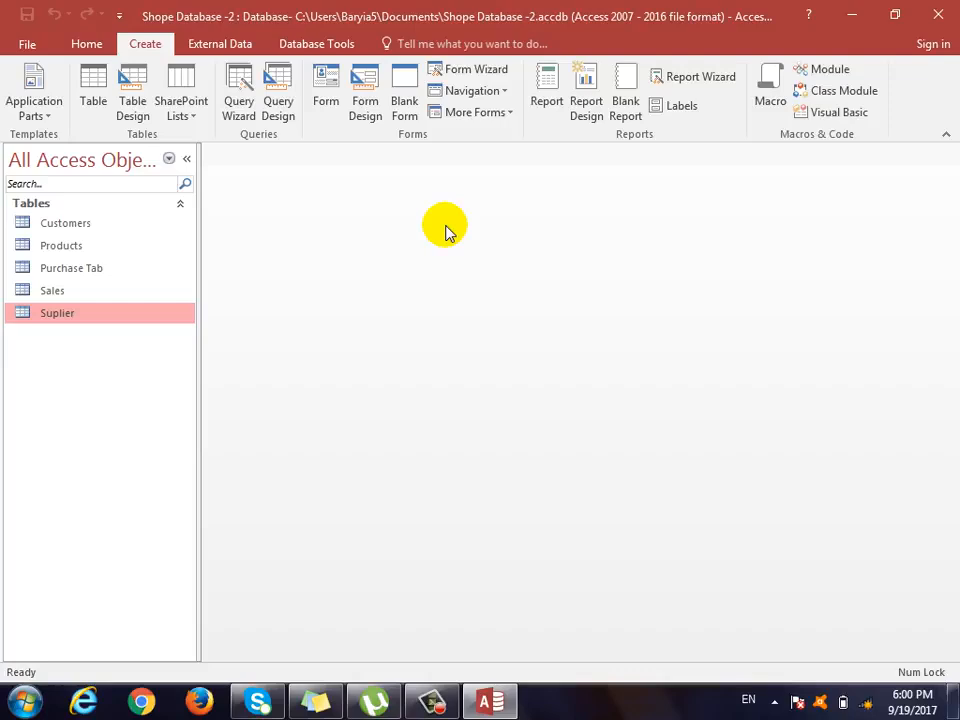
click(474, 69)
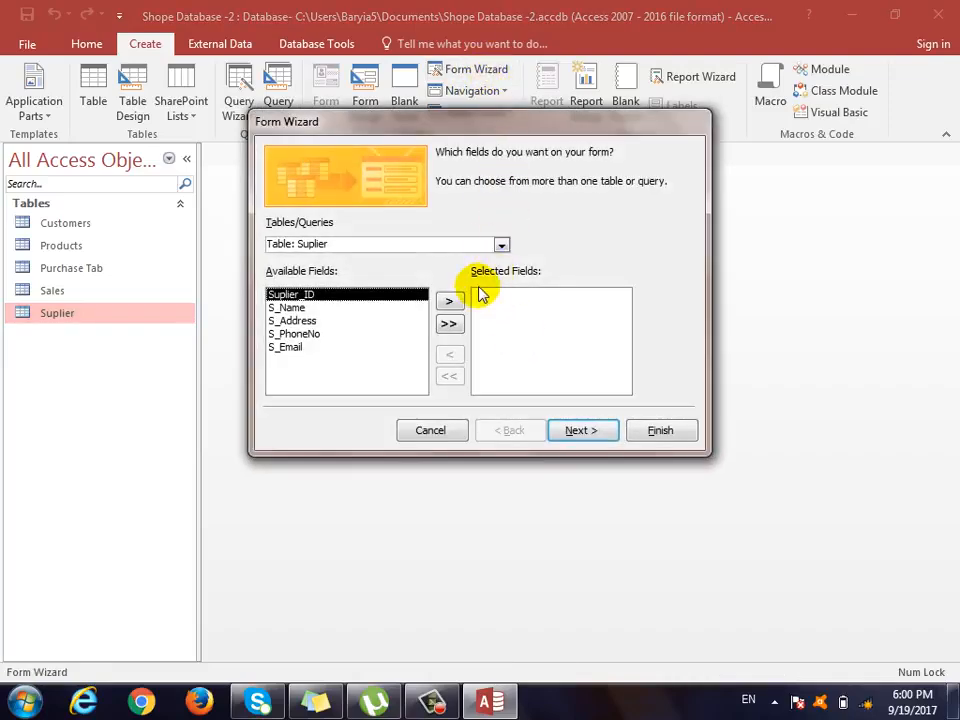
drag(512, 130, 516, 161)
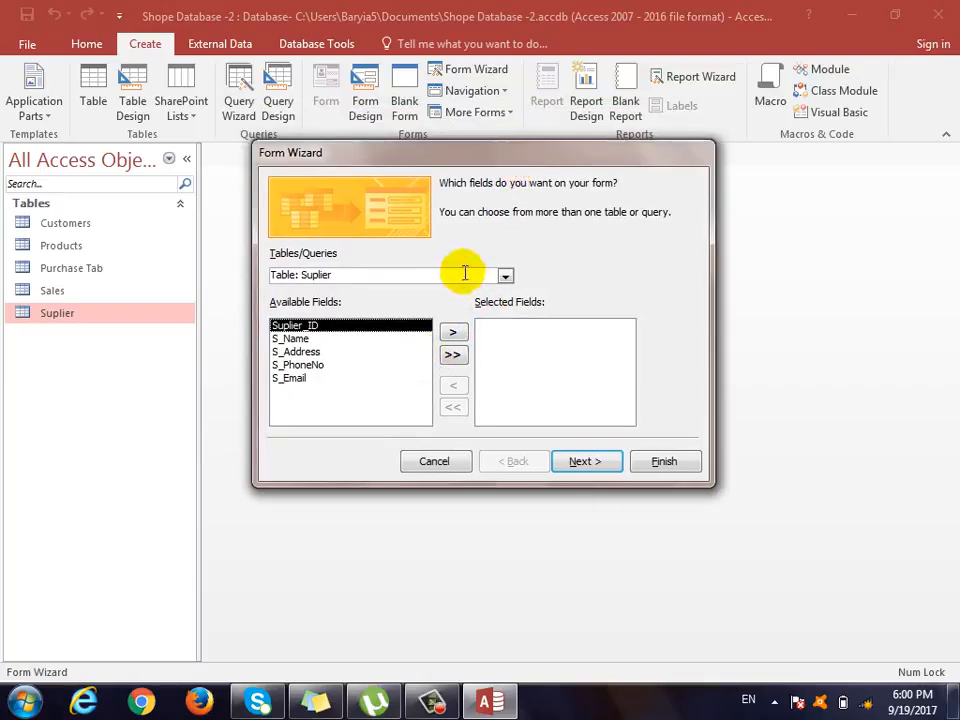
click(504, 275)
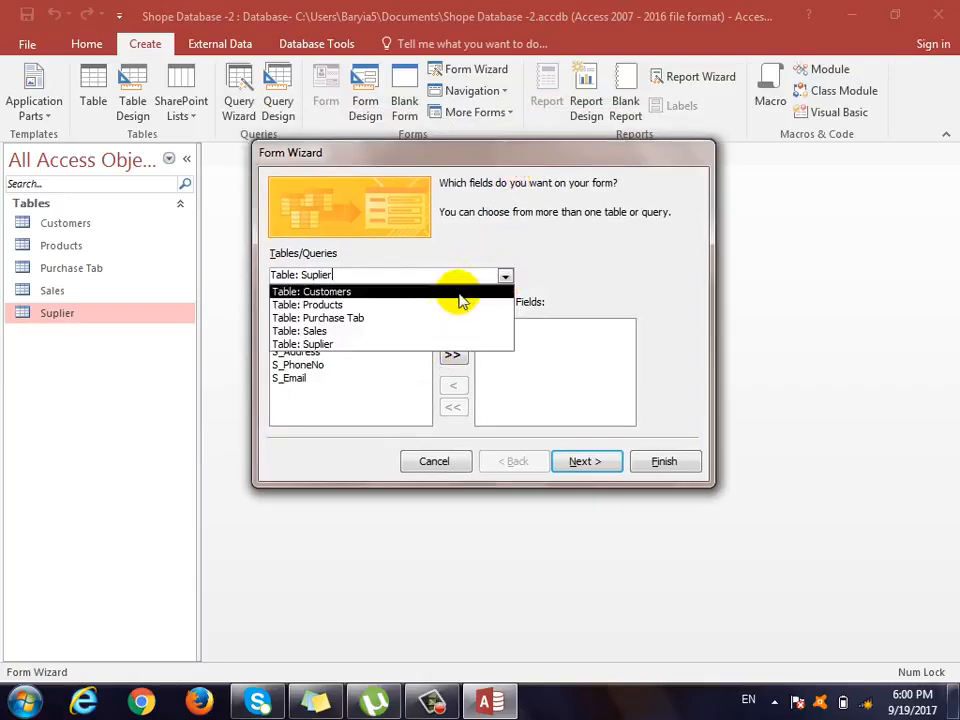
click(422, 344)
click(455, 354)
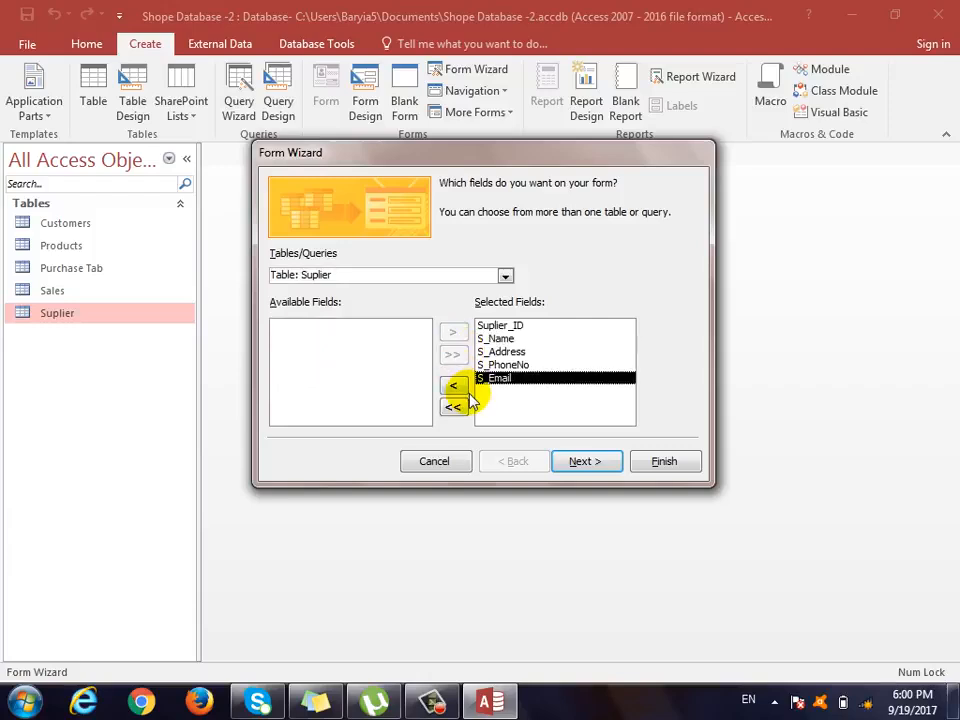
Step: Include all fields of the Products table in the form and review the selected fields
click(504, 275)
click(444, 305)
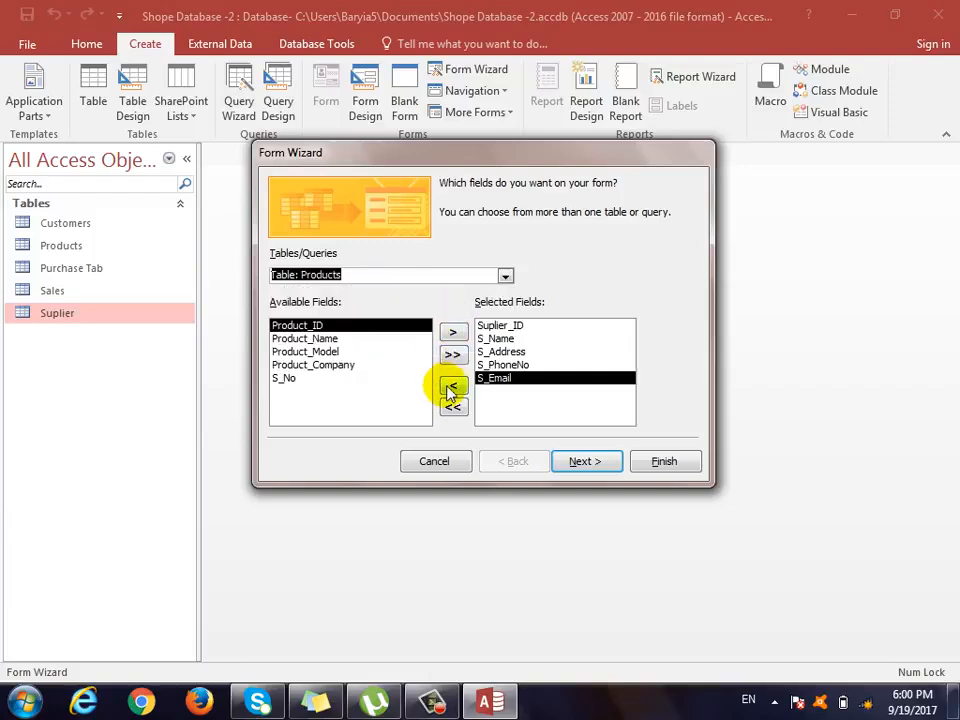
click(454, 354)
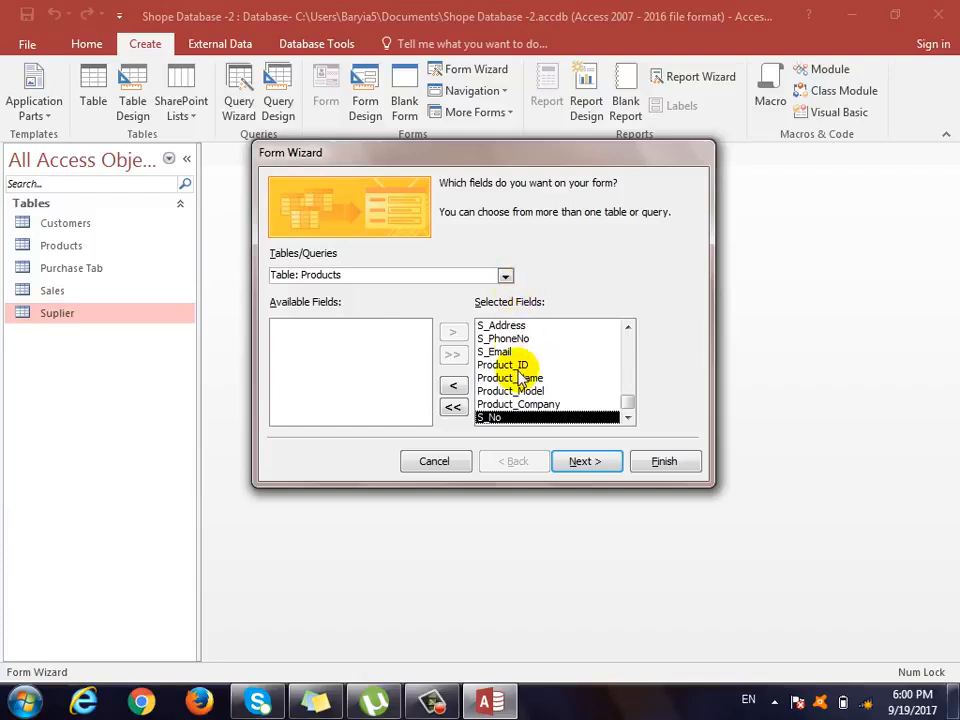
scroll(516, 369, up, 1)
scroll(537, 364, down, 1)
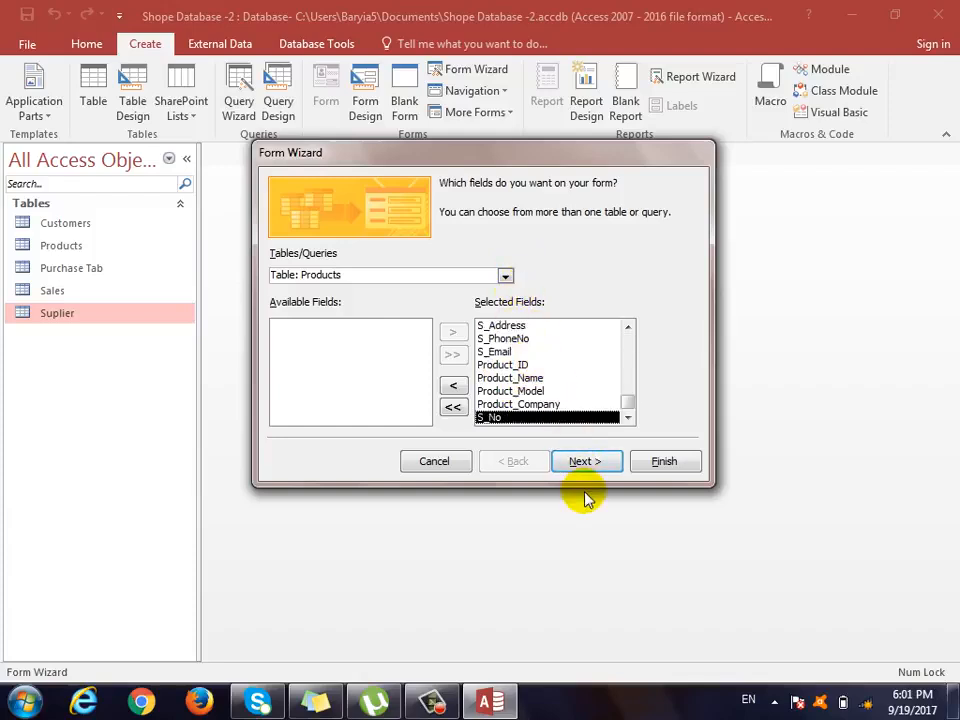
Step: Compare viewing the form's data by Products and by Suplier, and choose by Suplier as a form with subforms
click(585, 461)
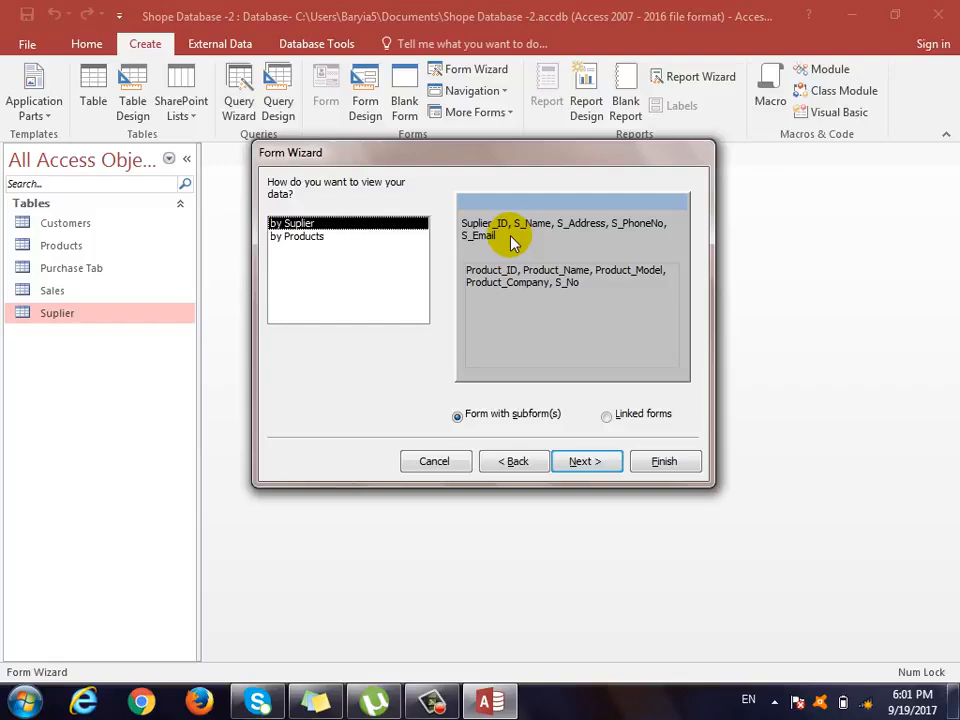
click(318, 238)
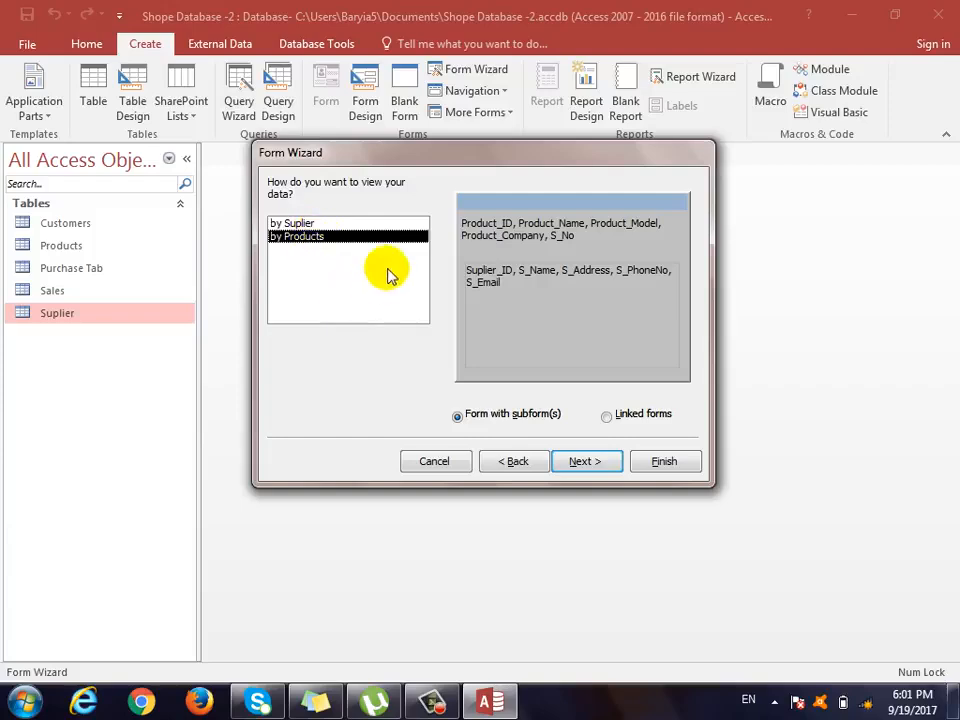
click(300, 224)
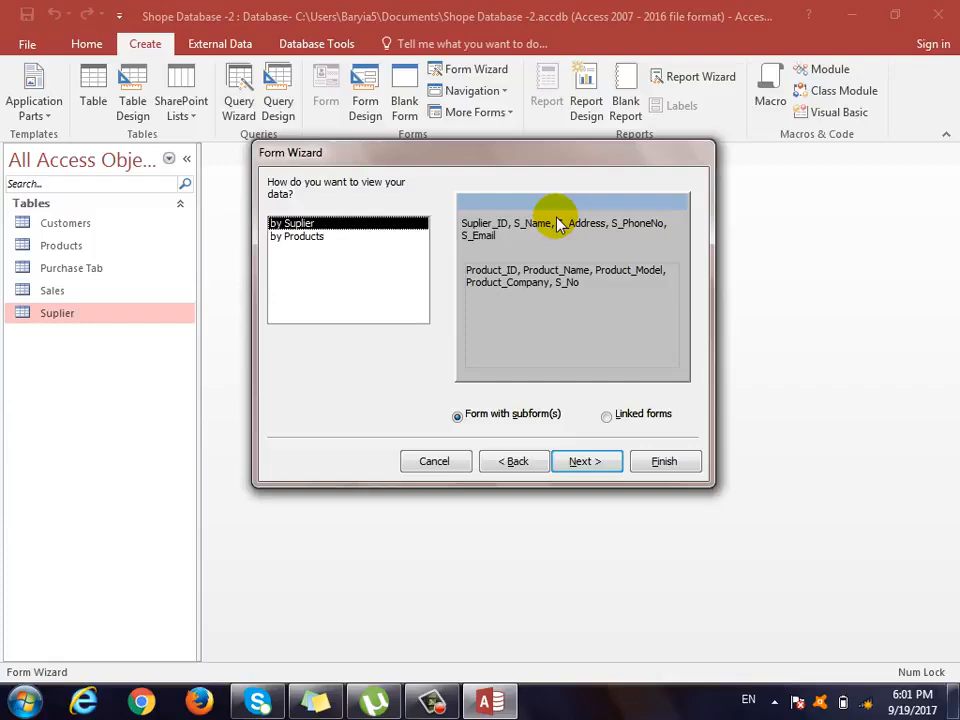
click(320, 246)
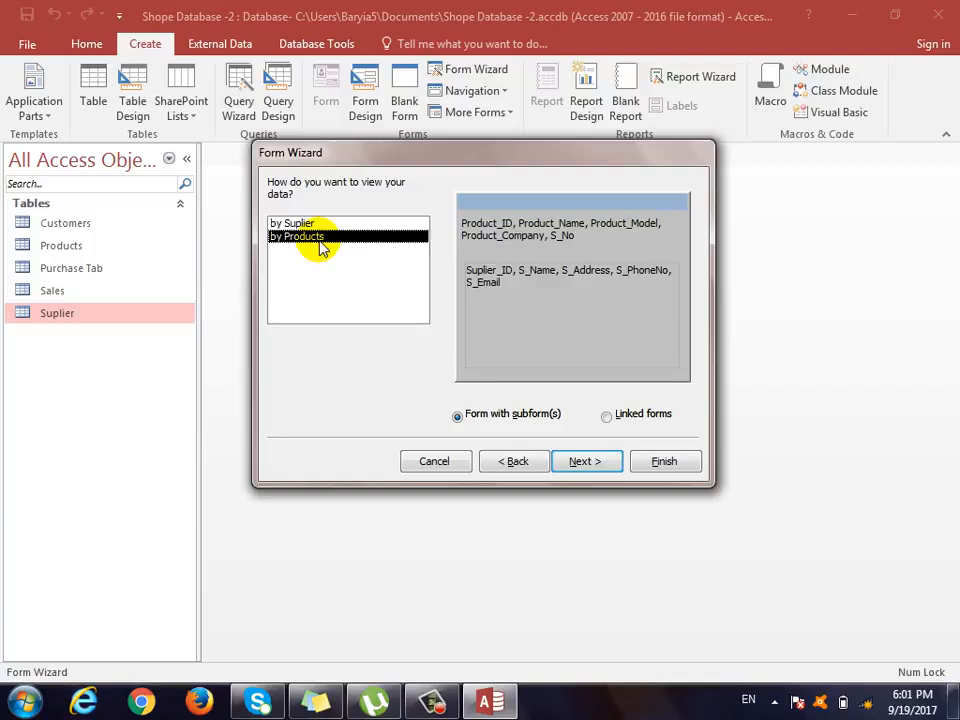
click(300, 223)
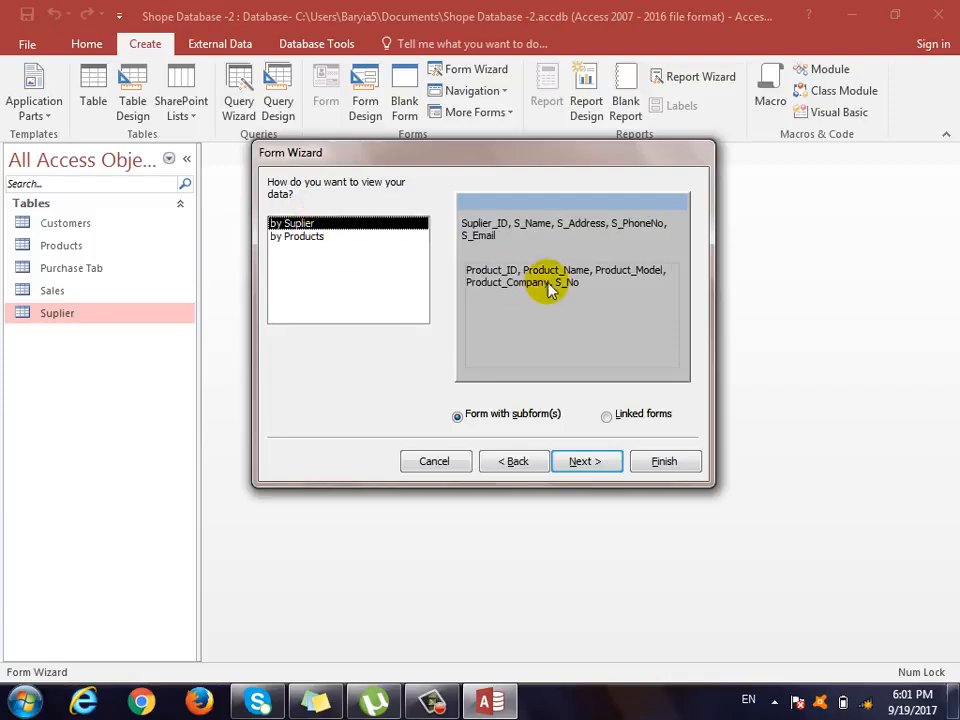
click(605, 463)
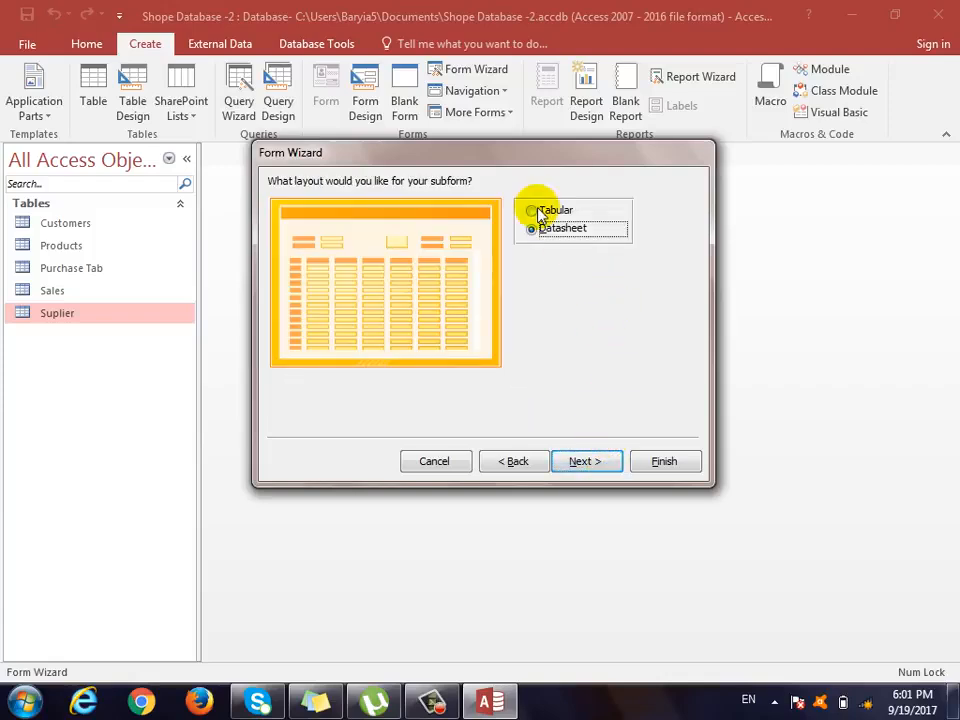
Step: Keep the Datasheet subform layout, dismiss the Windows color scheme prompt and finish the form with the titles Suplier and Products Subform
click(590, 466)
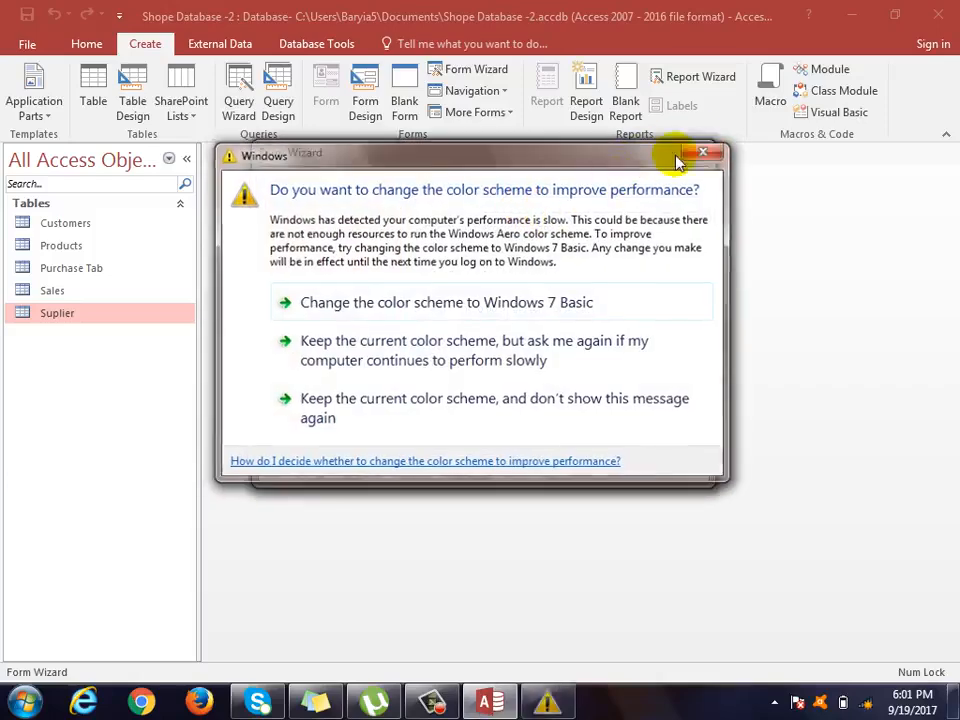
click(702, 153)
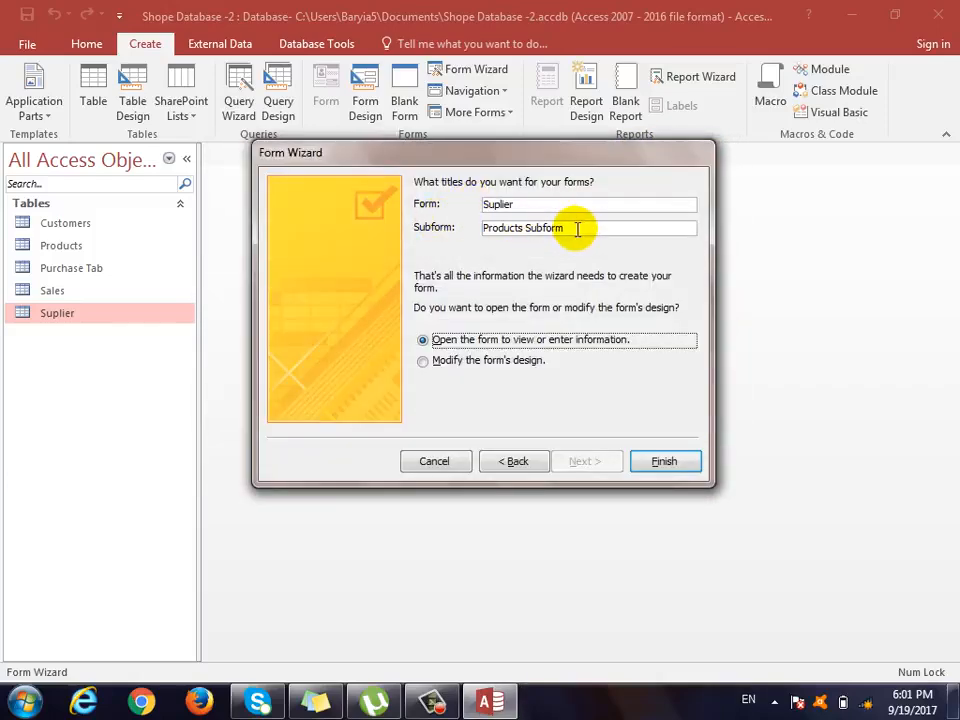
click(665, 461)
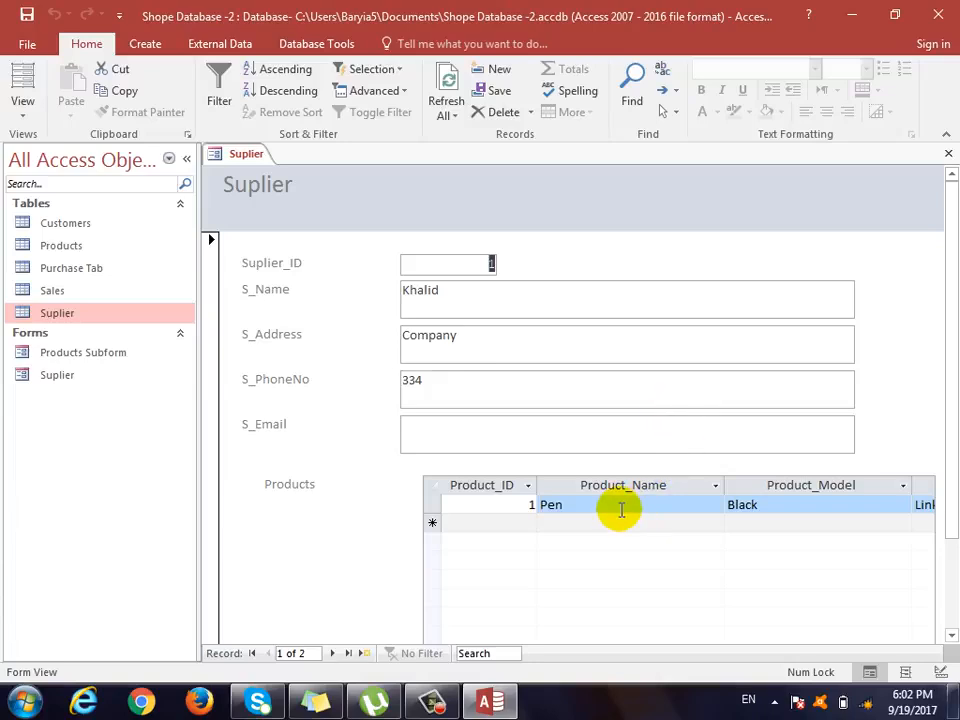
Step: Browse the supplier records in the form, start a new record with Suplier_ID 10 and close the form
click(335, 653)
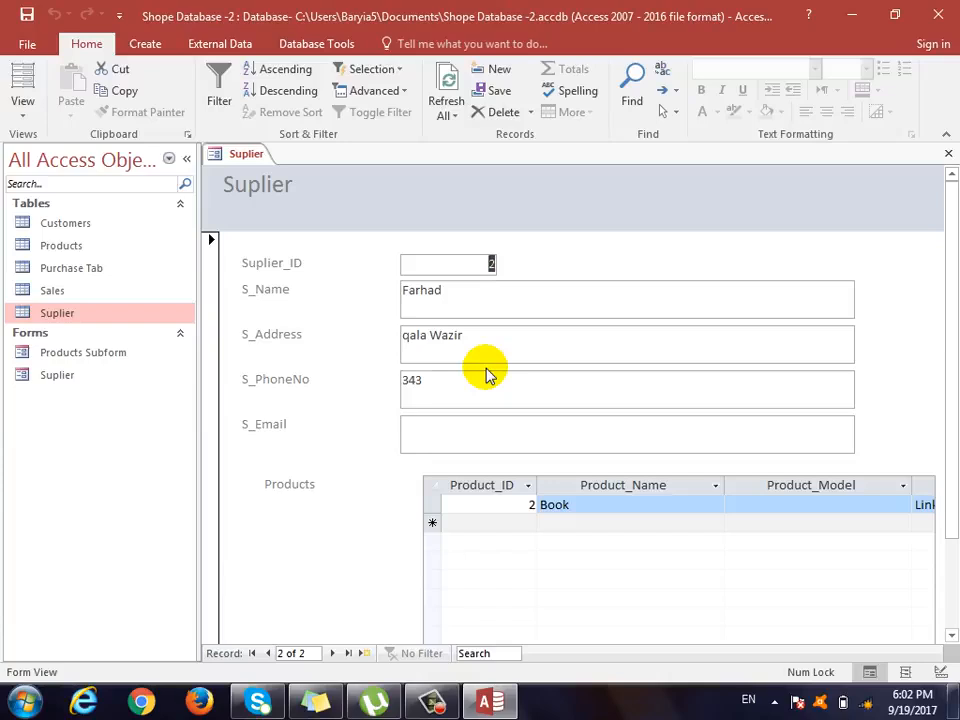
click(360, 653)
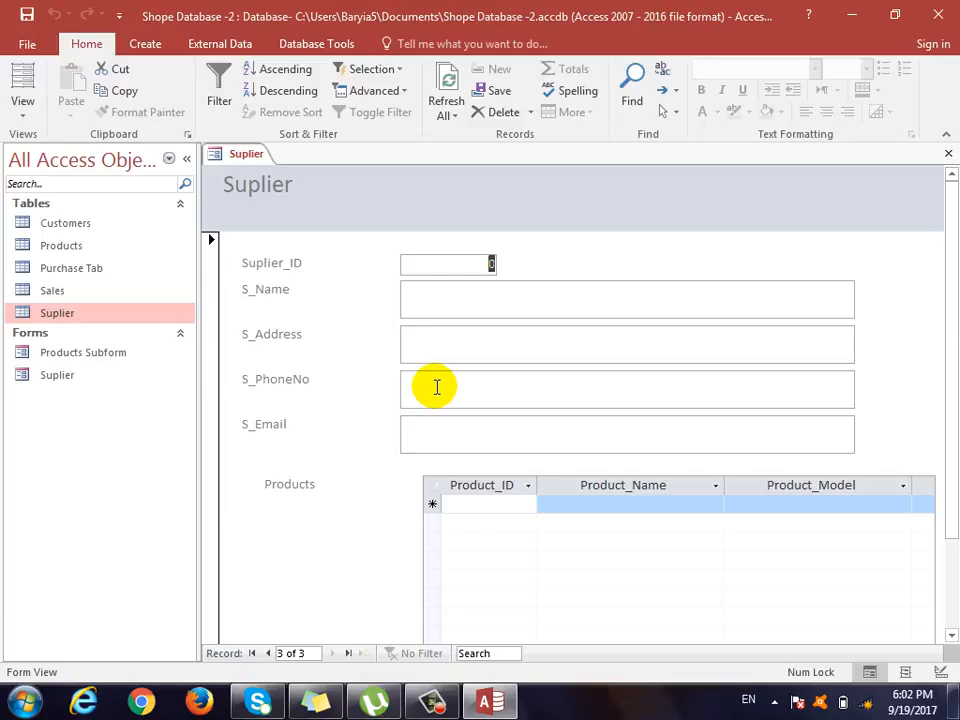
text(10)
click(470, 295)
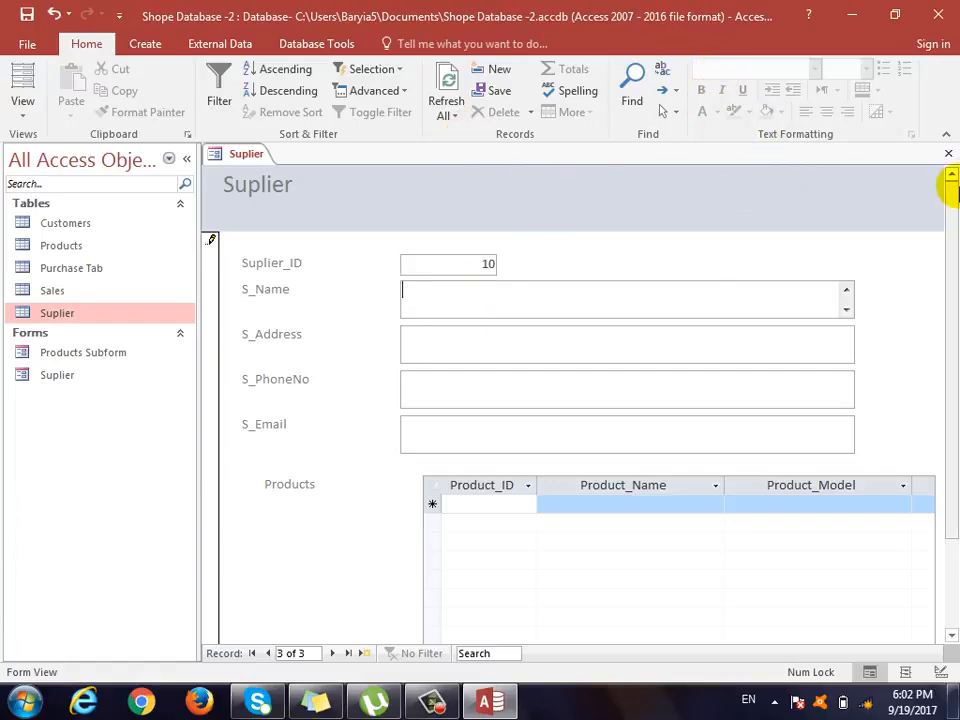
click(948, 154)
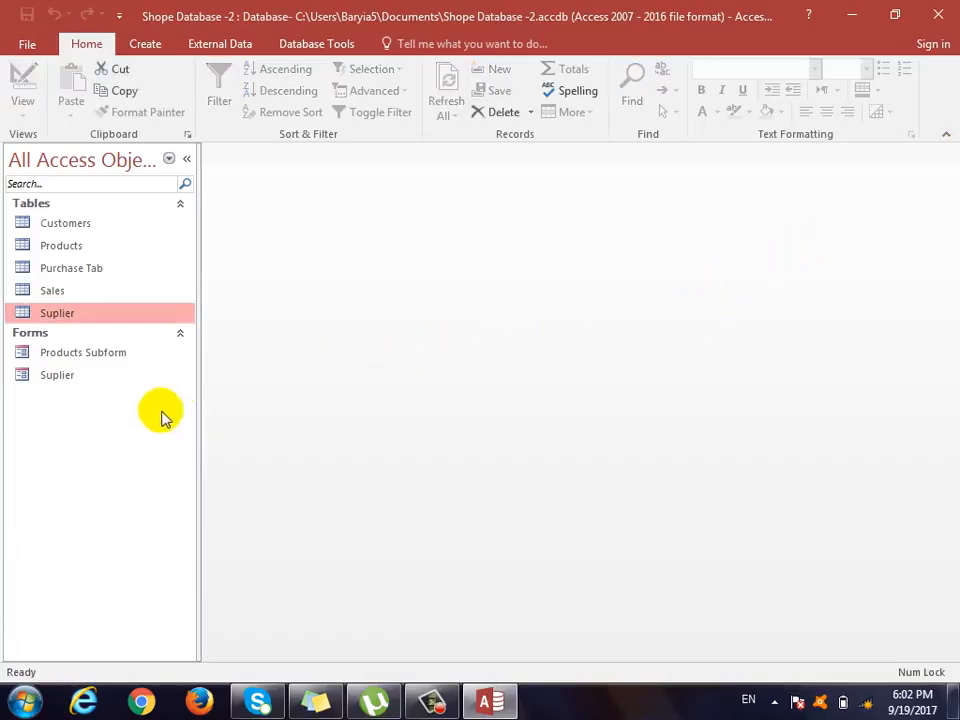
Step: Permanently delete the Suplier form and the Products Subform
right_click(53, 377)
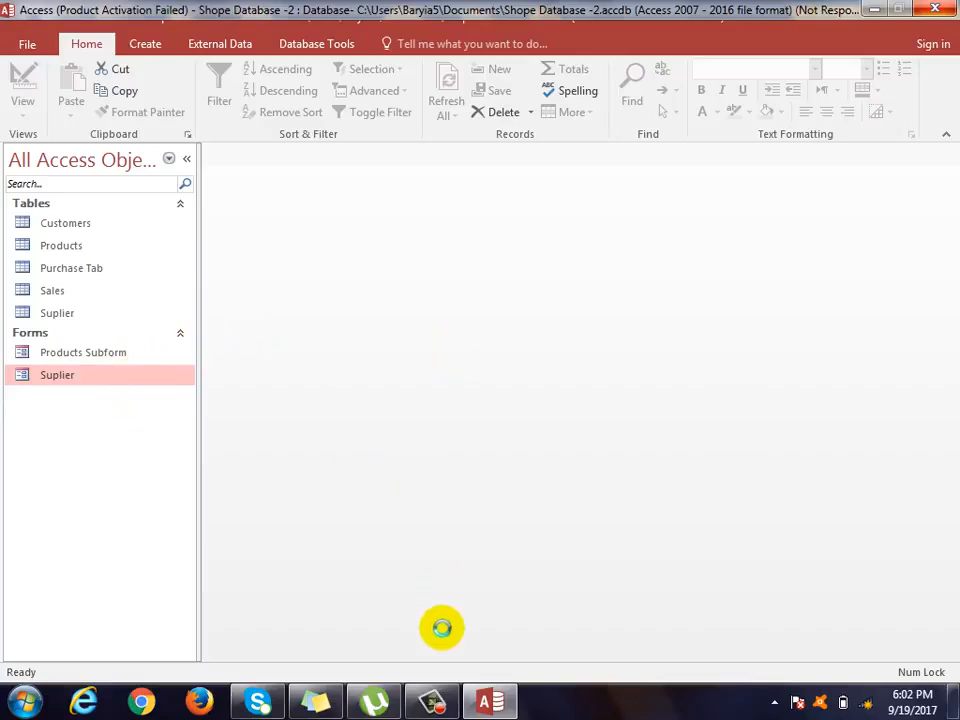
mouse_move(432, 697)
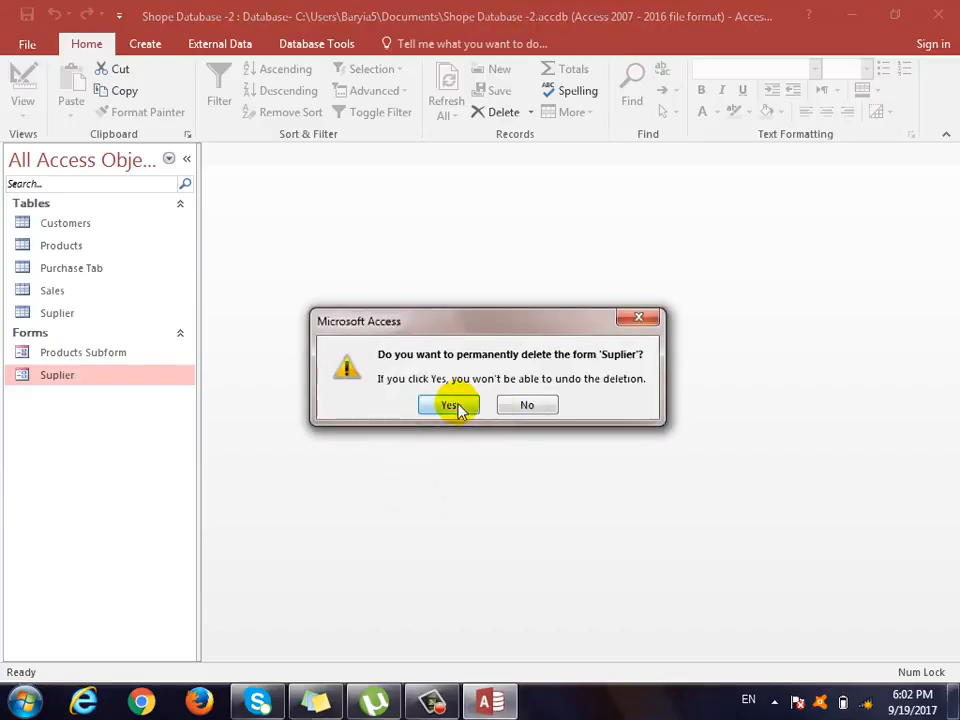
click(452, 406)
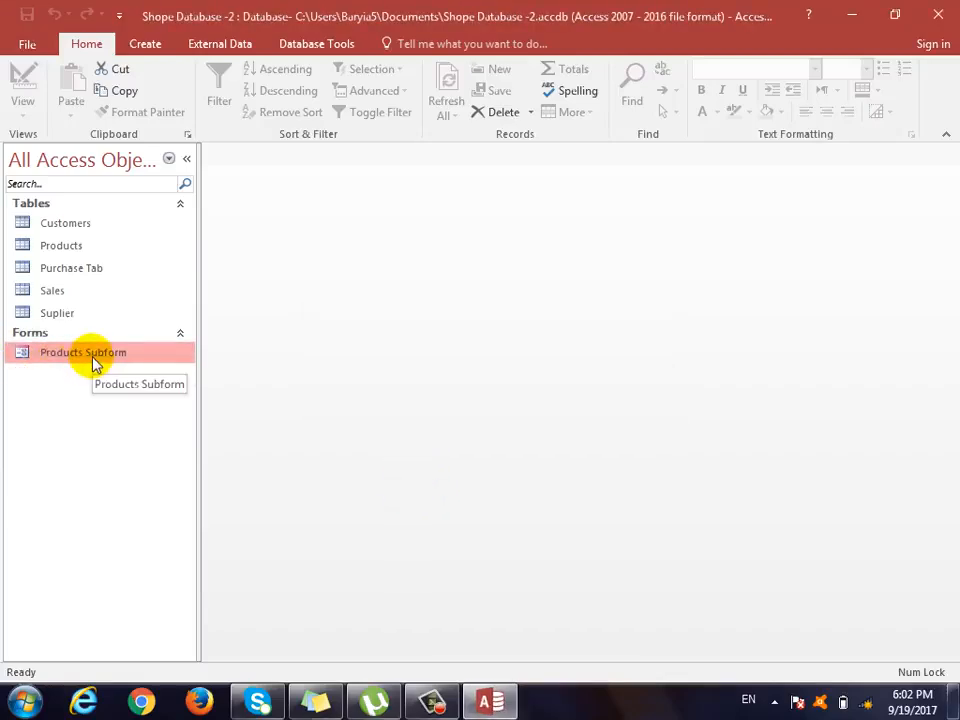
key(Delete)
key(Return)
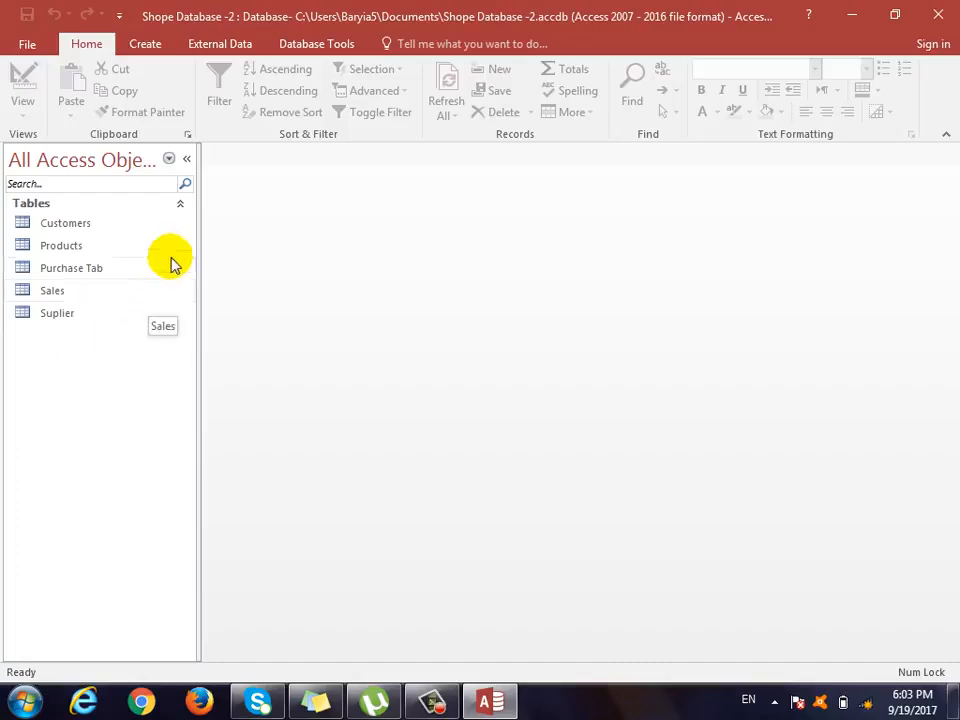
Step: Start another form with the Form Wizard and include all fields of the Products and Suplier tables
click(145, 43)
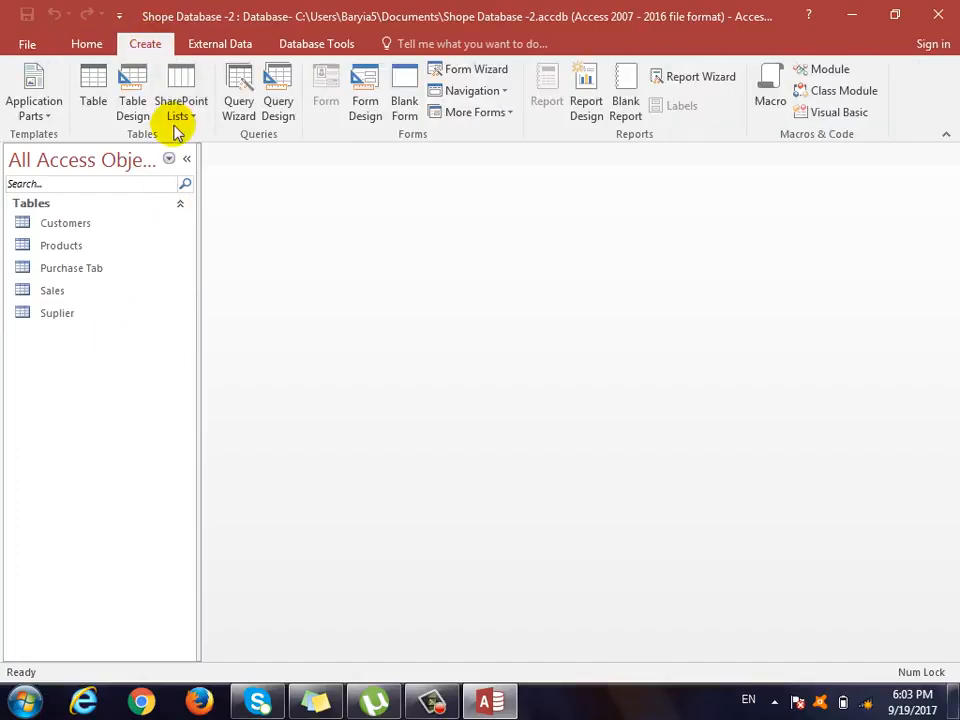
click(468, 72)
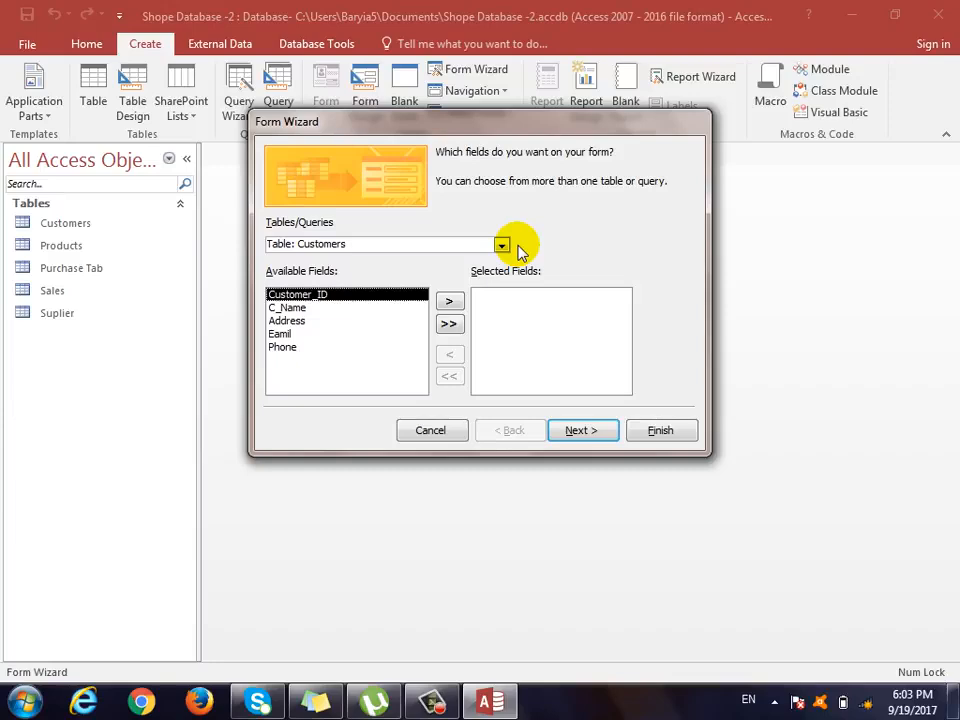
click(501, 245)
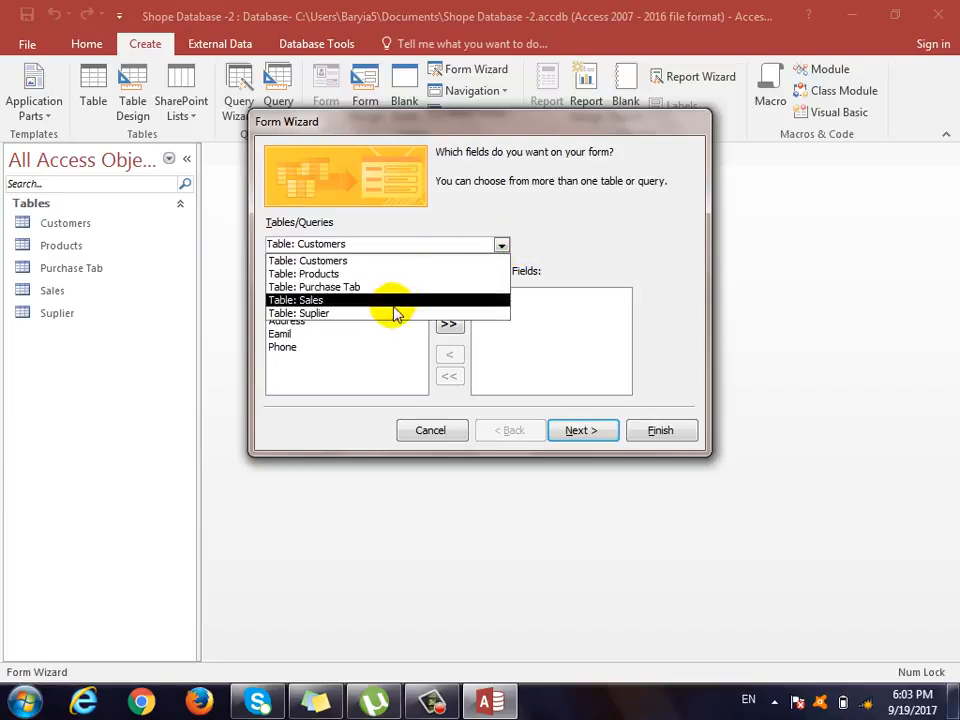
click(394, 275)
click(450, 324)
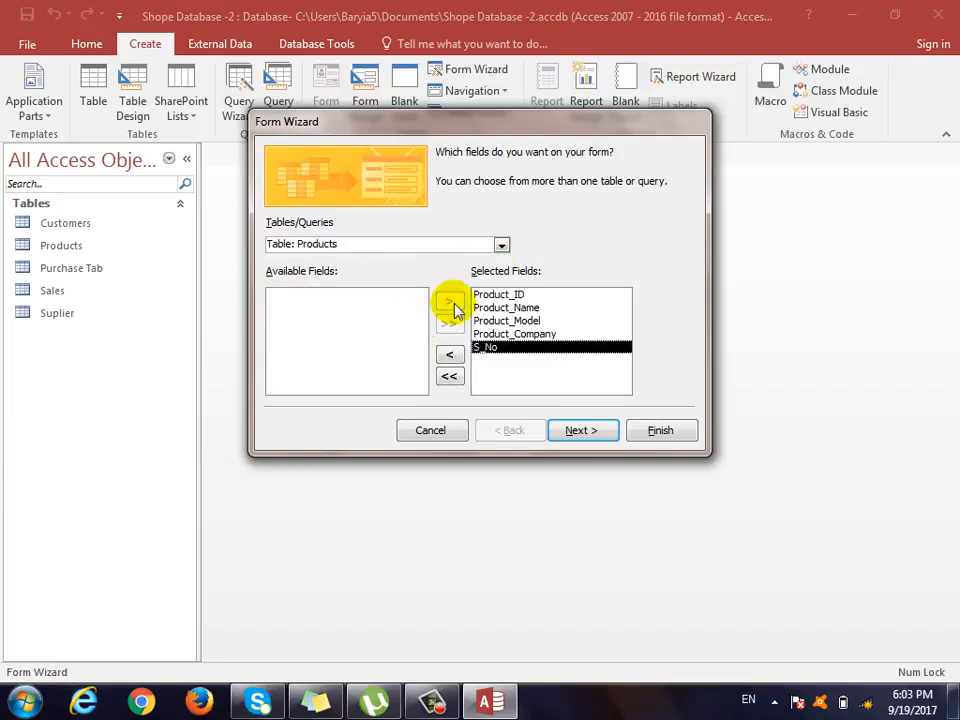
click(500, 246)
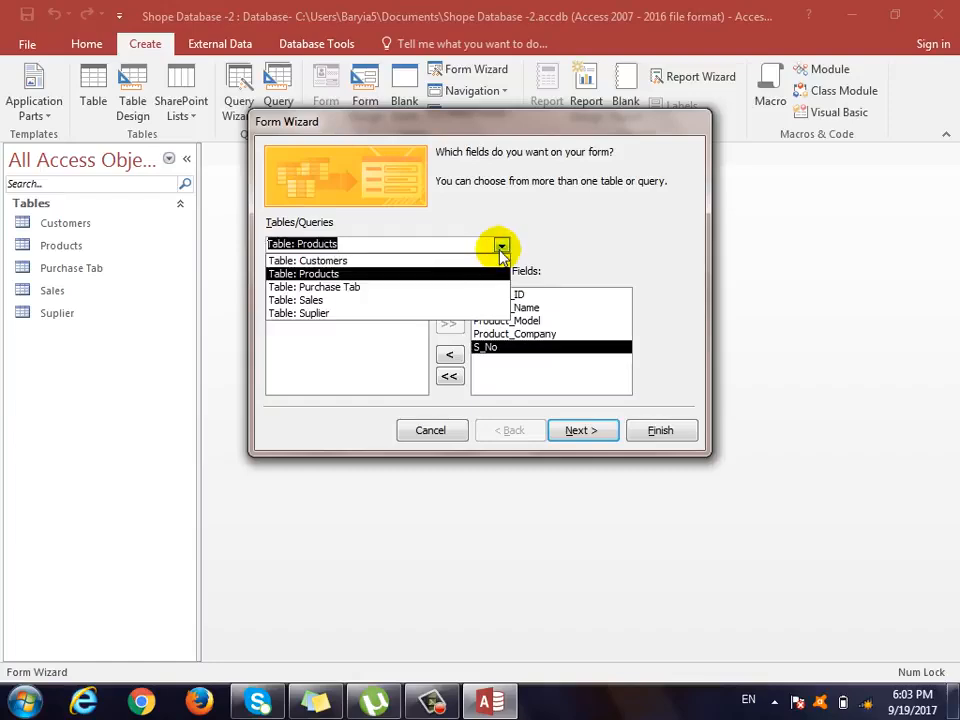
click(313, 316)
click(449, 323)
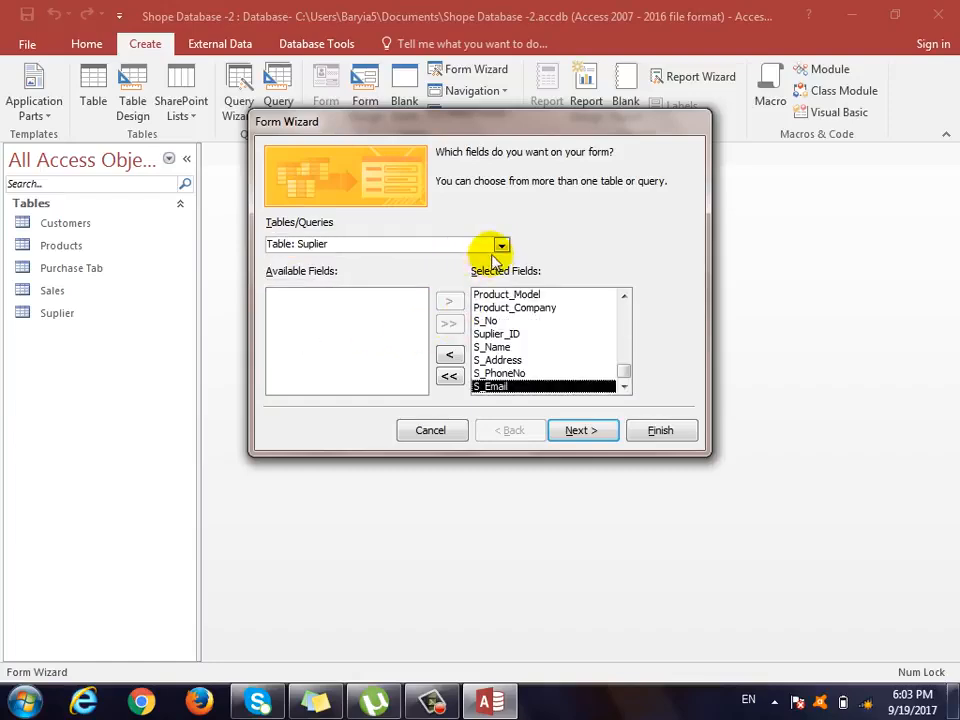
Step: Include all Purchase Tab fields in the form and choose to view its data by Suplier
click(501, 245)
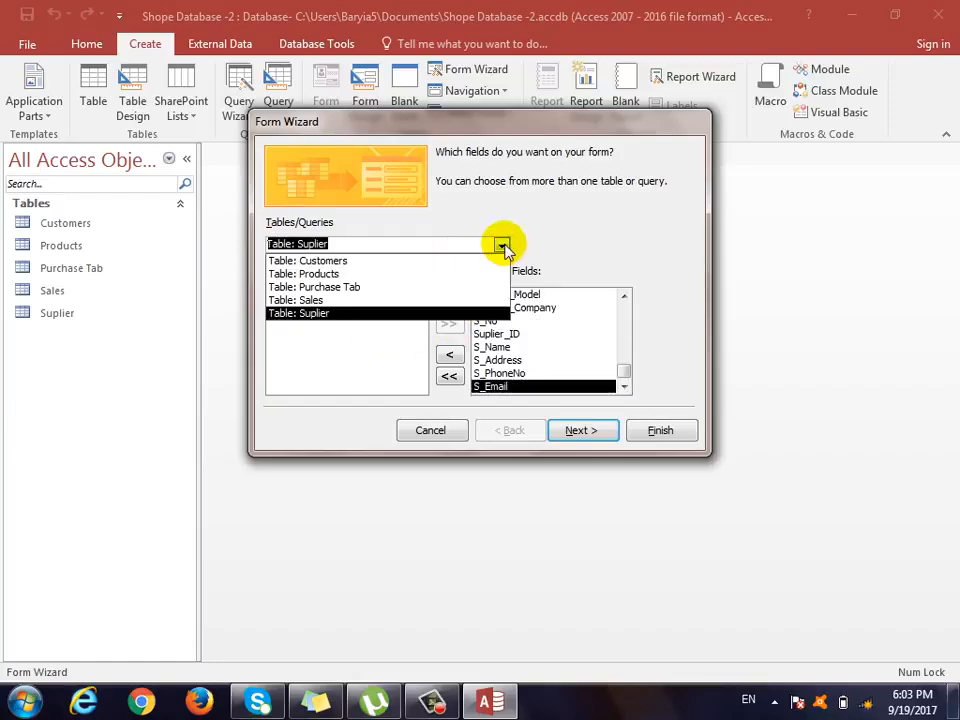
click(355, 287)
click(449, 323)
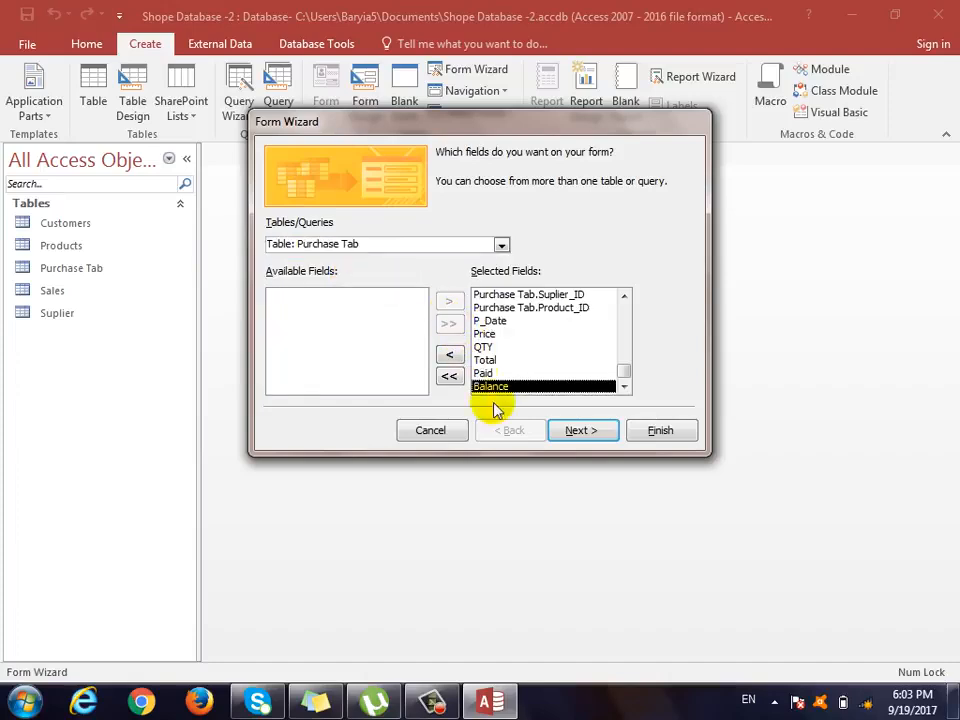
click(579, 431)
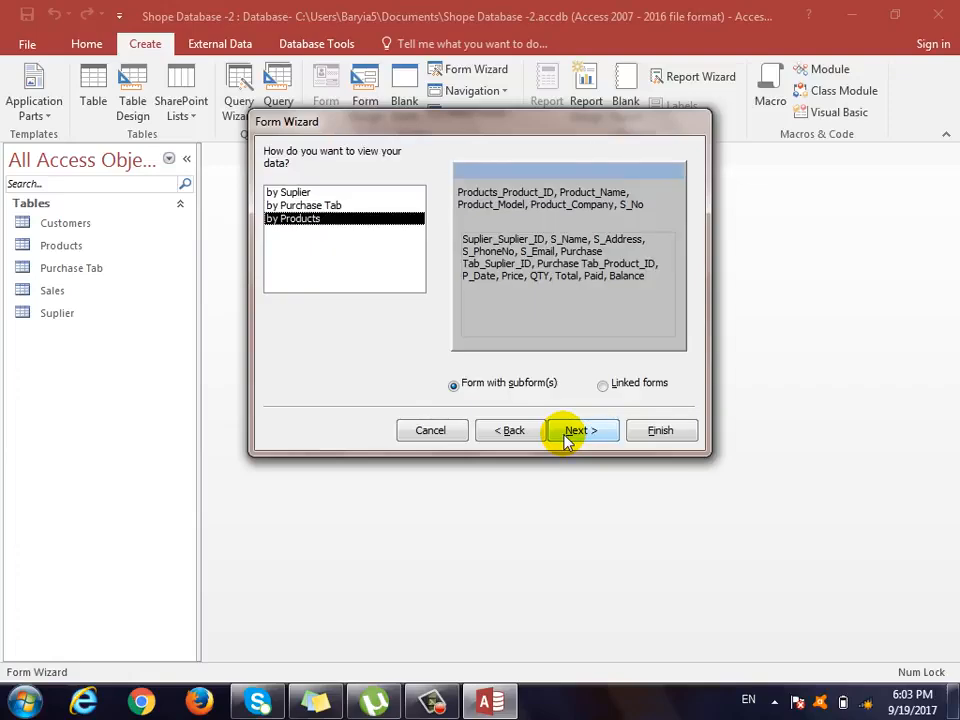
click(335, 193)
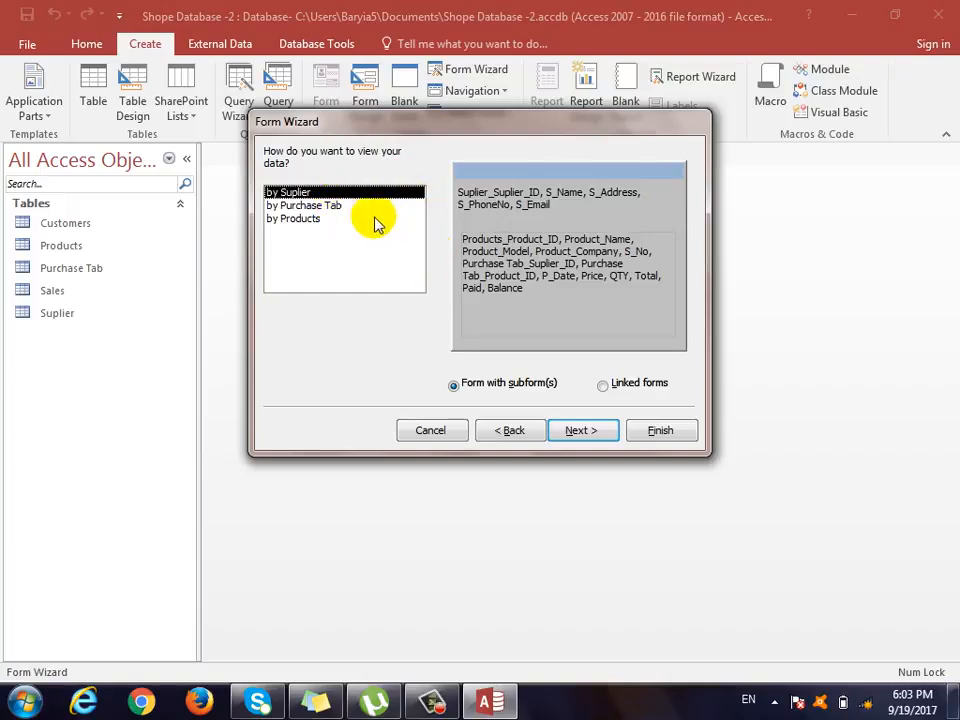
Step: Finish the wizard with a Datasheet subform layout and the titles Suplier and Purchase Tab Subform, opening the form for viewing
click(576, 429)
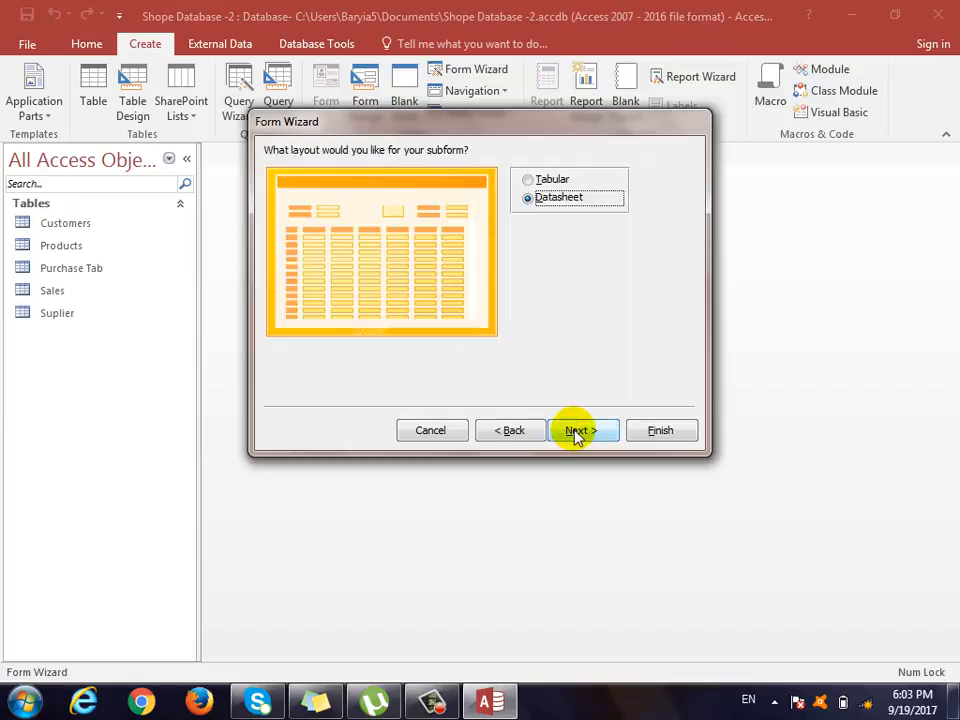
click(578, 430)
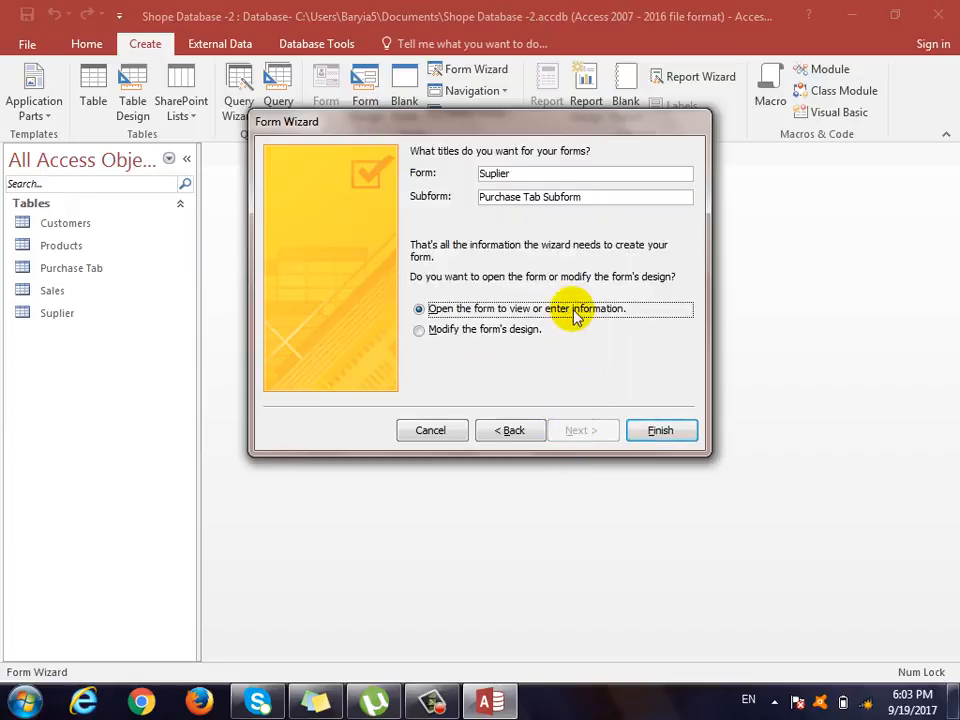
click(660, 430)
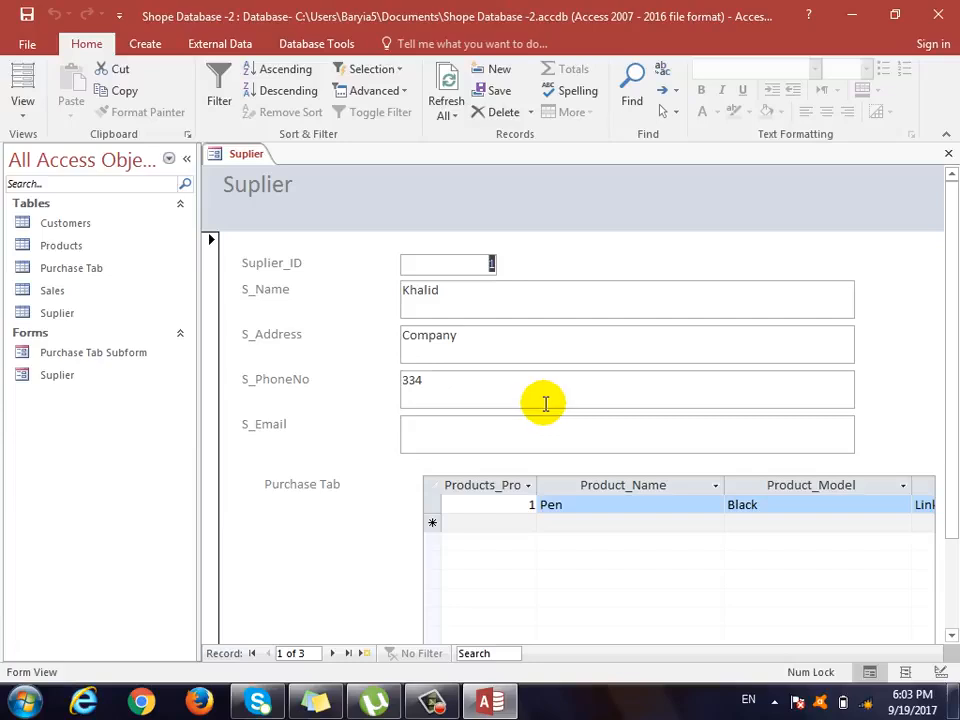
Step: In Design View, move the Purchase Tab label to just below S_Email and place the subform directly beneath that label
click(22, 115)
click(60, 228)
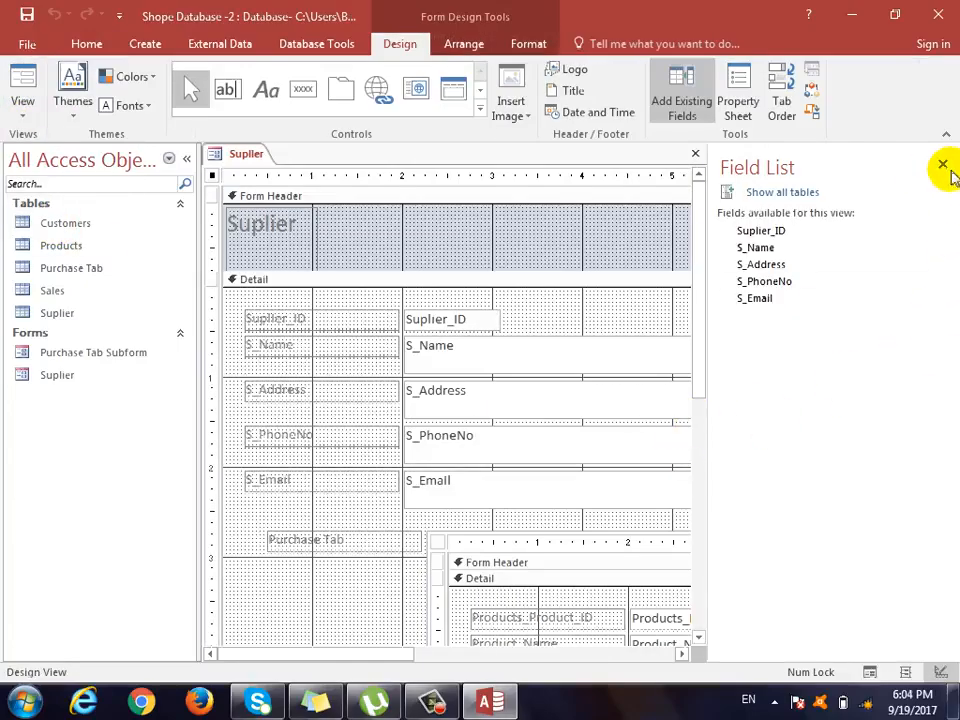
click(945, 160)
scroll(611, 407, down, 3)
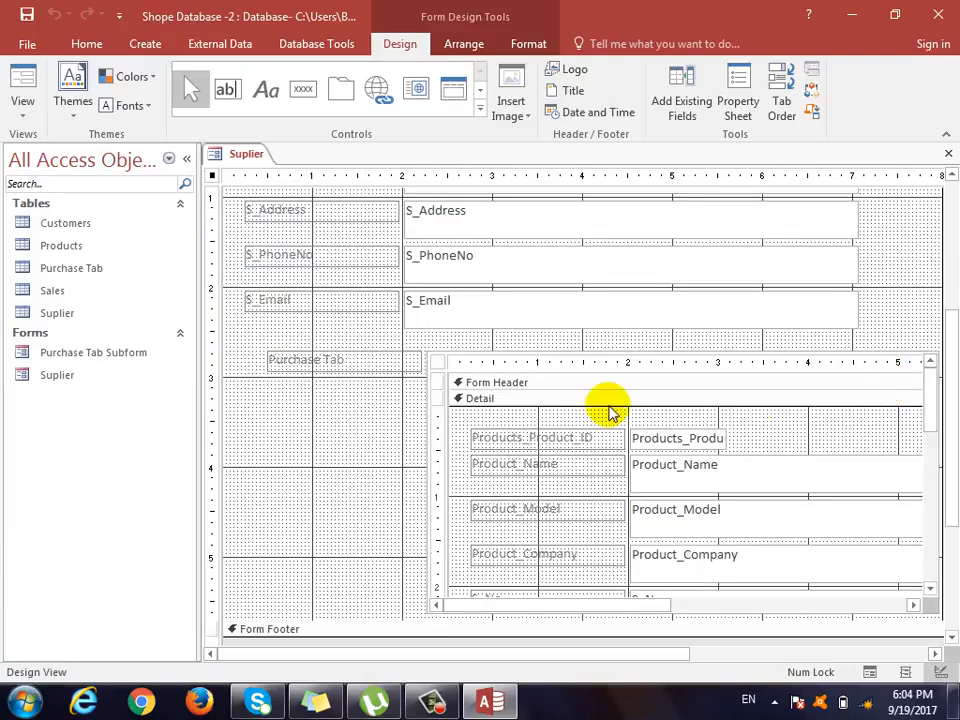
drag(296, 360, 272, 348)
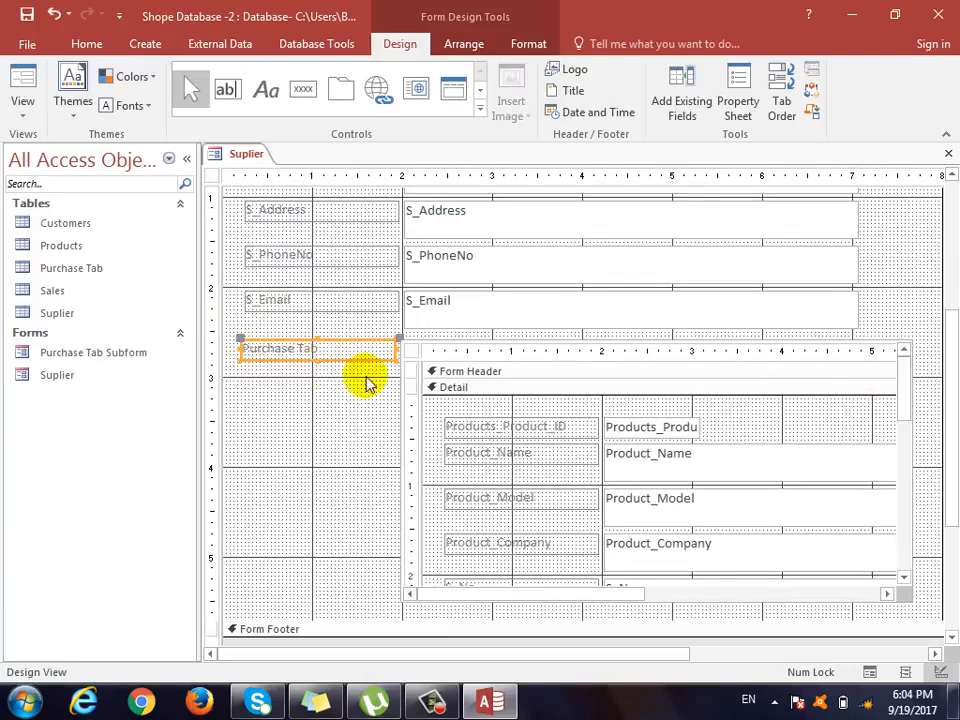
drag(401, 349, 248, 371)
Step: Widen the Purchase Tab subform to about 7.5 inches and look over the fields it contains
click(832, 602)
click(732, 415)
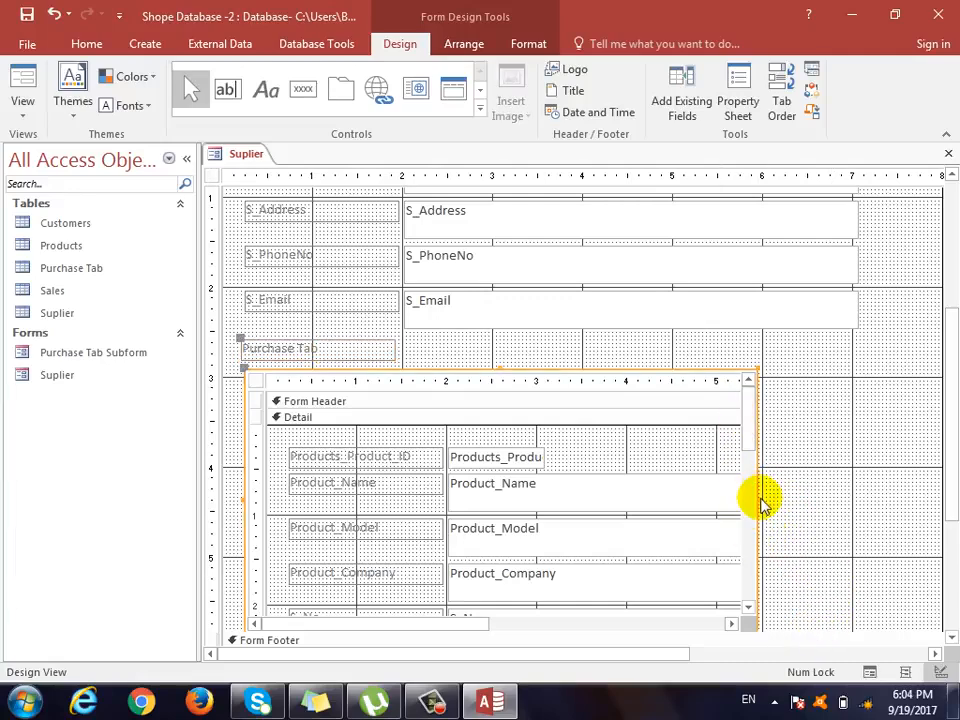
drag(760, 502, 909, 521)
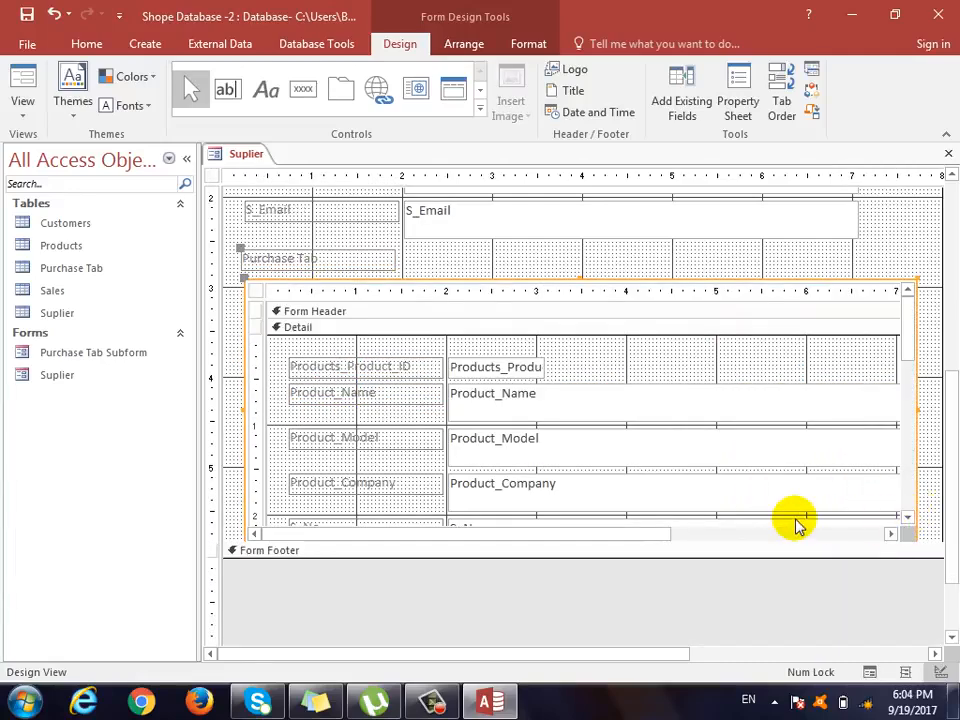
drag(645, 536, 737, 538)
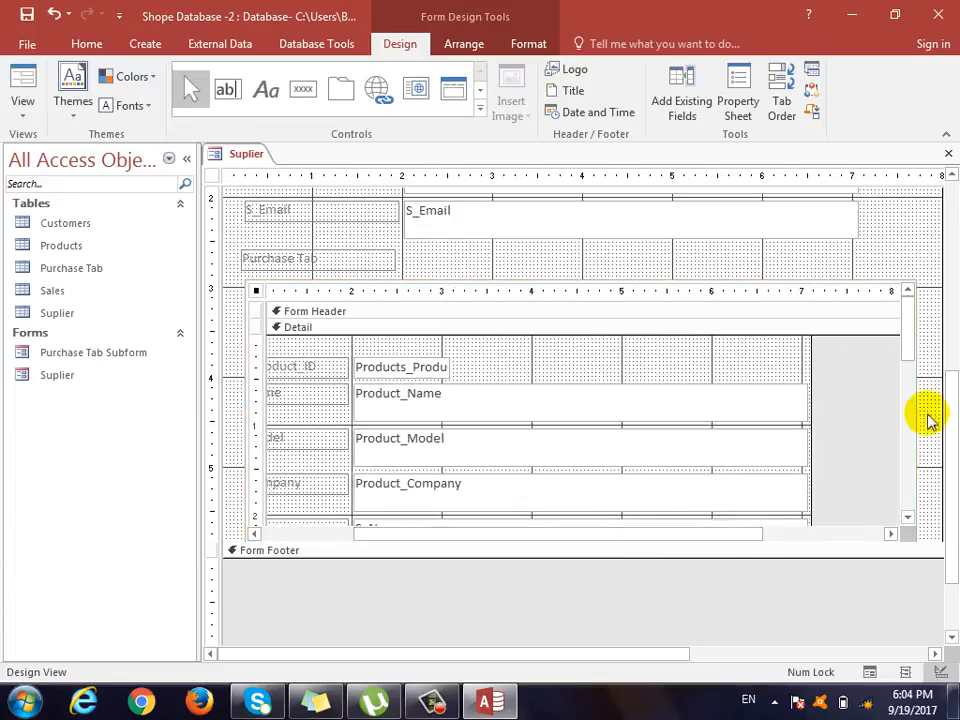
click(911, 424)
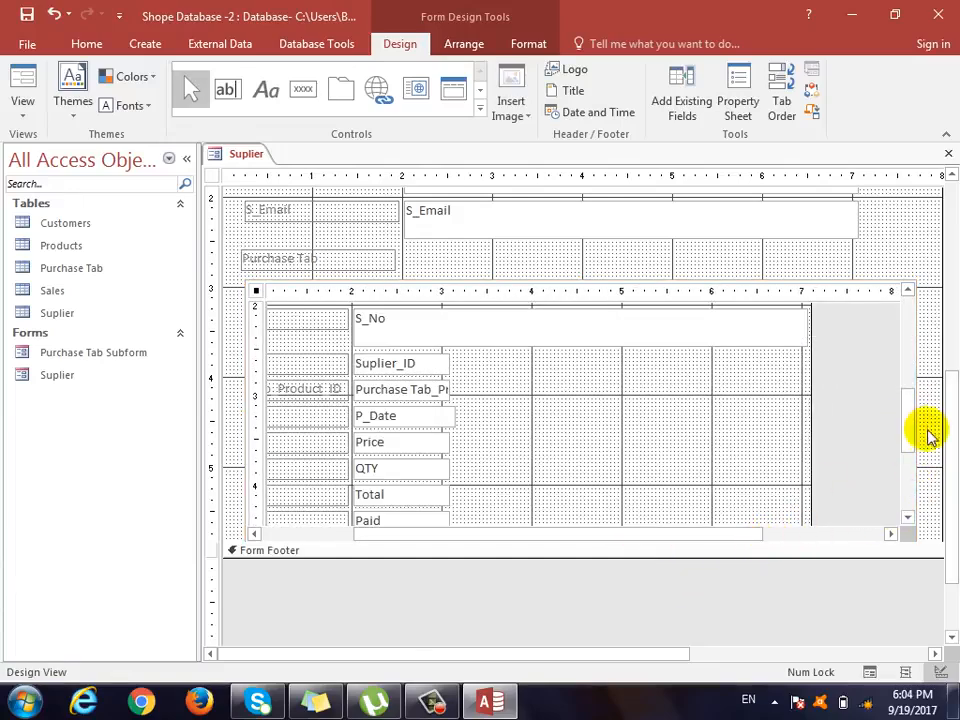
click(911, 313)
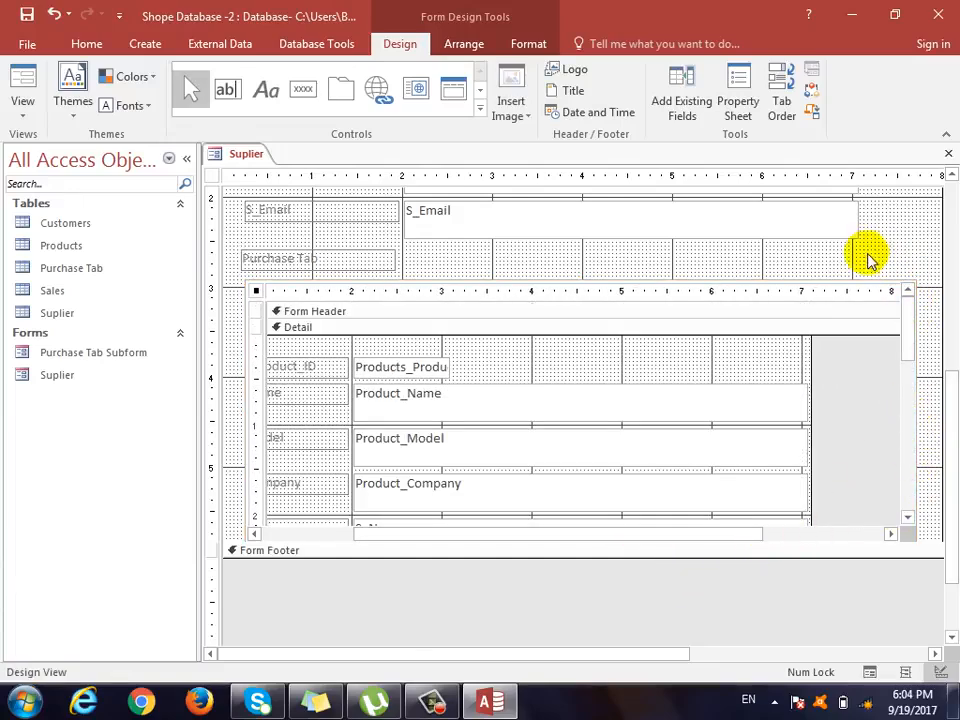
click(733, 290)
Step: Switch to Form View and examine the supplier's purchase record across all subform columns up to Balance
click(28, 117)
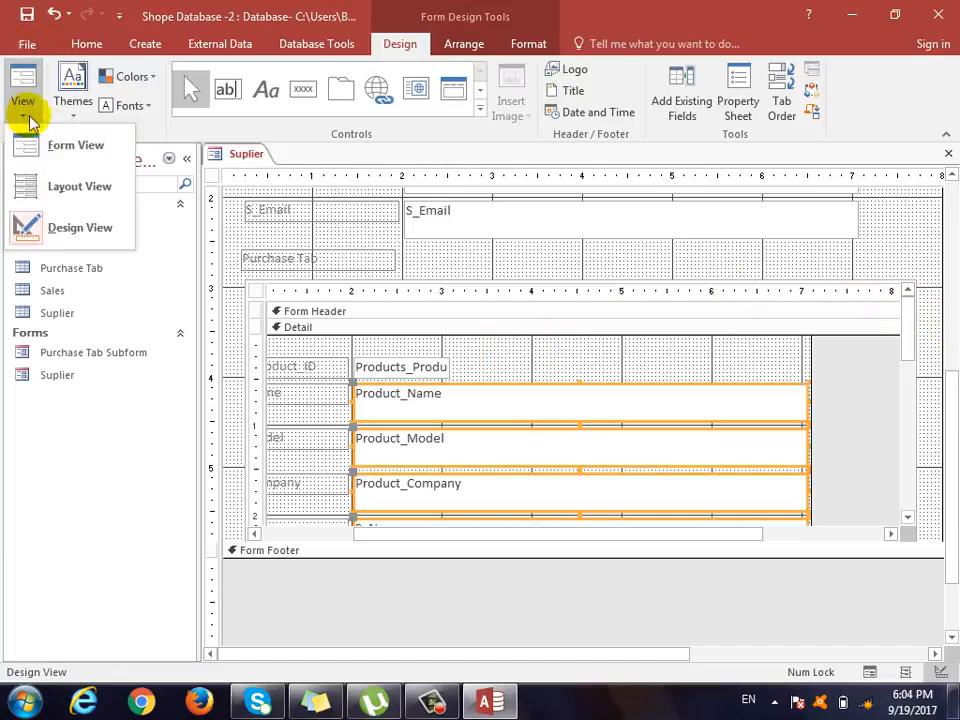
click(70, 145)
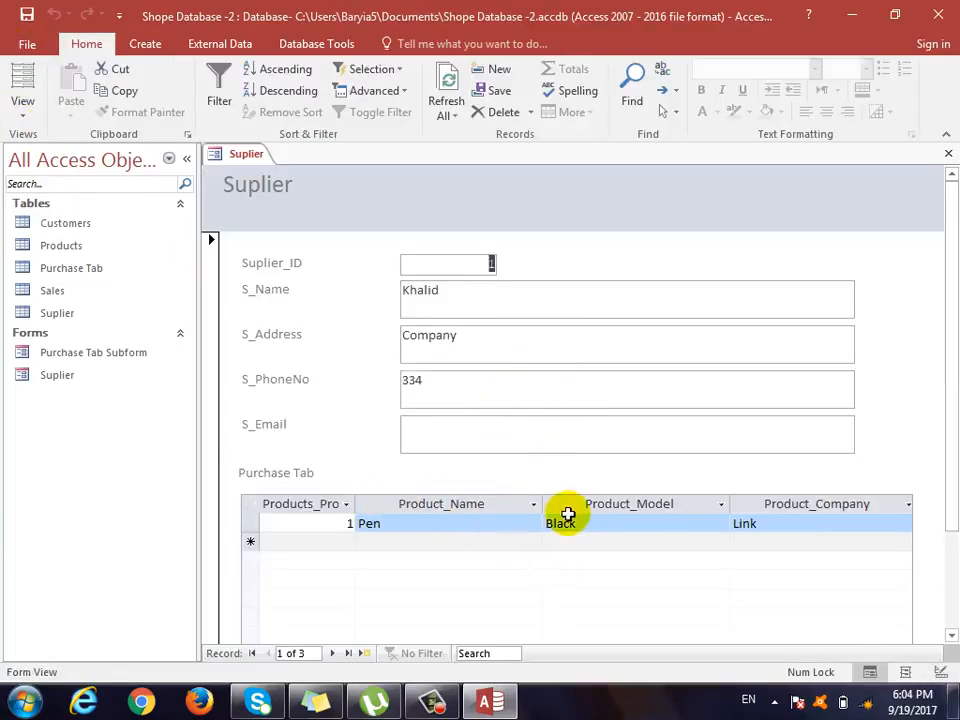
scroll(909, 424, down, 3)
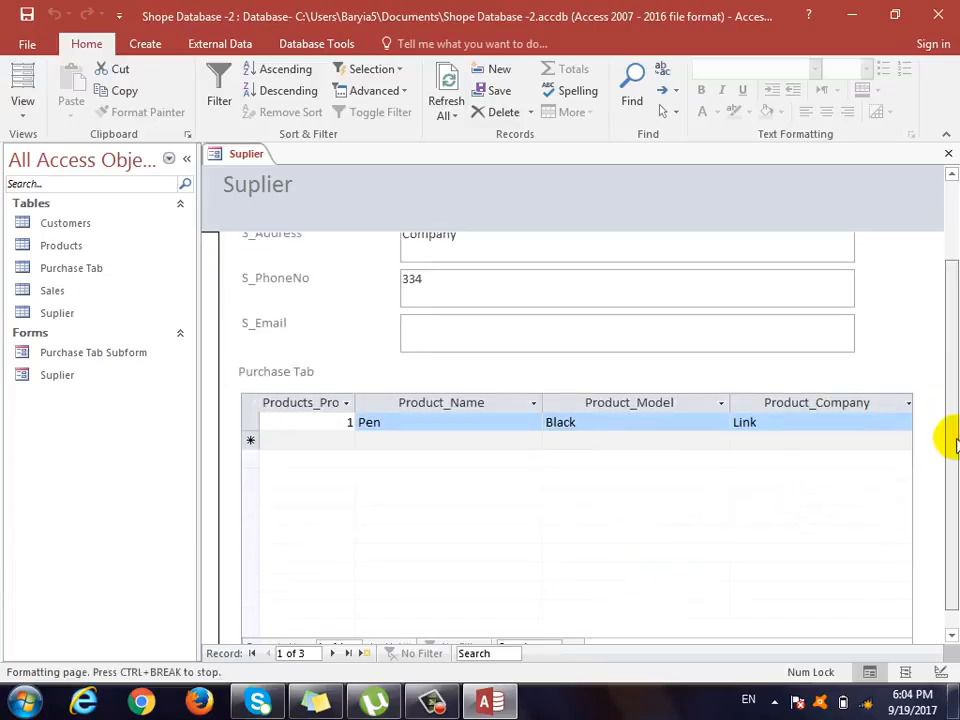
scroll(650, 610, up, 3)
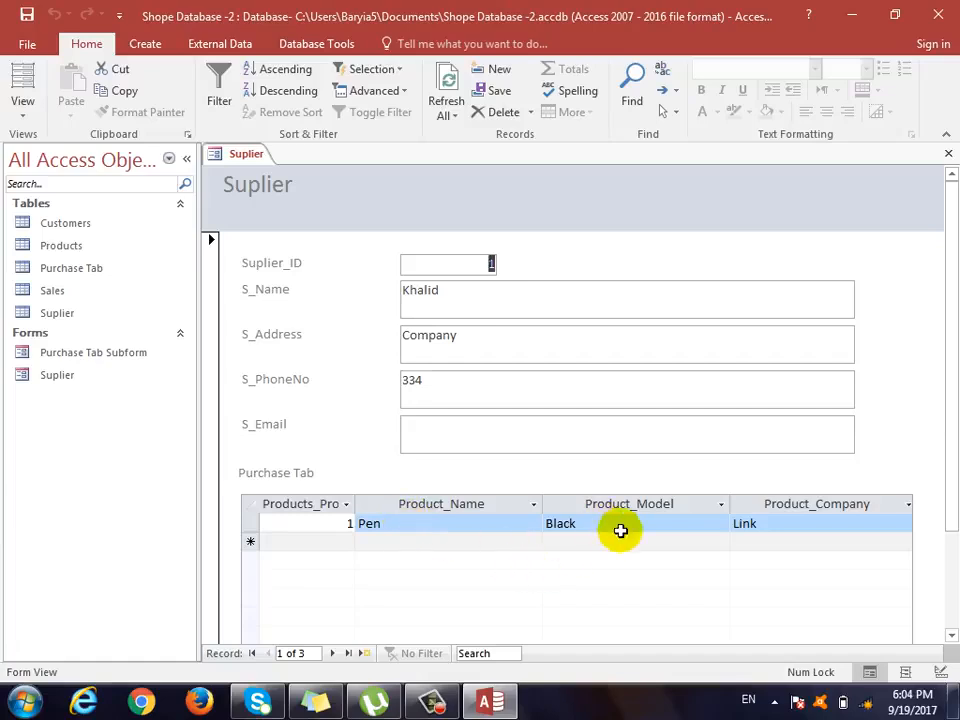
scroll(692, 598, down, 3)
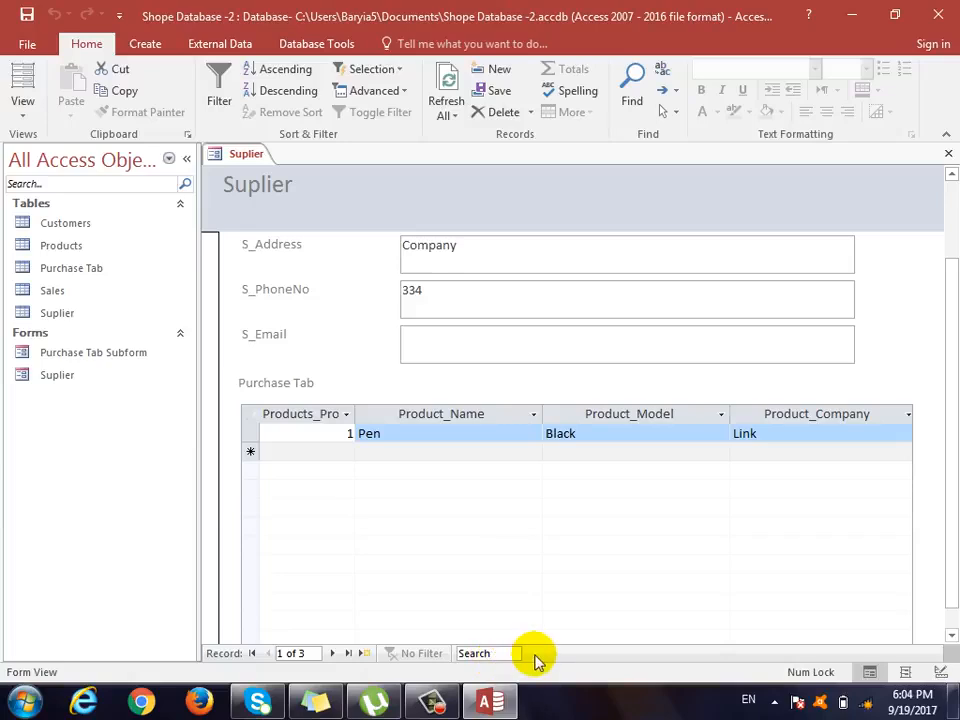
scroll(943, 497, down, 1)
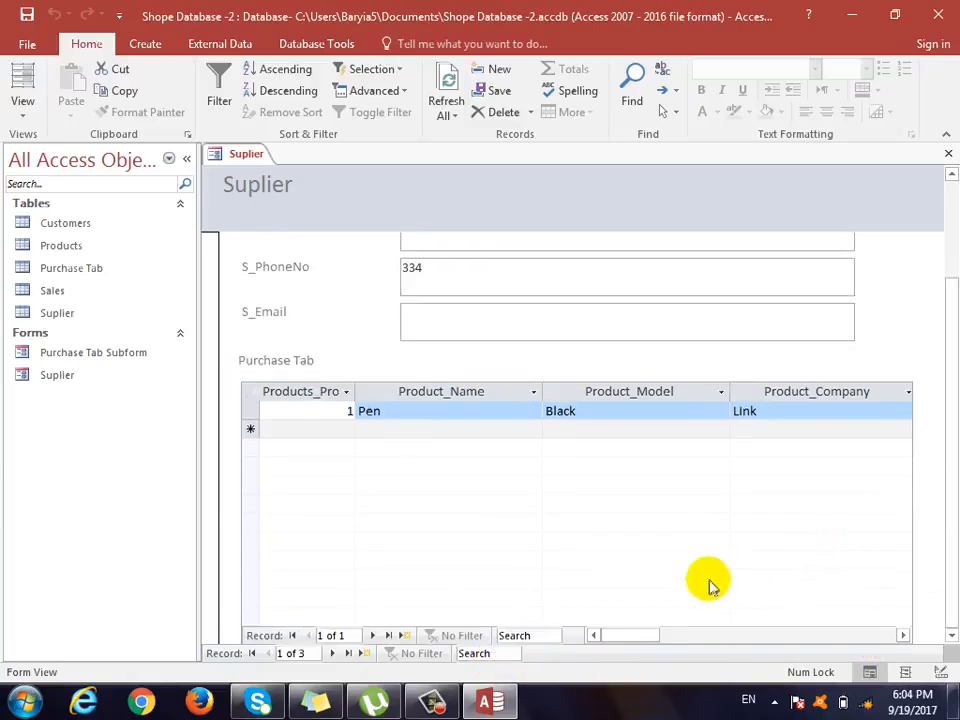
drag(645, 638, 698, 645)
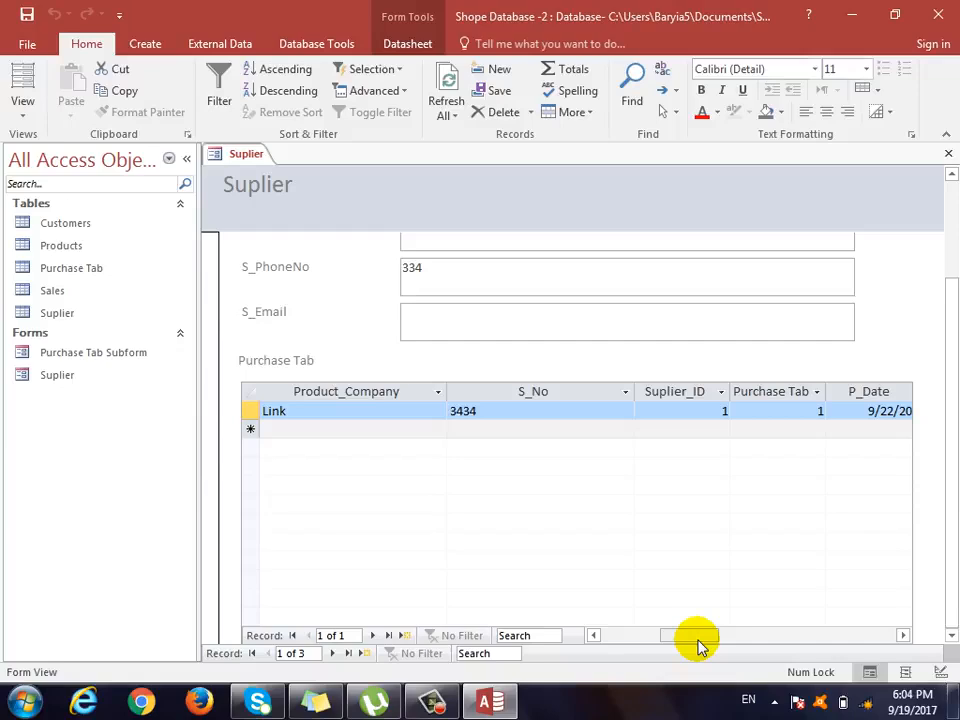
drag(698, 645, 760, 650)
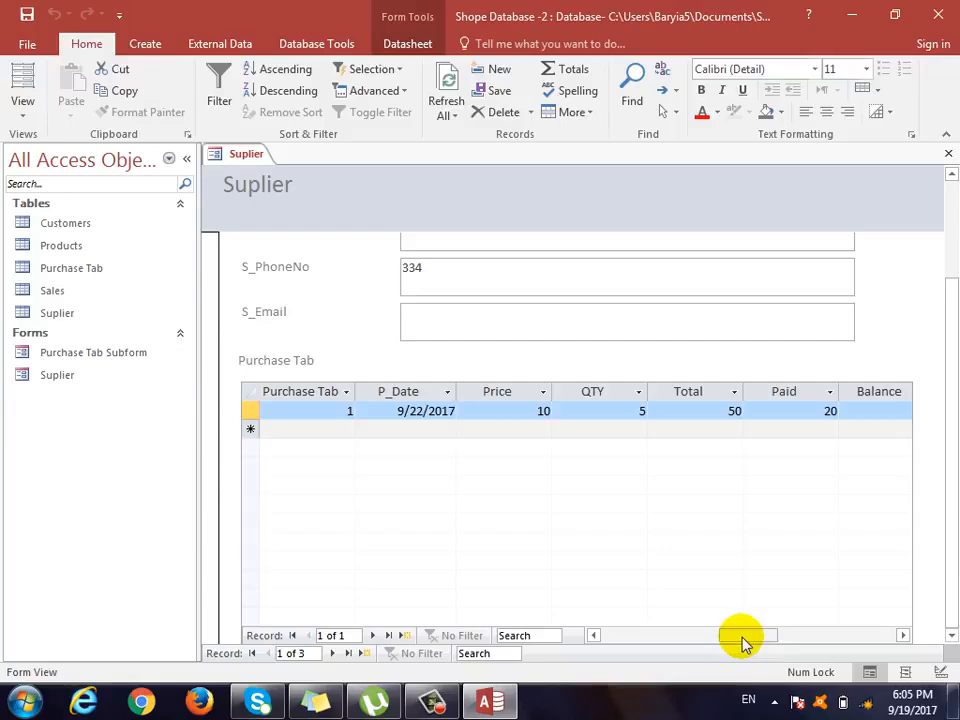
drag(739, 636, 757, 637)
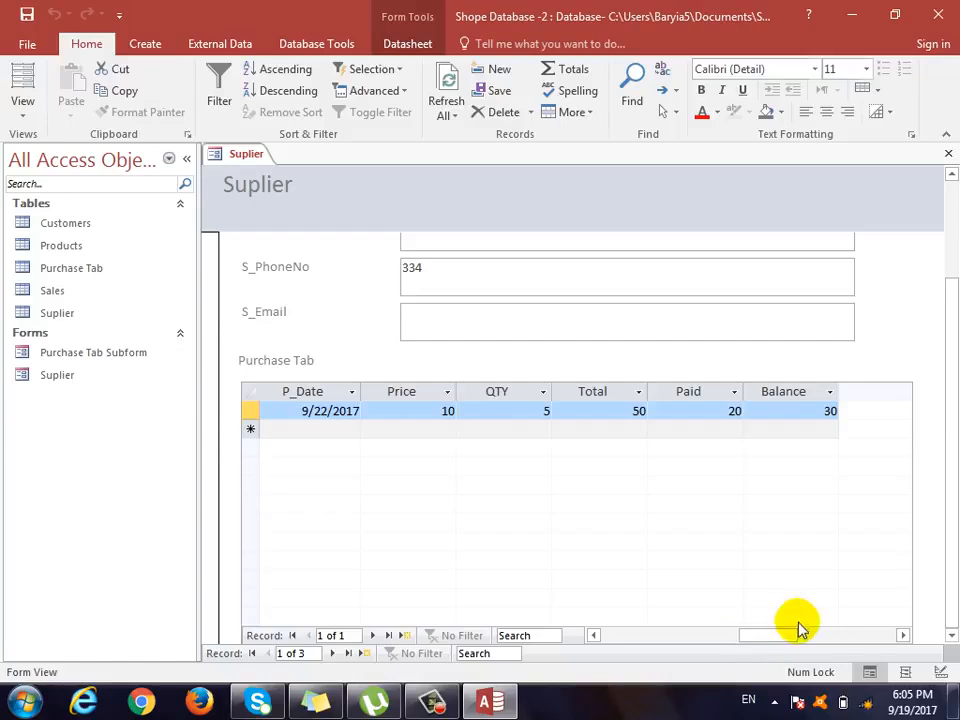
Step: Close the form without saving its design changes and permanently delete the Suplier form and the Purchase Tab Subform
click(947, 153)
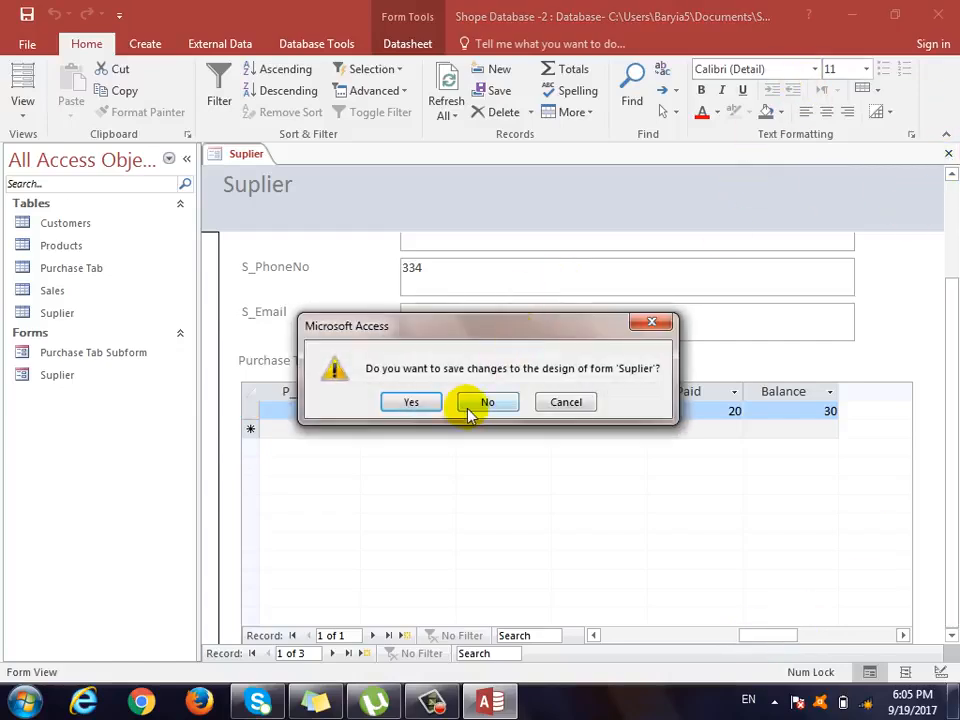
click(472, 400)
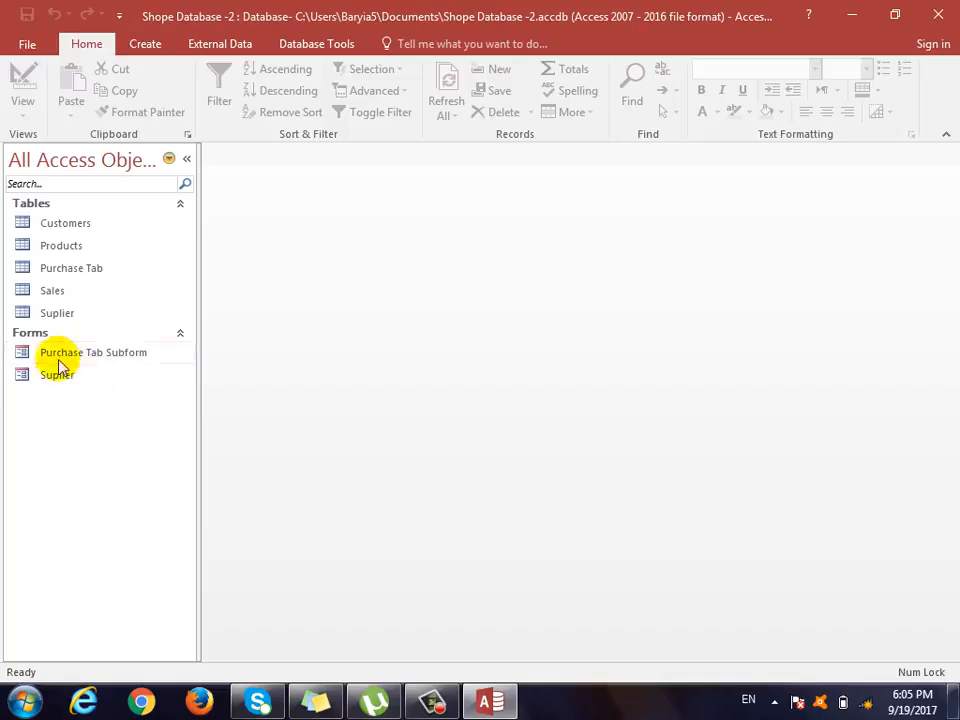
click(100, 378)
key(Delete)
click(440, 405)
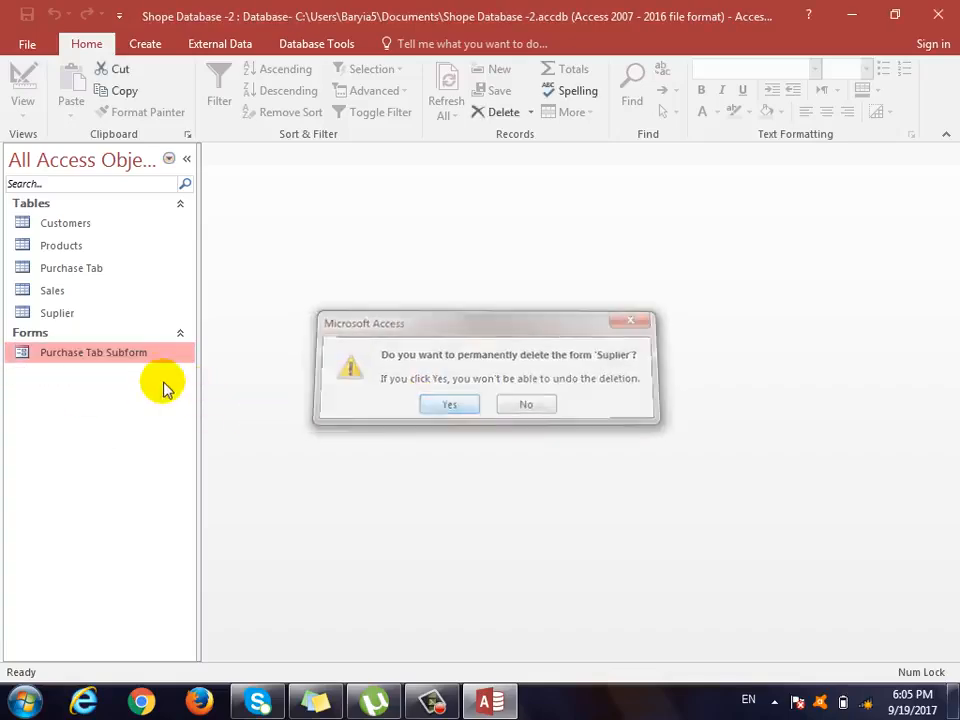
key(Delete)
click(458, 404)
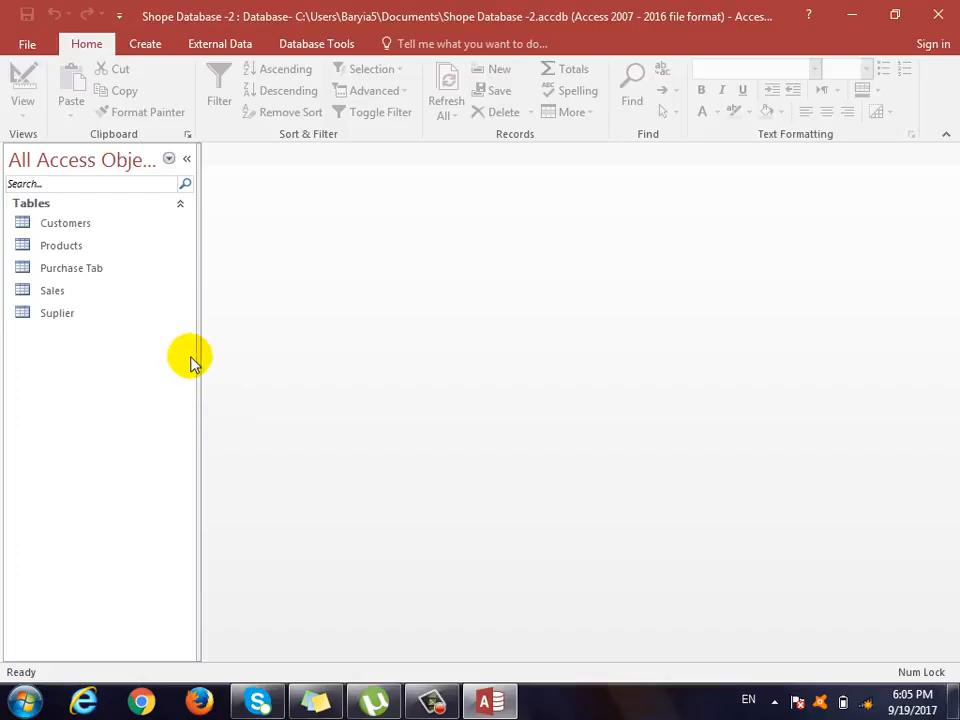
Step: Start a new form with the Form Wizard and include all fields of the Suplier table
click(145, 43)
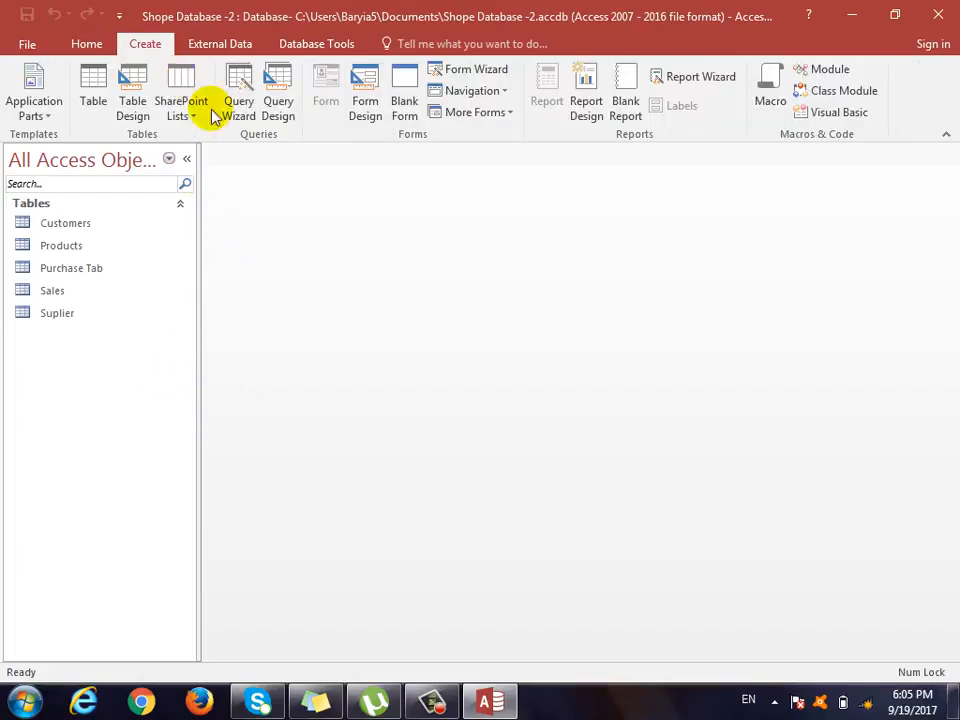
click(440, 70)
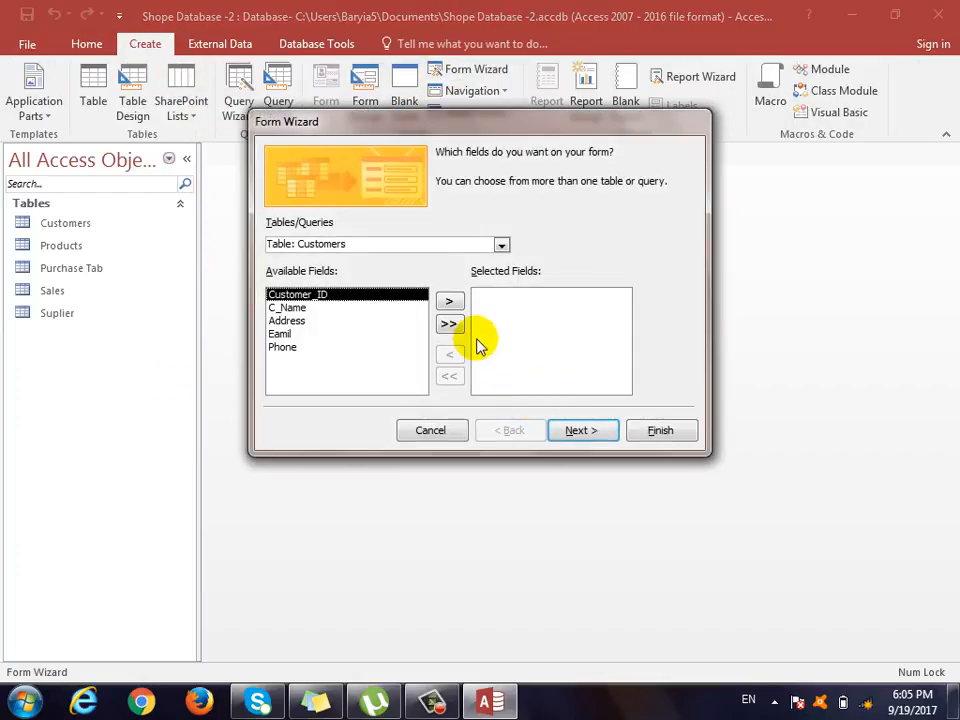
click(501, 245)
click(393, 316)
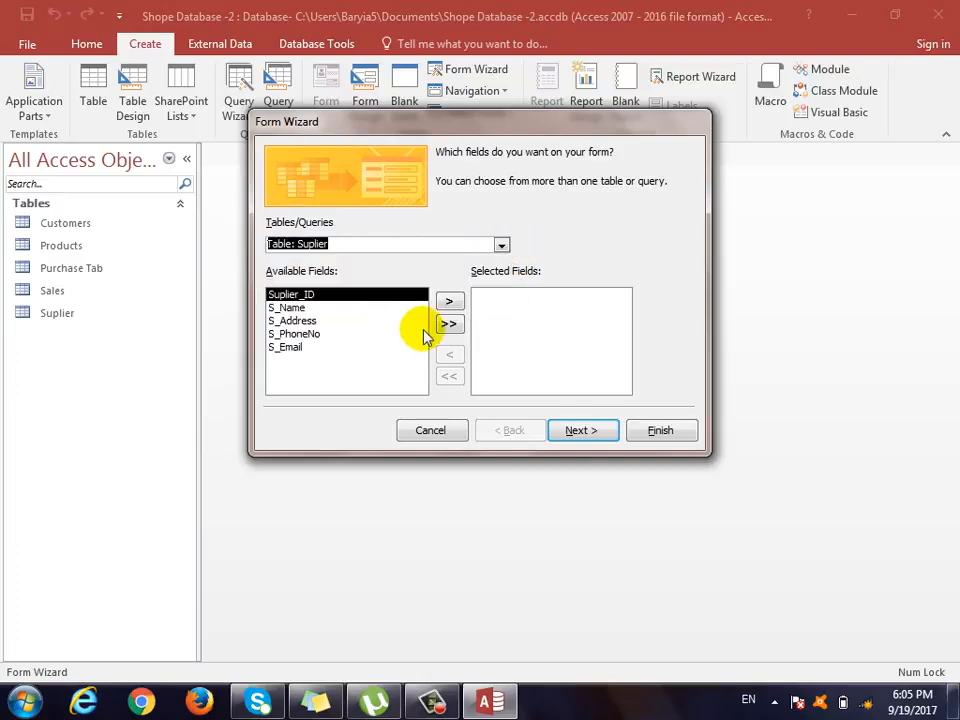
click(449, 323)
Step: Create the form with the Columnar layout and the title Suplier, view it and close it
click(566, 436)
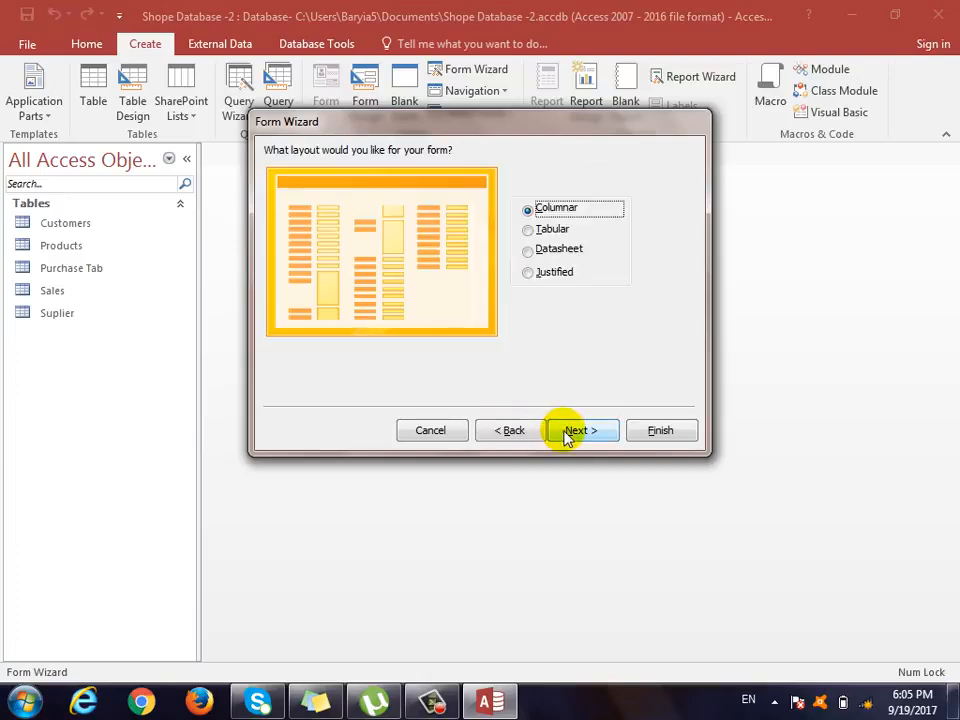
click(567, 432)
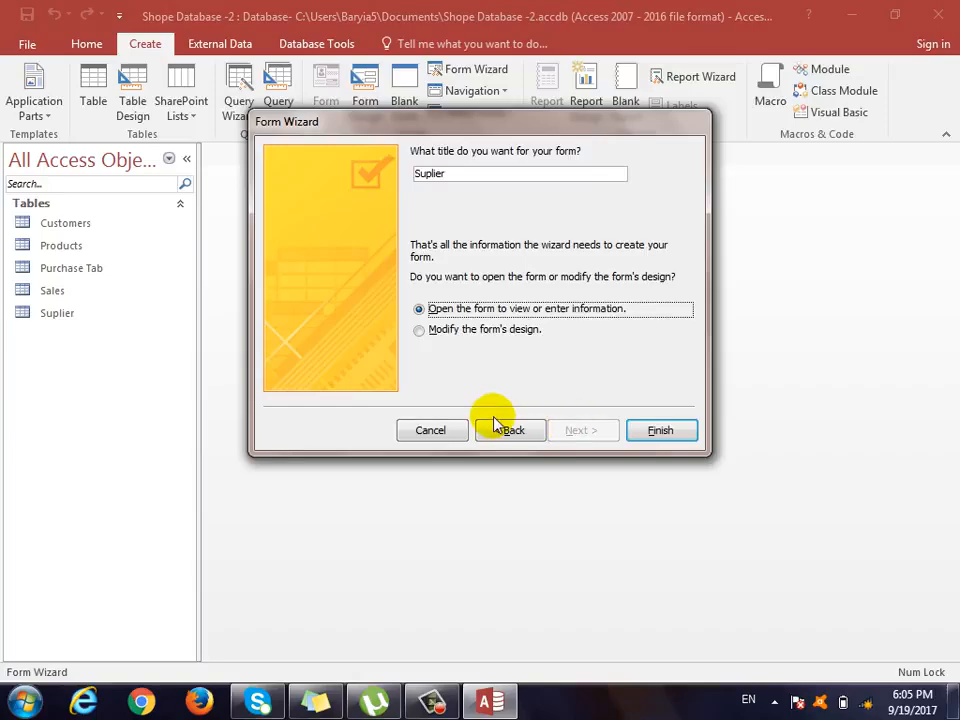
click(660, 431)
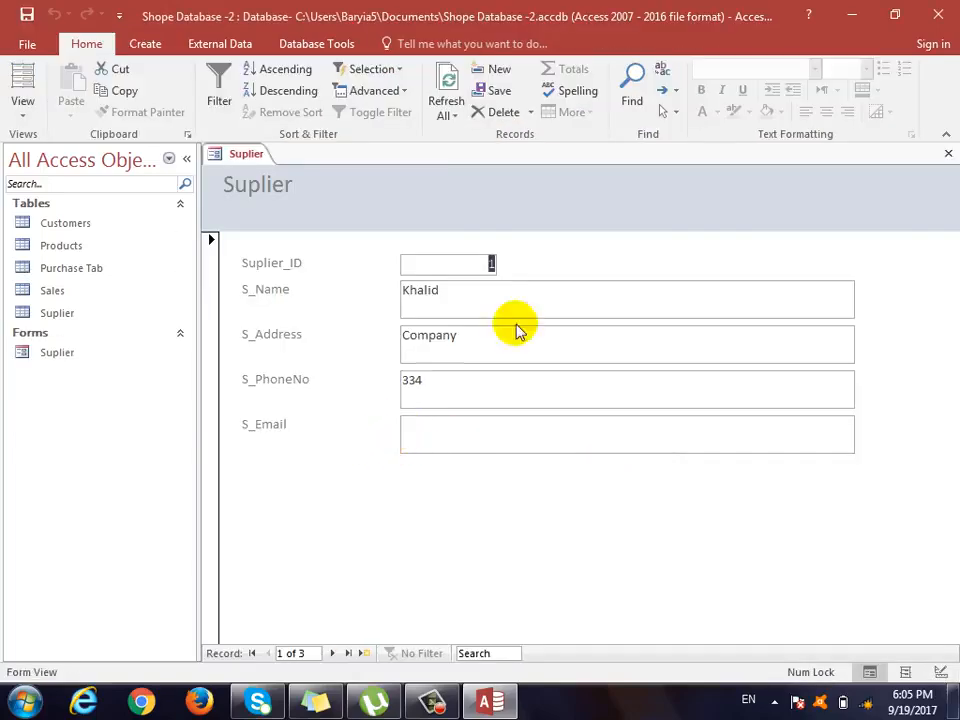
click(946, 154)
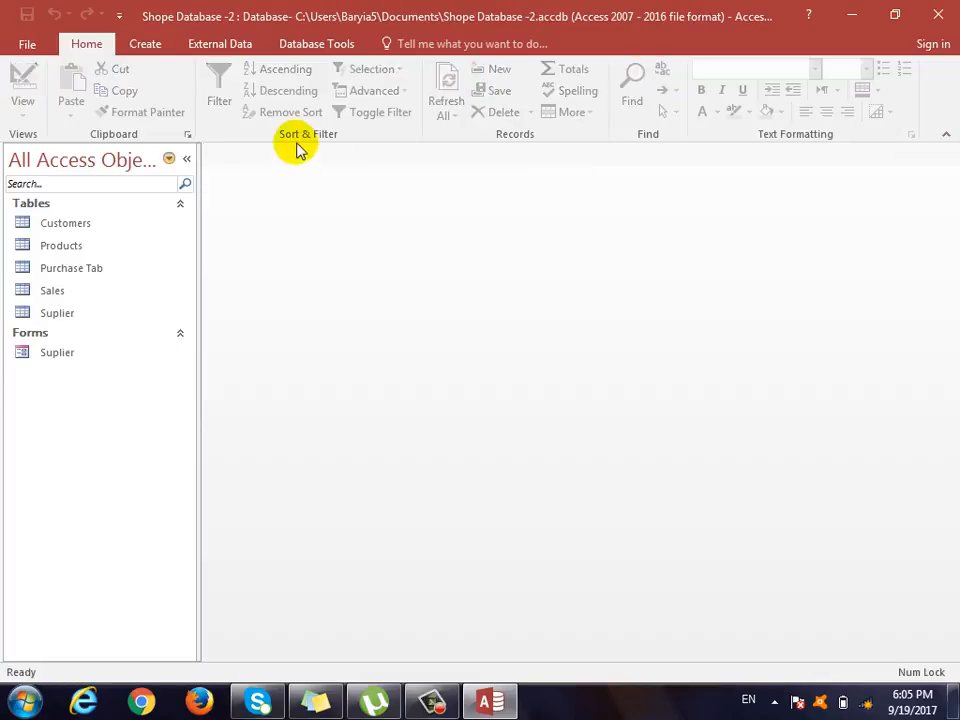
Step: Start another form with the Form Wizard, include all Products table fields and keep the default layout
click(140, 43)
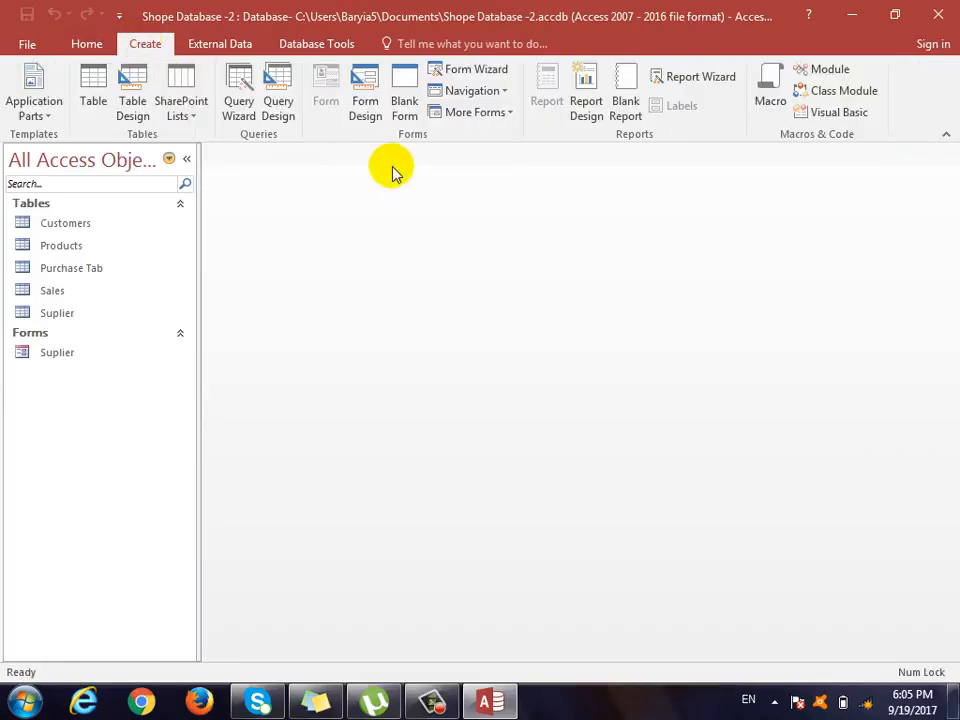
click(477, 78)
click(500, 246)
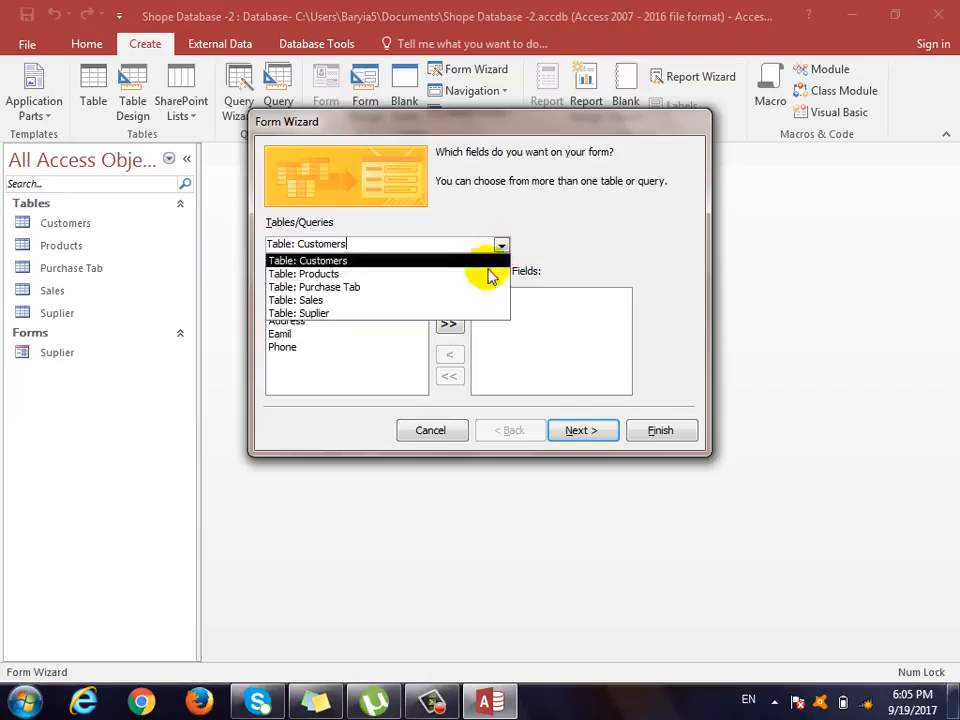
click(389, 284)
click(449, 323)
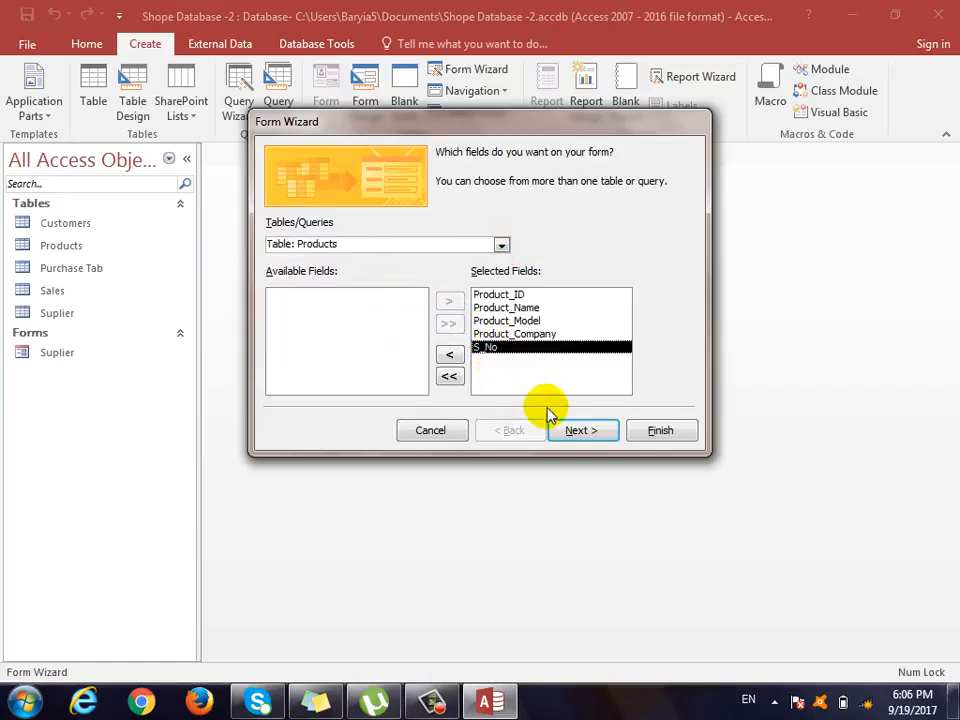
click(576, 428)
click(574, 430)
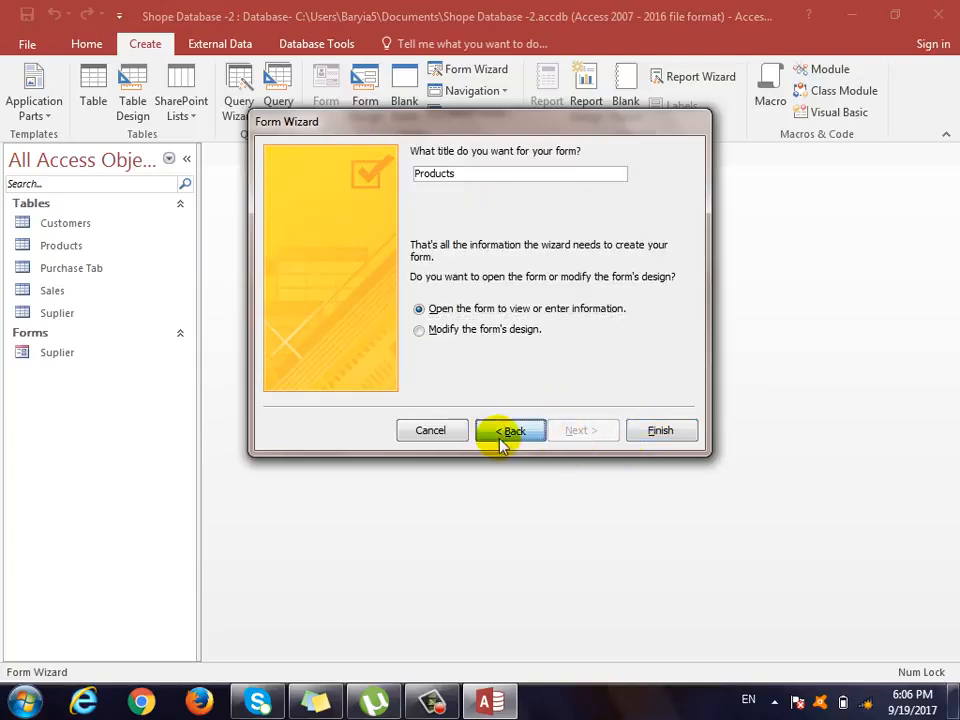
Step: Go back to change the Products form's layout to Datasheet and create the form with the title Products
click(502, 434)
click(577, 252)
click(604, 432)
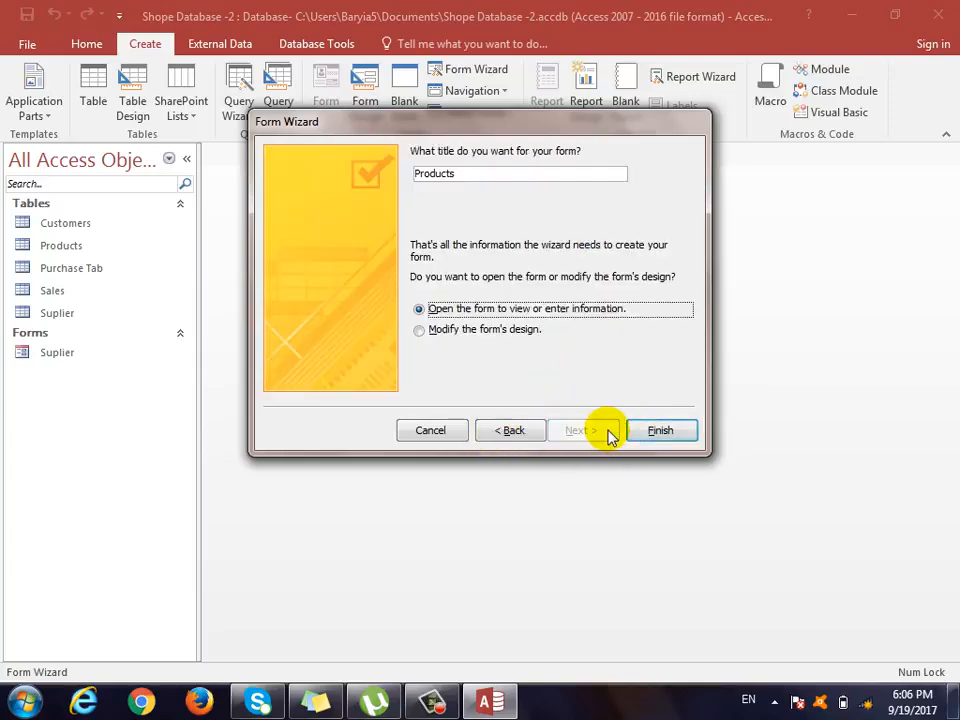
click(660, 430)
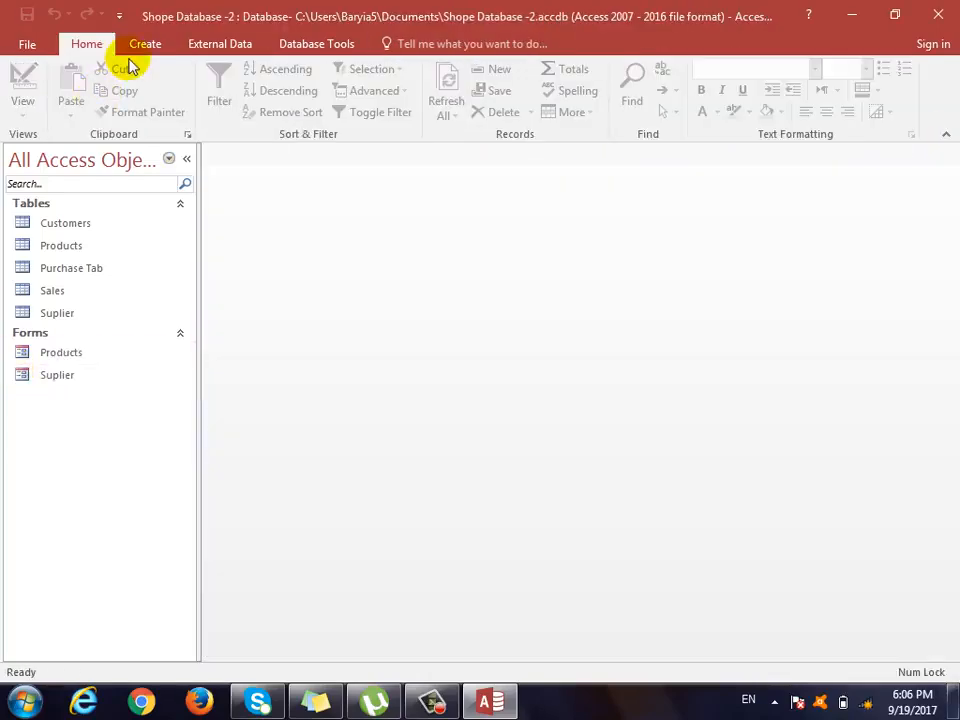
Step: Start another form with the Form Wizard and include all fields of the Purchase Tab table
click(141, 43)
click(467, 71)
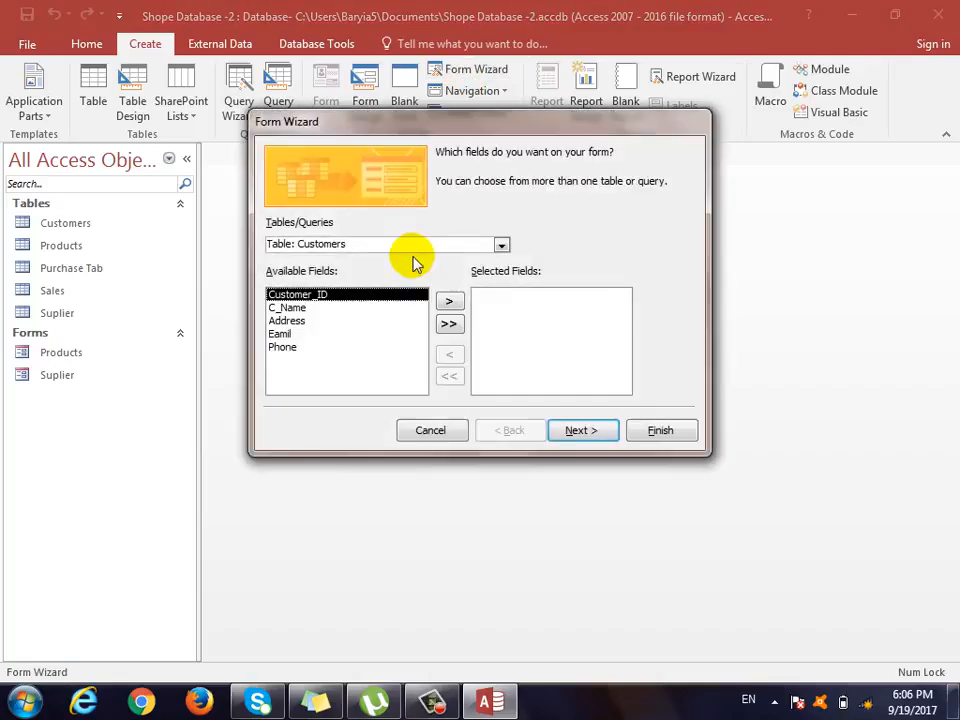
click(501, 245)
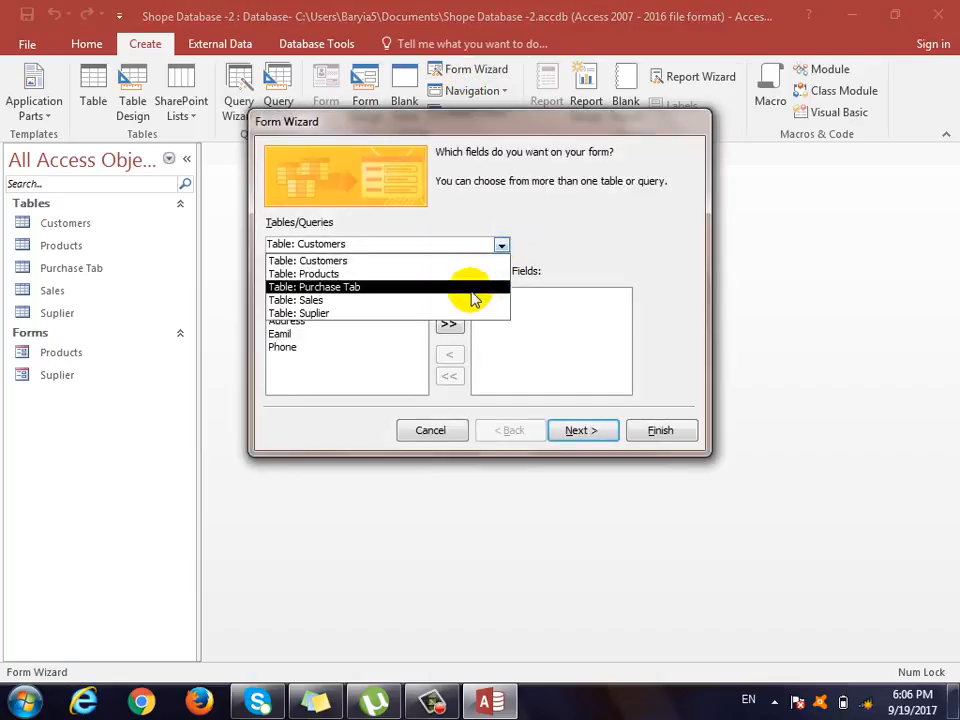
click(465, 287)
click(449, 323)
click(495, 334)
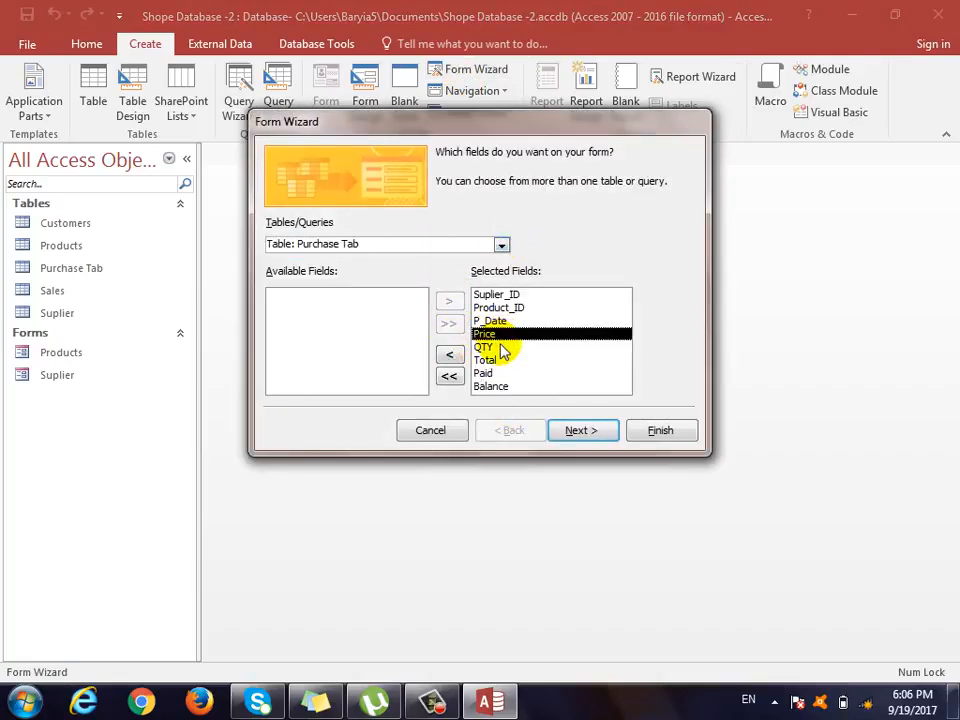
click(500, 347)
click(578, 432)
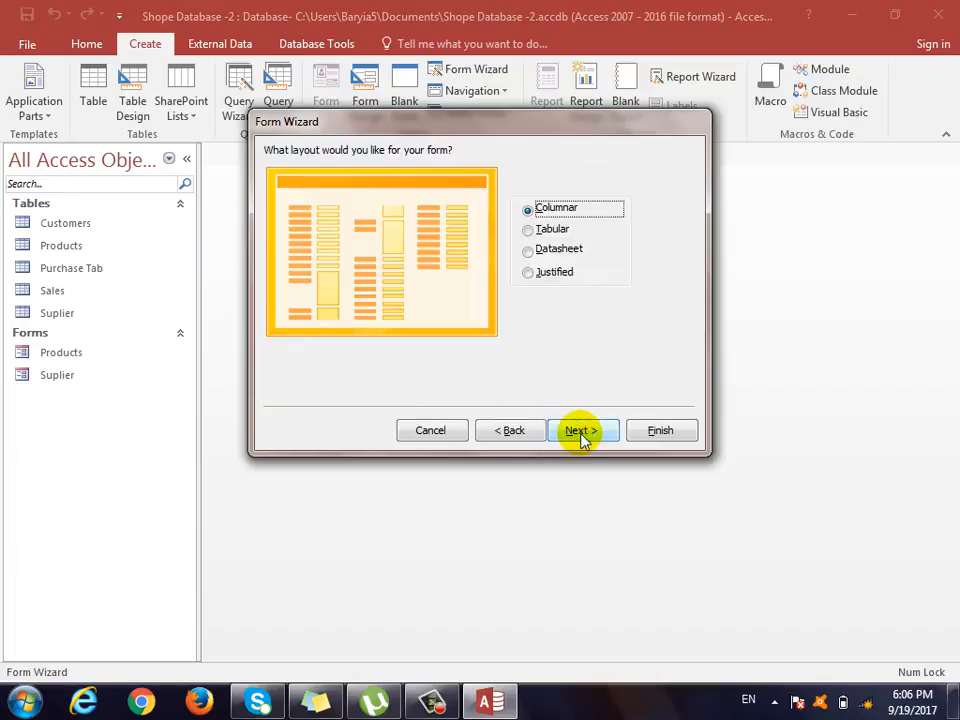
Step: Create the form with the Columnar layout and the title Purchase Tab, then close it
click(582, 432)
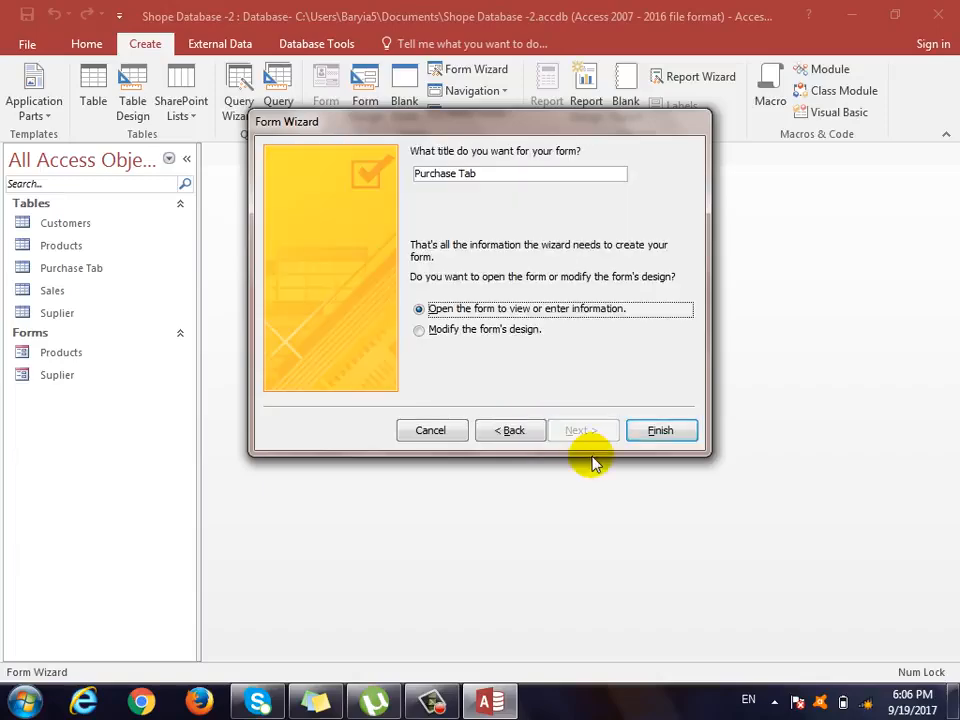
click(647, 439)
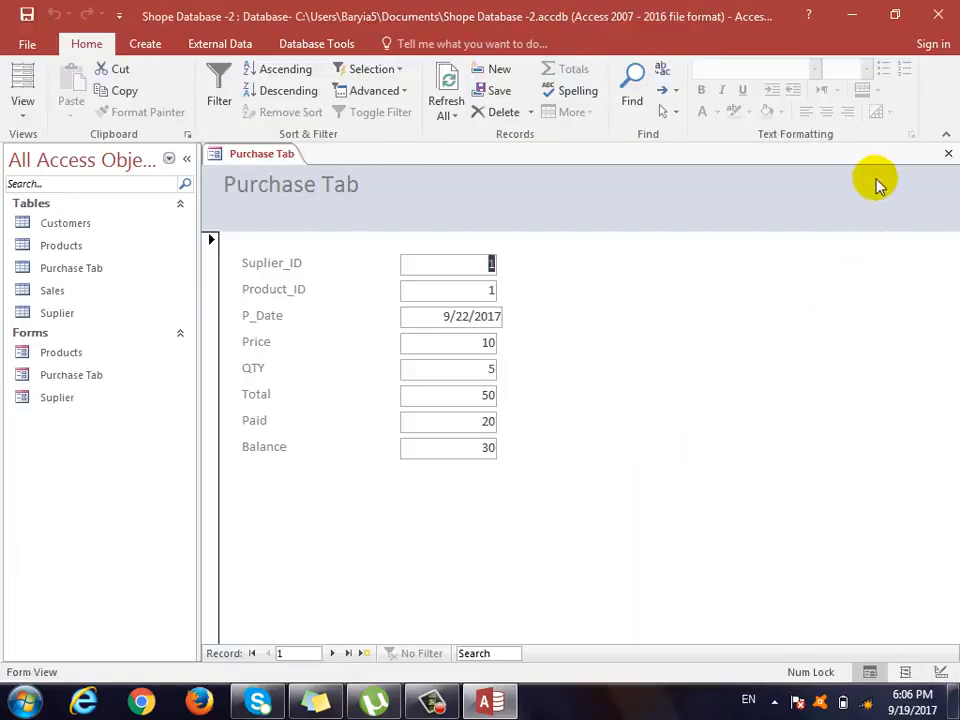
click(947, 155)
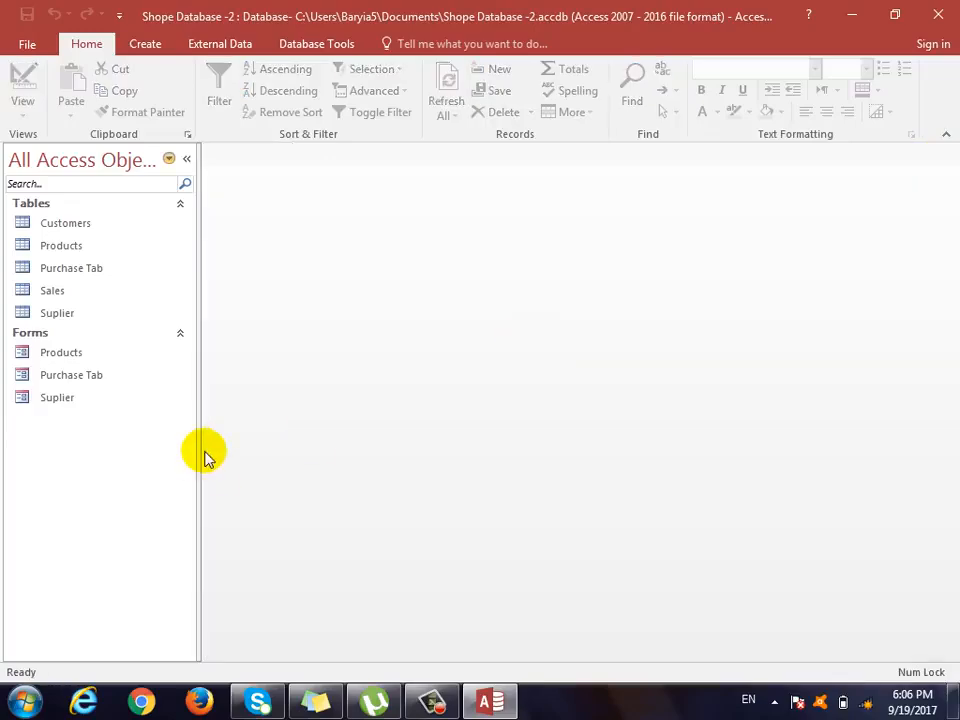
Step: Open the Suplier form in Design View and extend its Detail section downward below the S_Email field
double_click(52, 402)
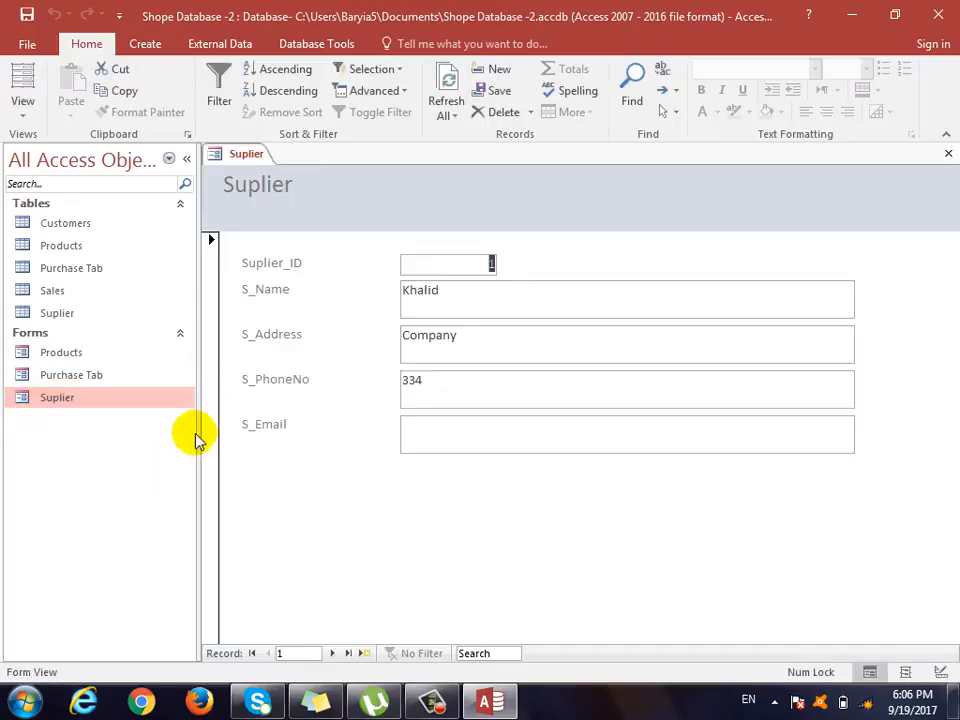
click(23, 112)
click(78, 232)
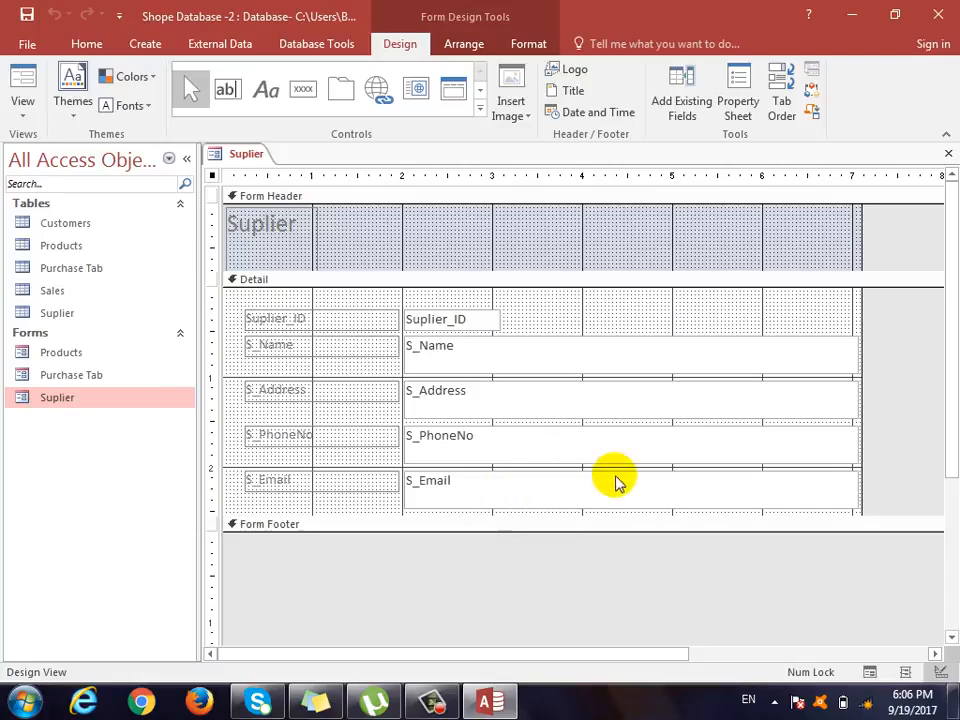
scroll(530, 492, down, 3)
drag(545, 433, 550, 640)
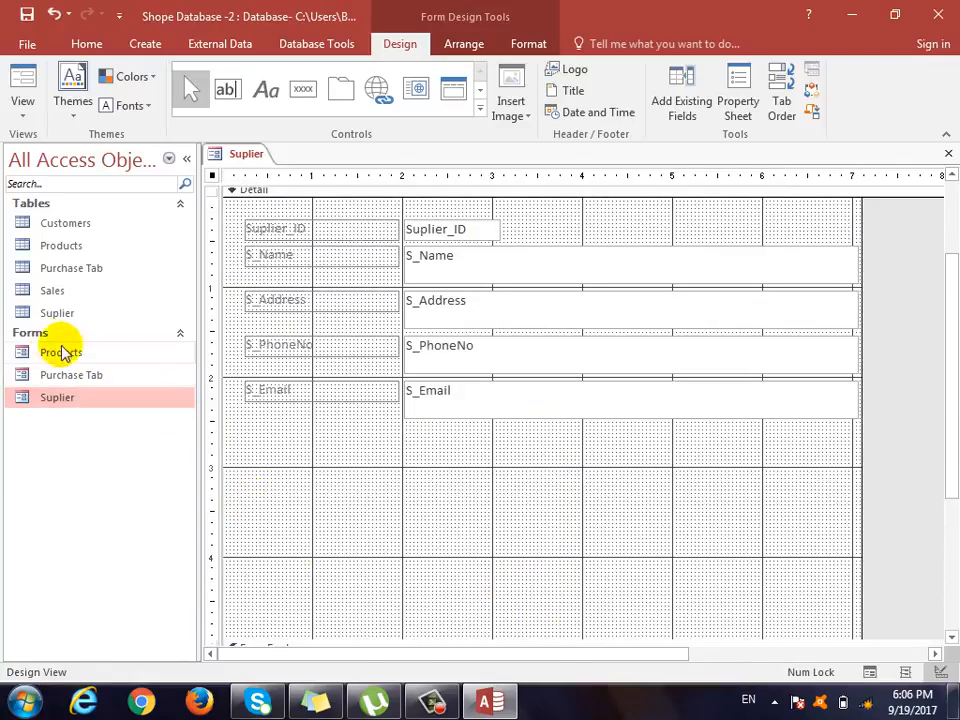
Step: Embed the Products form below the supplier fields and the Purchase Tab form beside them, moving the Purchase Tab subform slightly up
drag(49, 362, 257, 476)
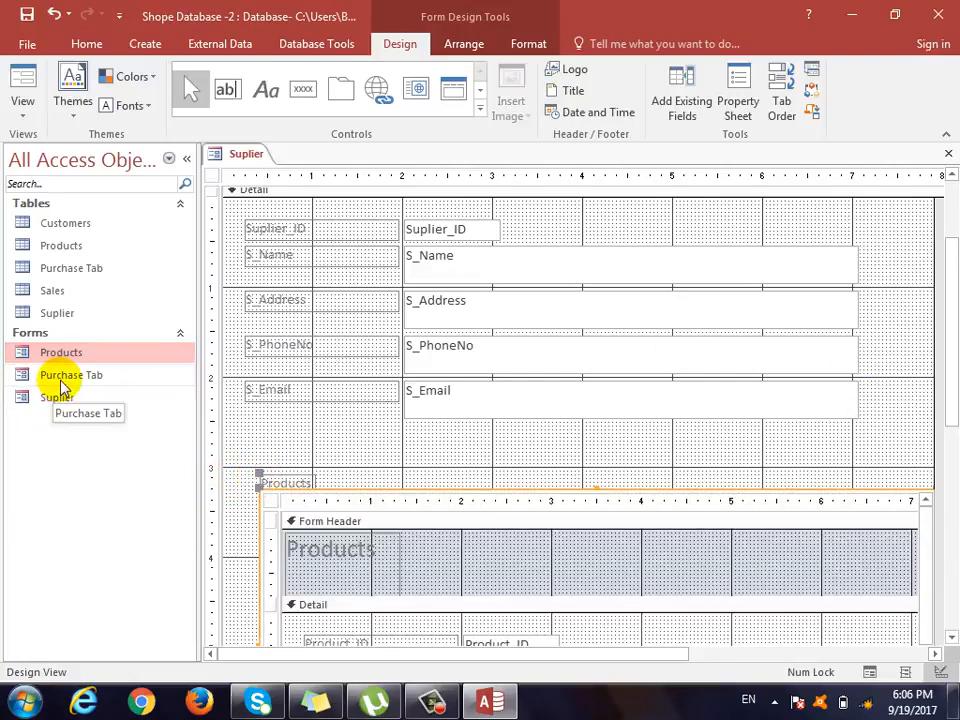
drag(61, 382, 905, 268)
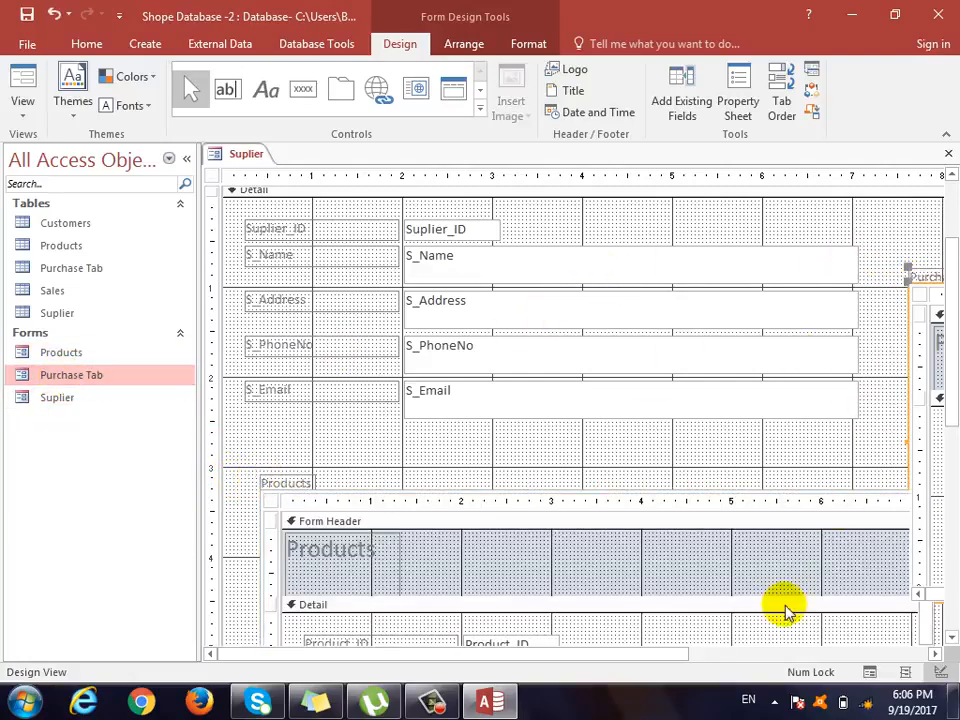
drag(636, 654, 805, 654)
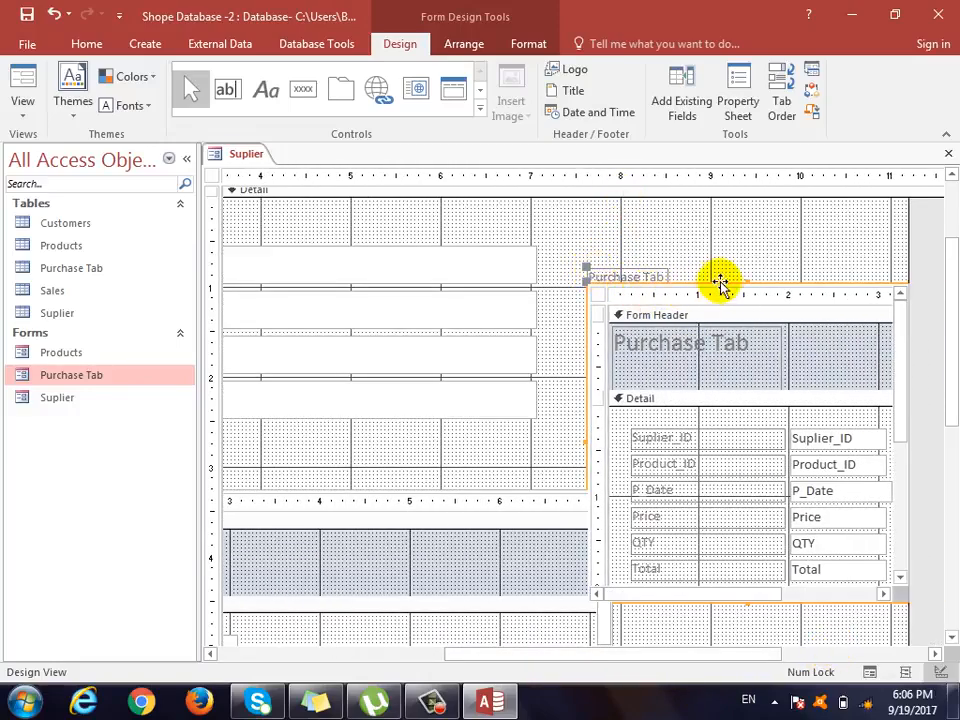
drag(718, 283, 737, 223)
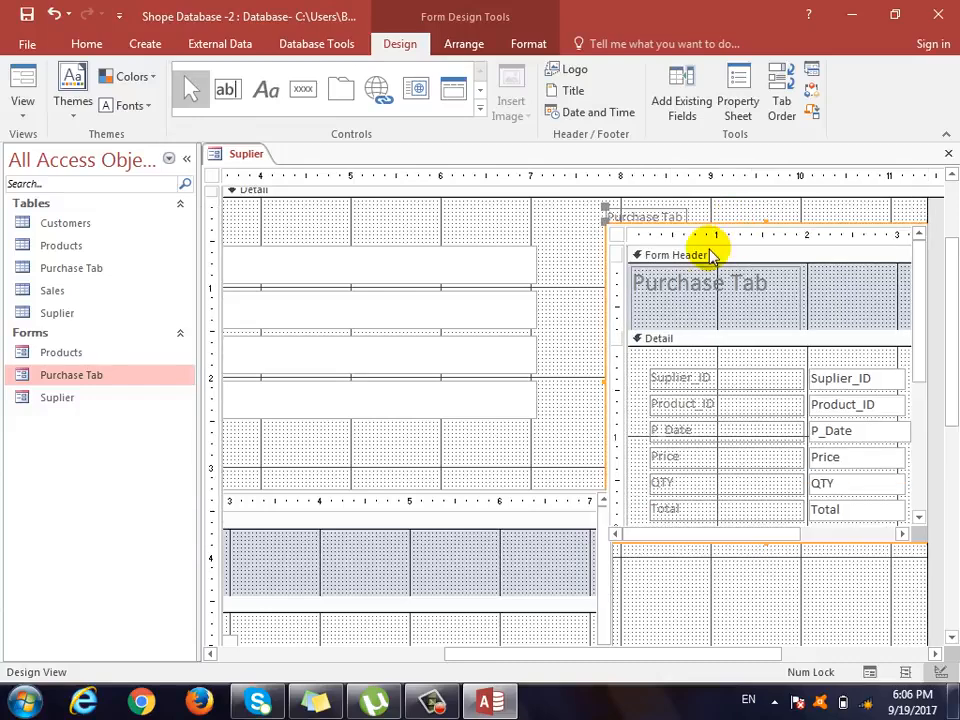
Step: Check the Suplier form with its two subforms in Form View
click(24, 115)
click(47, 146)
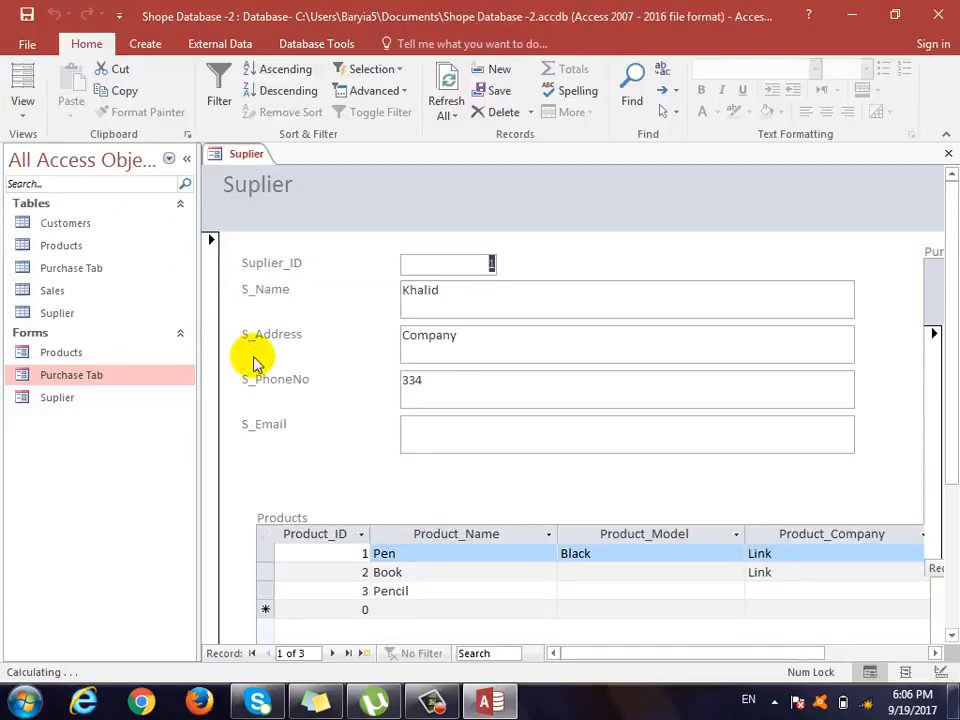
drag(555, 655, 697, 661)
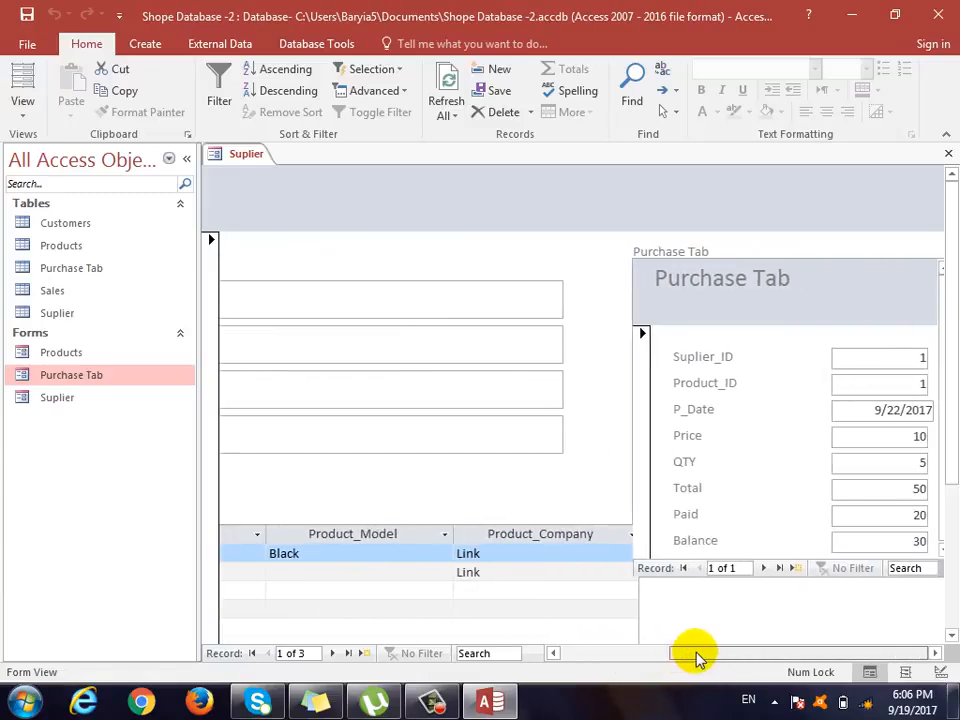
Step: Return to Design View, make the Purchase Tab subform taller to fit its Balance field, and nudge the Products subform
click(16, 118)
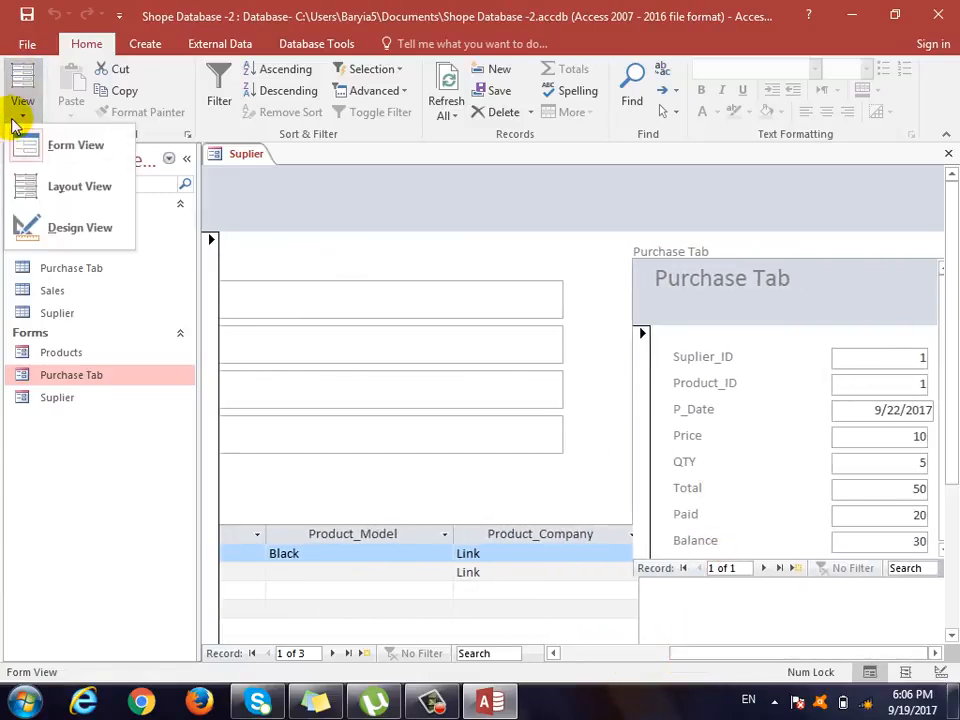
click(98, 238)
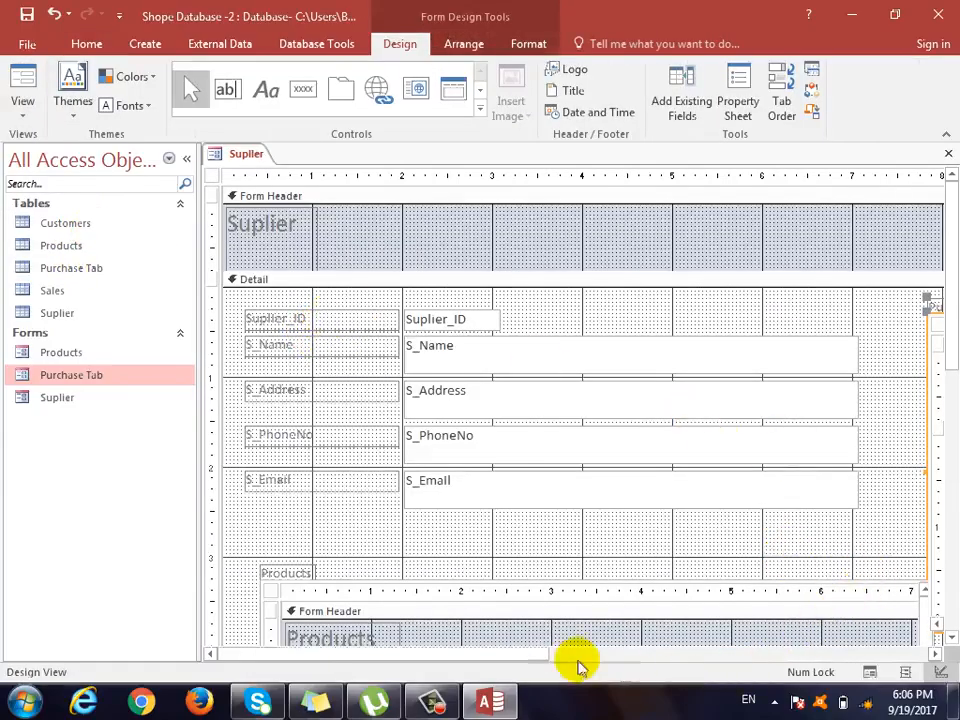
drag(480, 651, 790, 658)
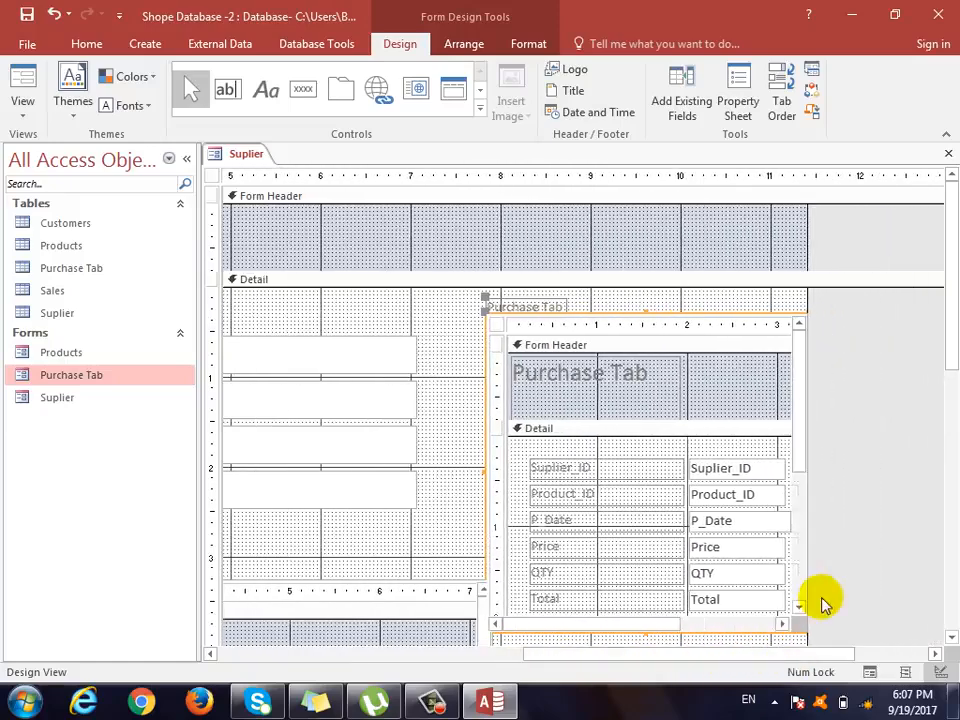
scroll(664, 560, down, 3)
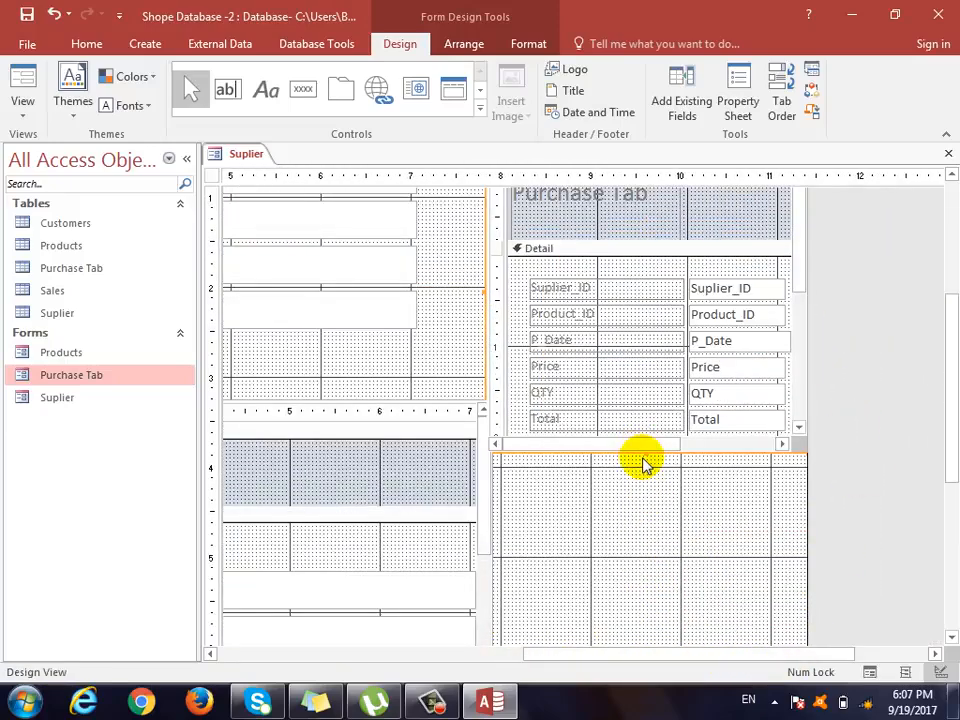
drag(645, 450, 651, 540)
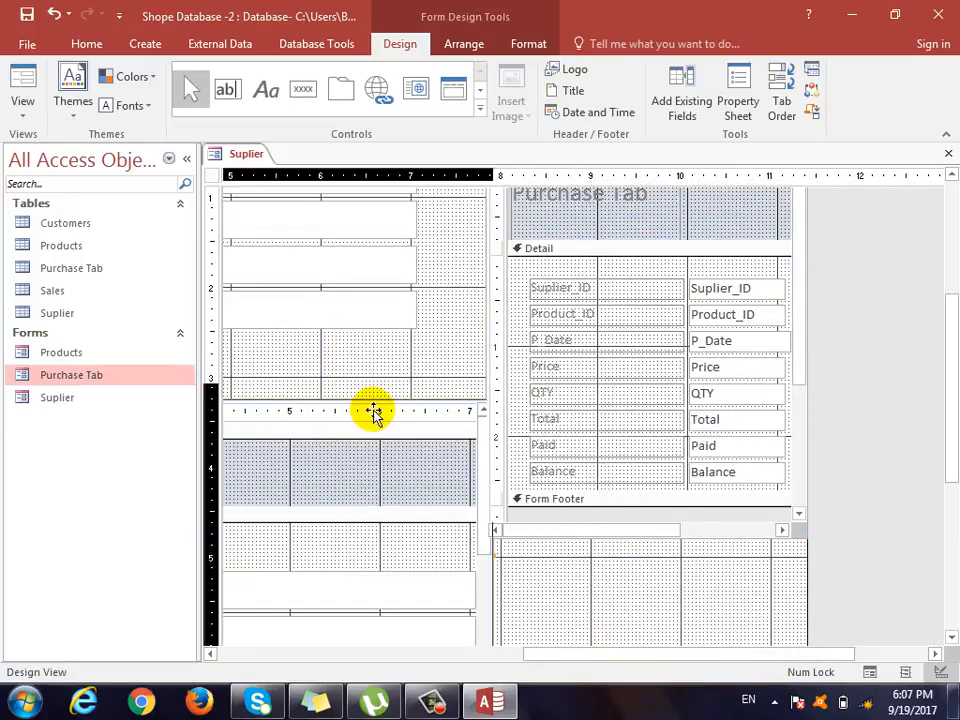
drag(372, 410, 368, 405)
Step: Review the adjusted Suplier form in Form View, examining the Products and Purchase Tab subforms
click(24, 112)
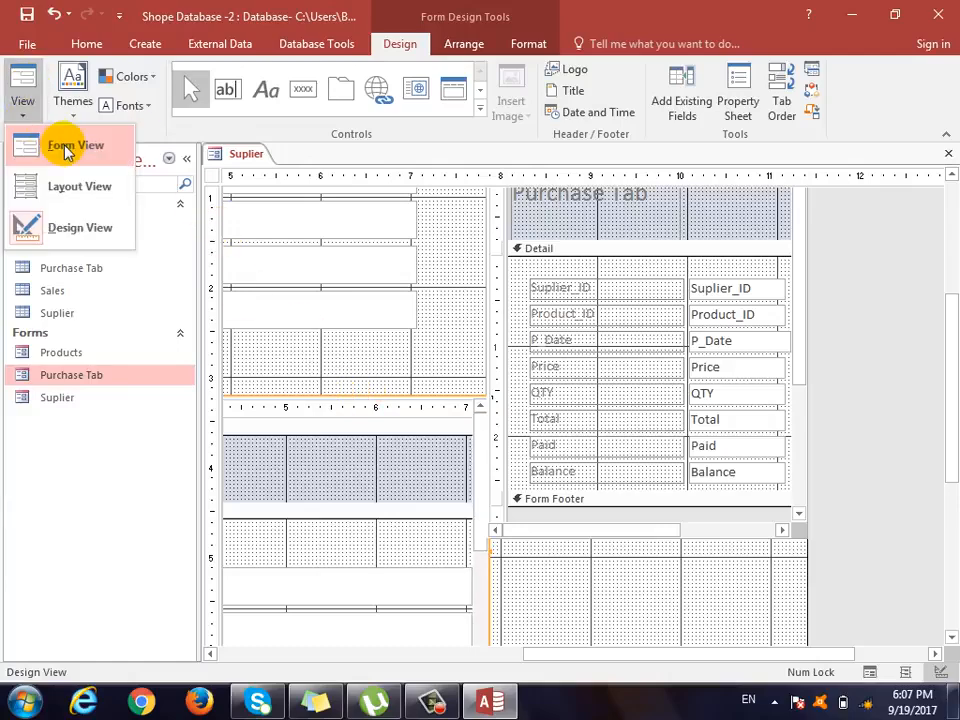
click(65, 148)
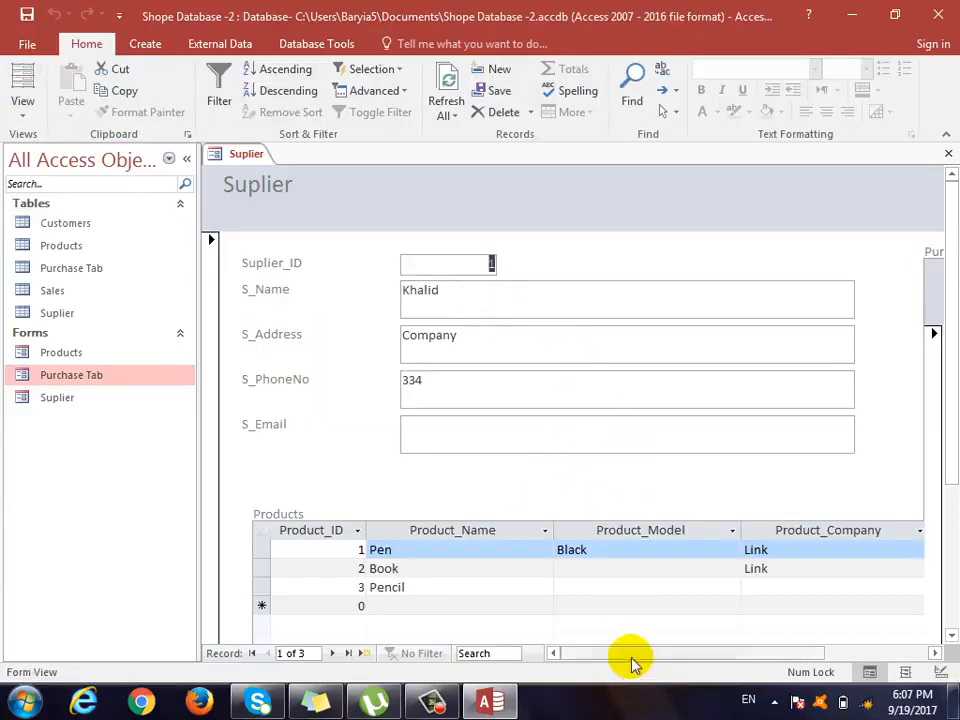
drag(650, 655, 671, 660)
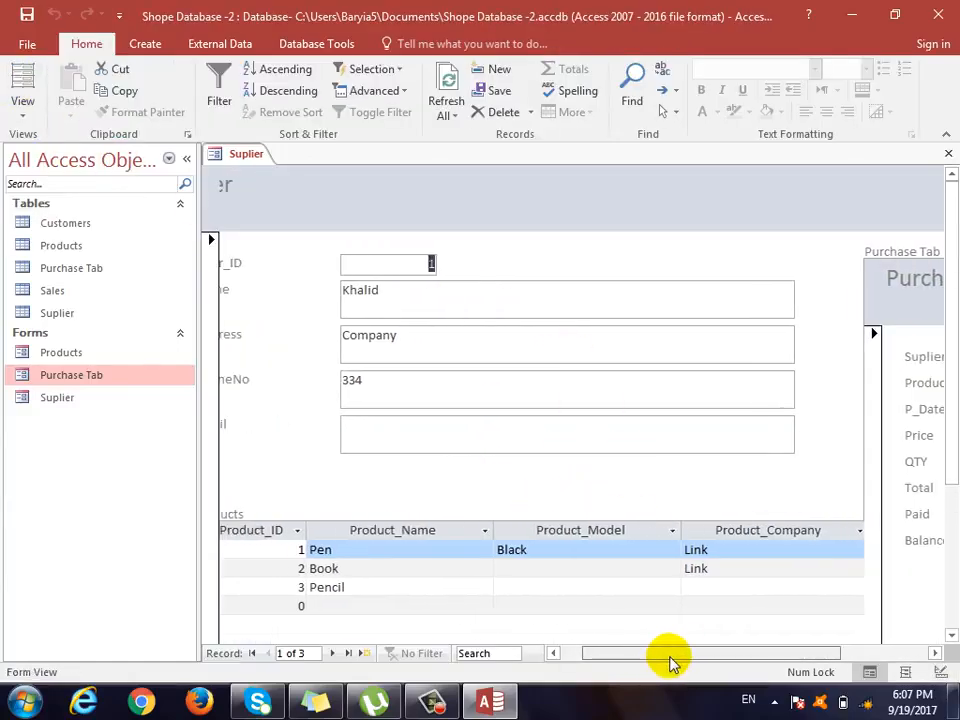
scroll(680, 533, down, 1)
scroll(664, 520, up, 1)
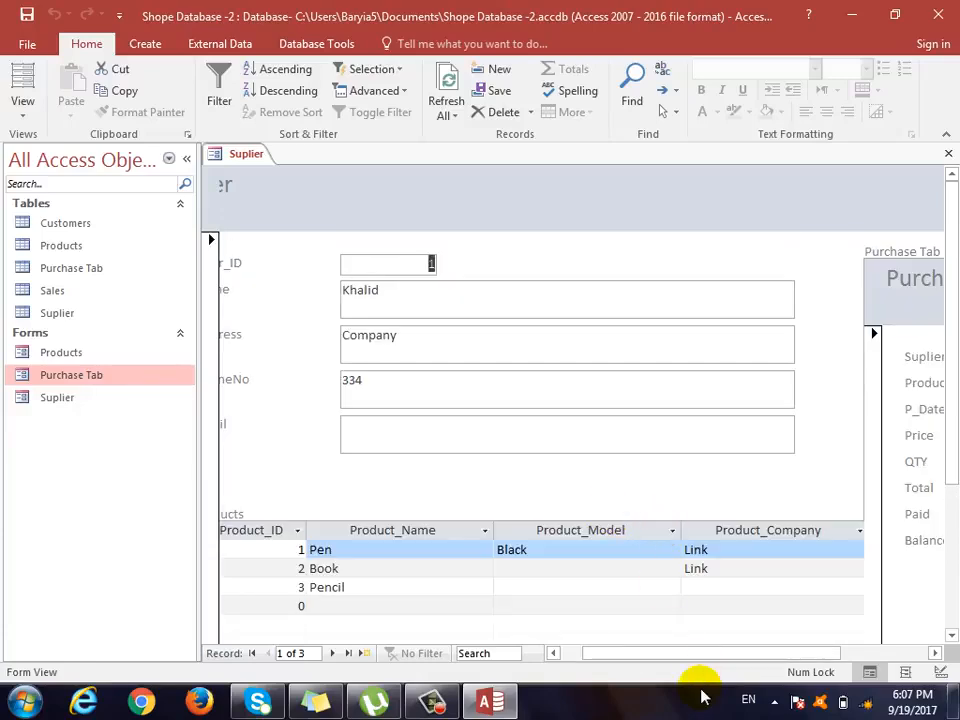
drag(698, 662, 636, 662)
scroll(671, 489, down, 1)
scroll(671, 489, up, 1)
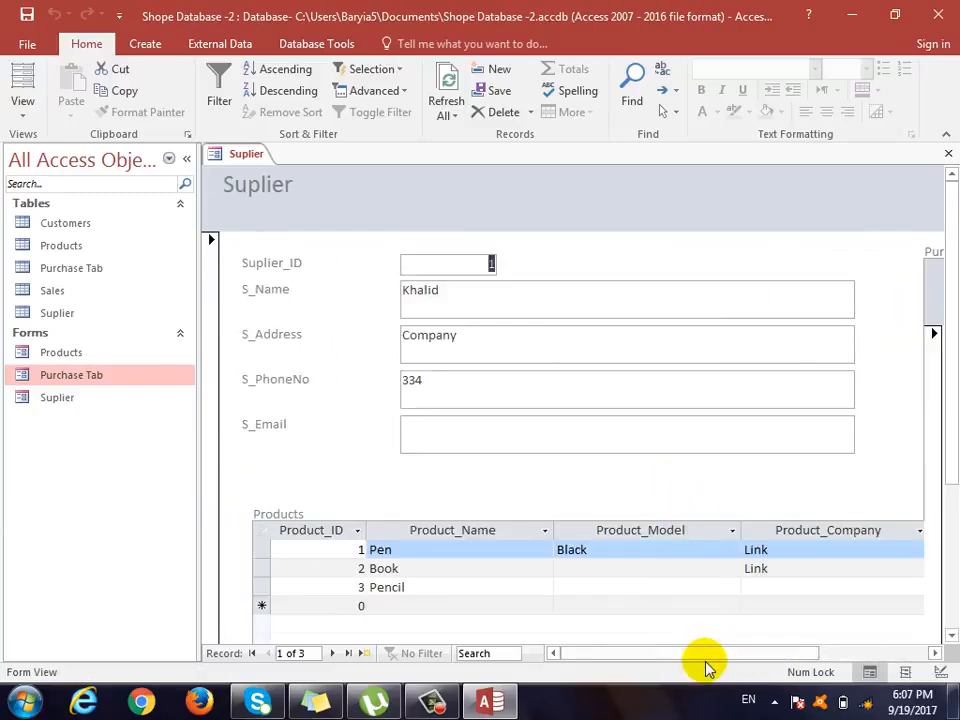
drag(712, 660, 690, 651)
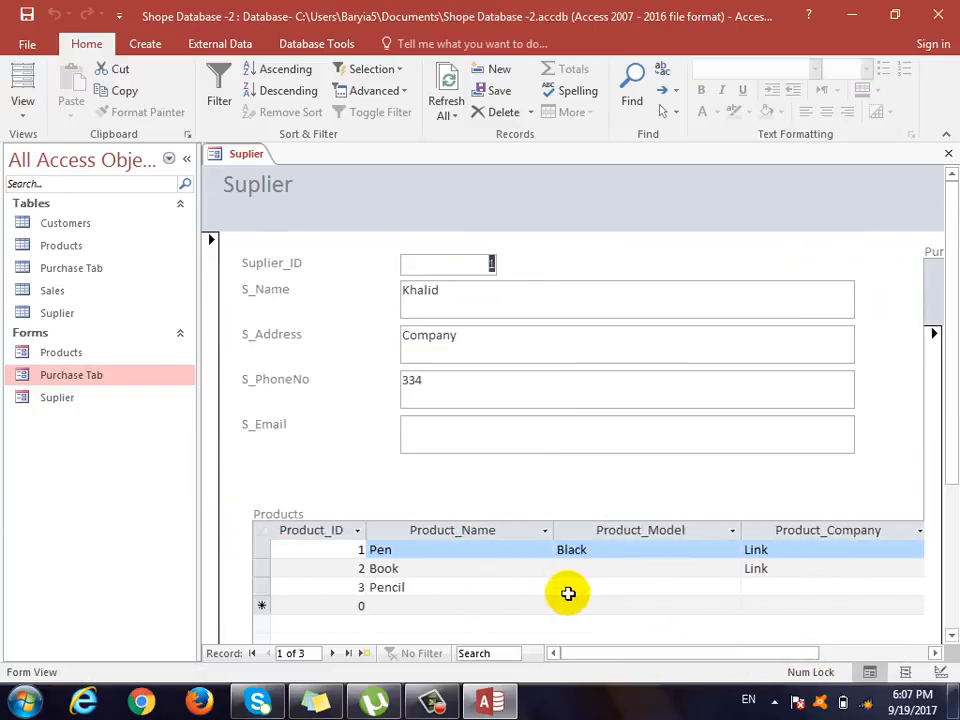
click(452, 703)
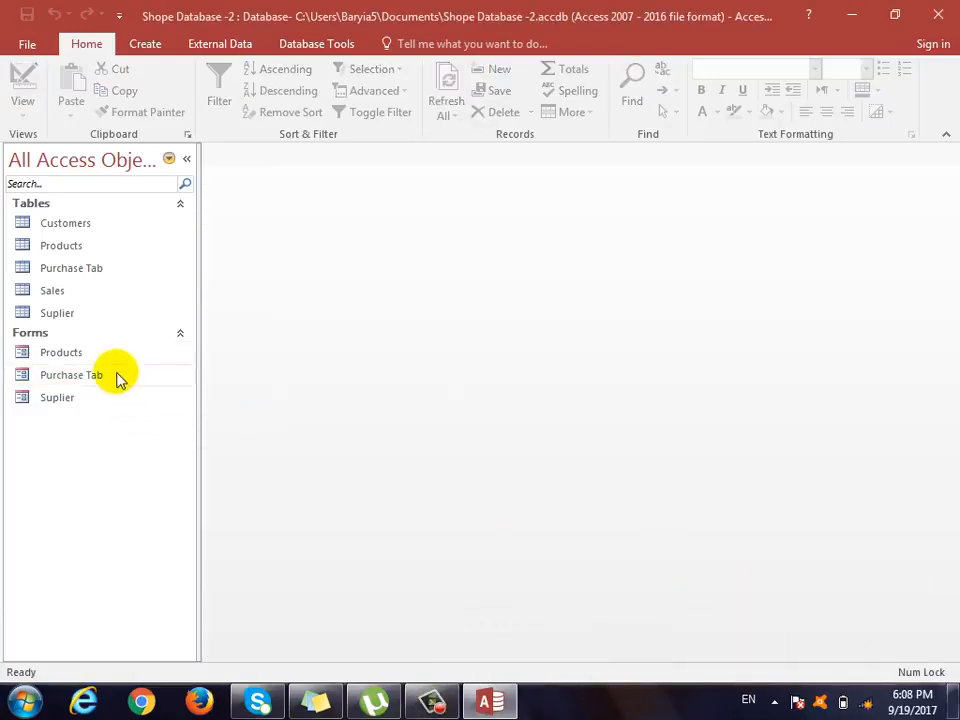
Step: Reopen the Suplier form in Design View, extend its Detail section, and embed the Products form there below the S_Email field
double_click(47, 396)
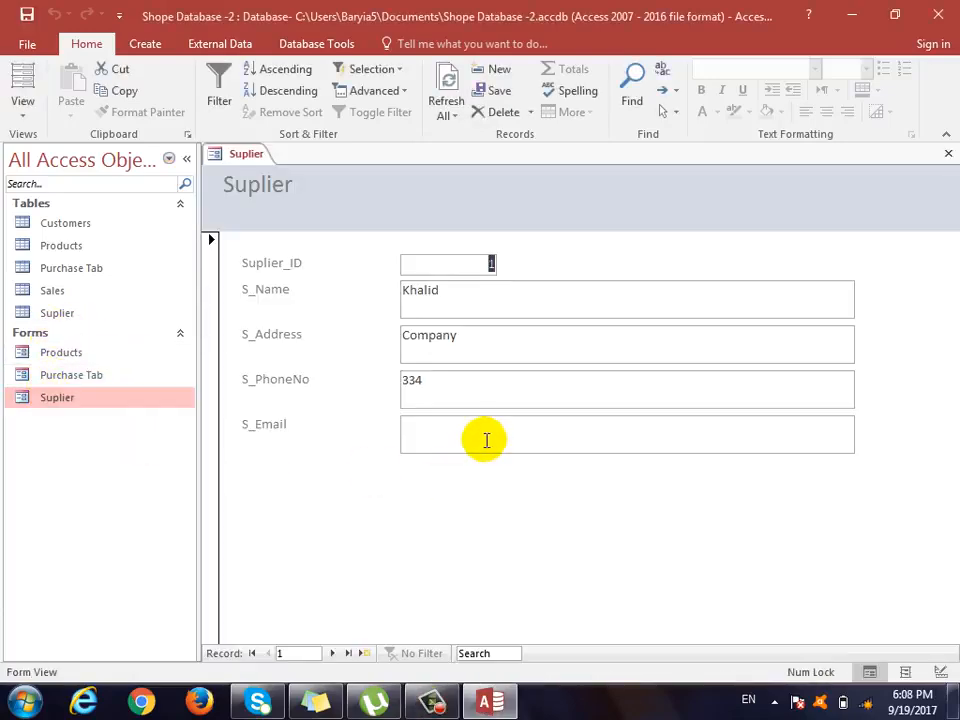
scroll(484, 441, down, 3)
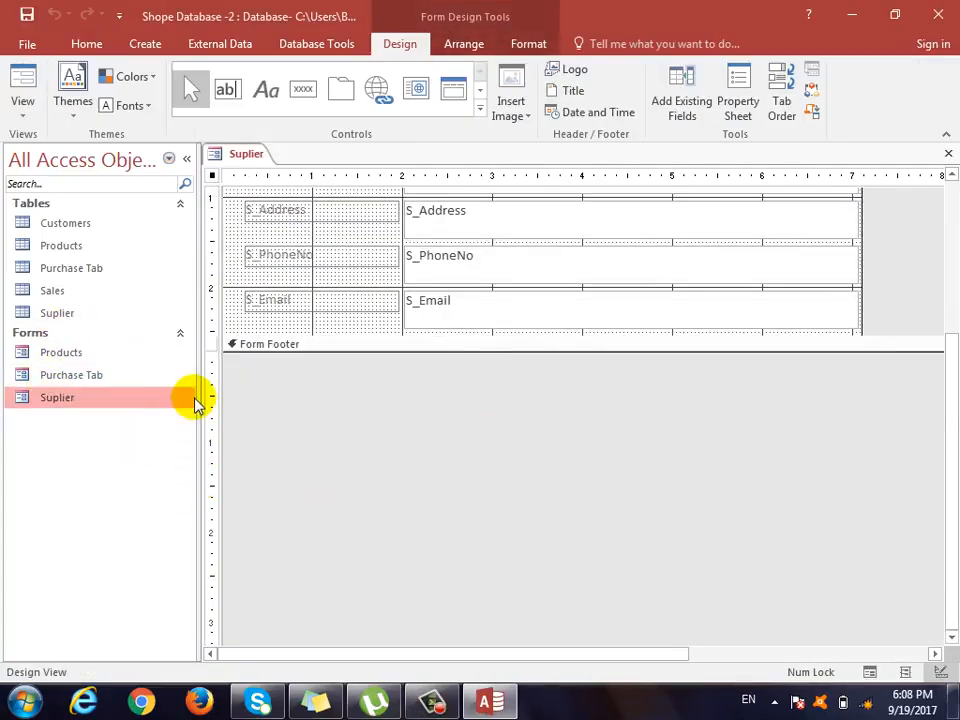
drag(62, 354, 358, 380)
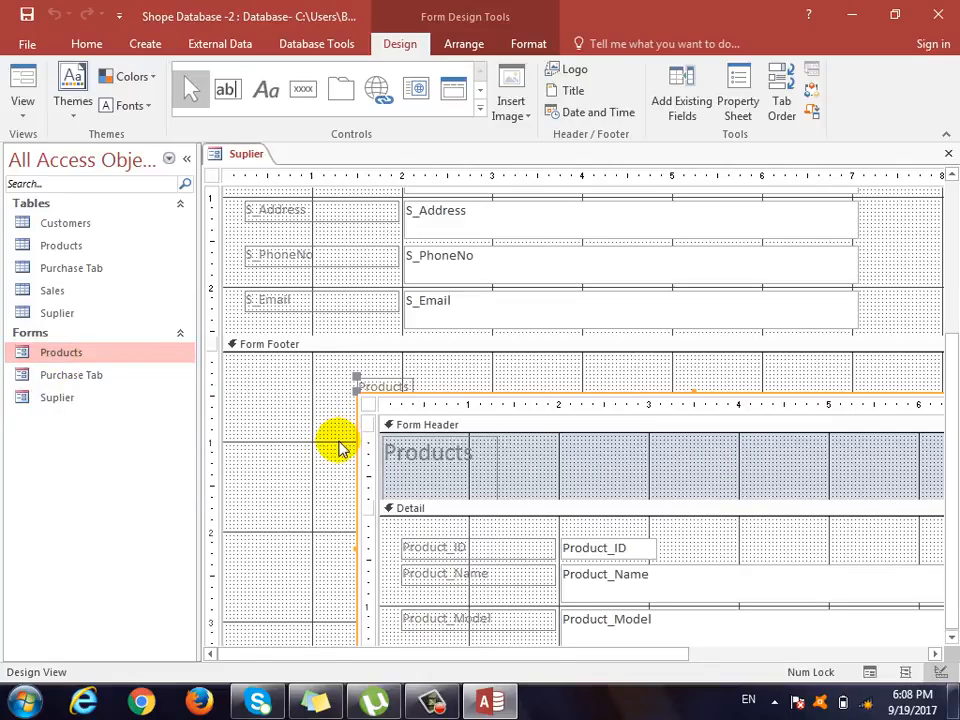
key(ctrl+z)
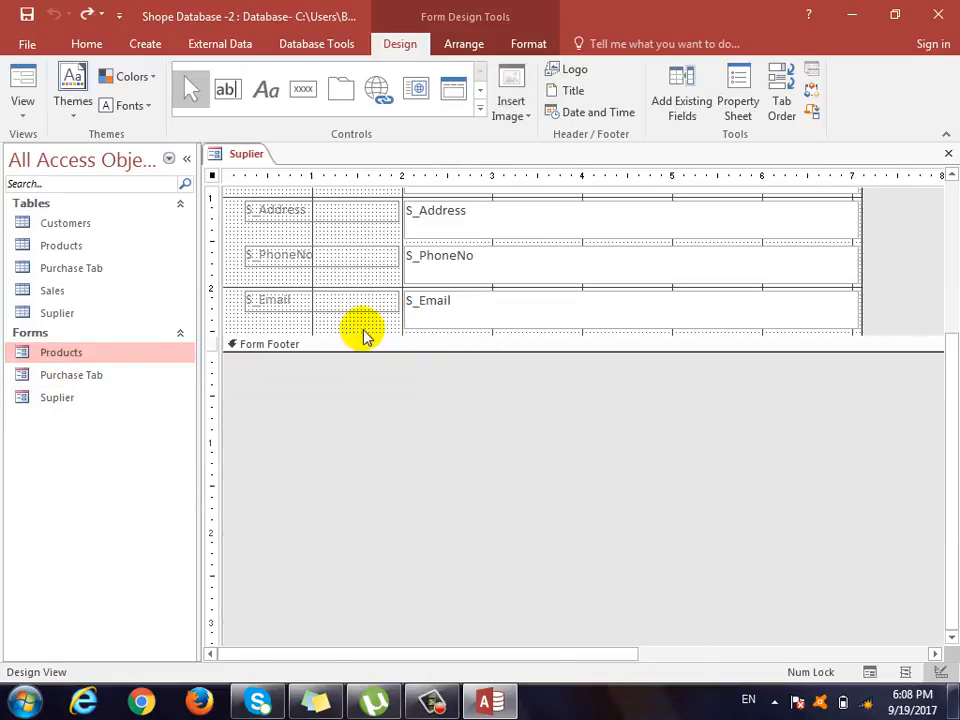
drag(355, 337, 358, 455)
drag(52, 352, 288, 427)
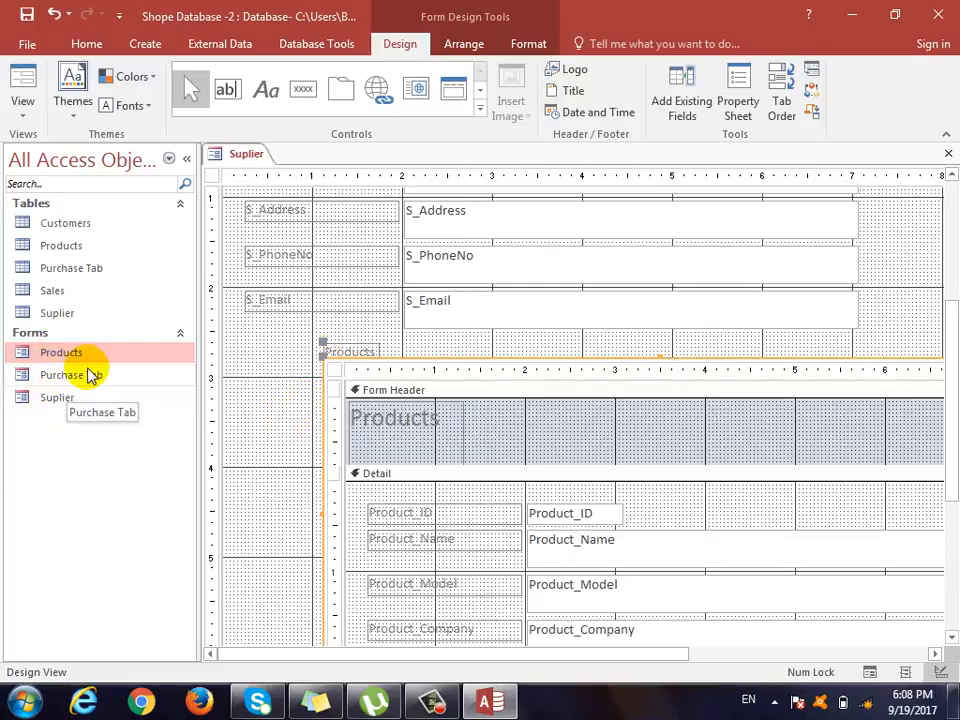
Step: Embed the Purchase Tab form beside the Suplier form's text fields and shift it up and right, with the Navigation Pane collapsed
drag(84, 374, 870, 228)
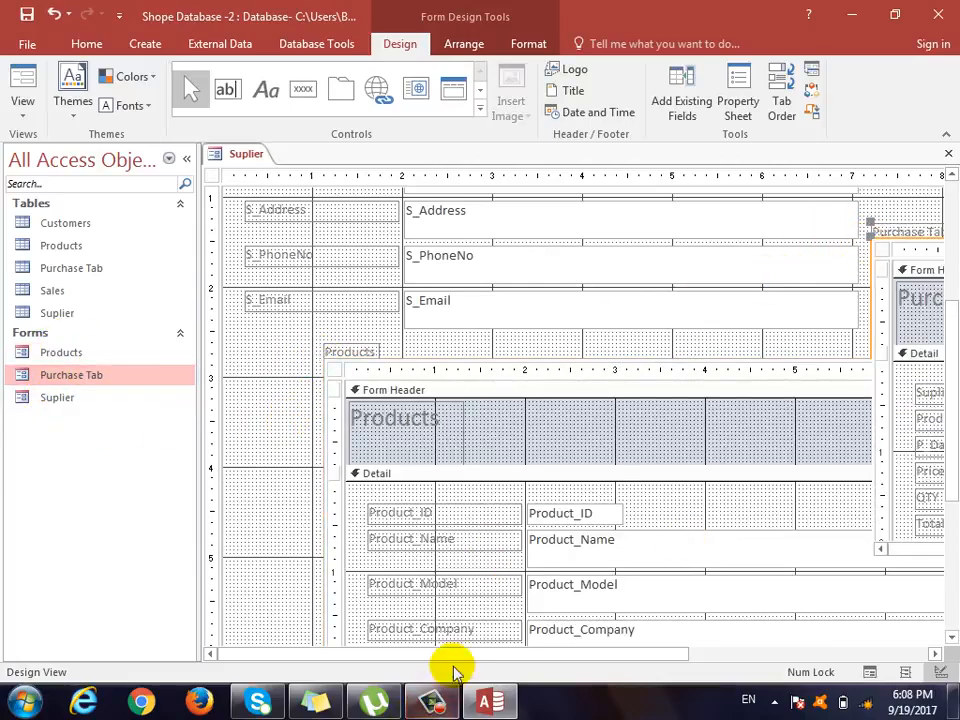
click(187, 159)
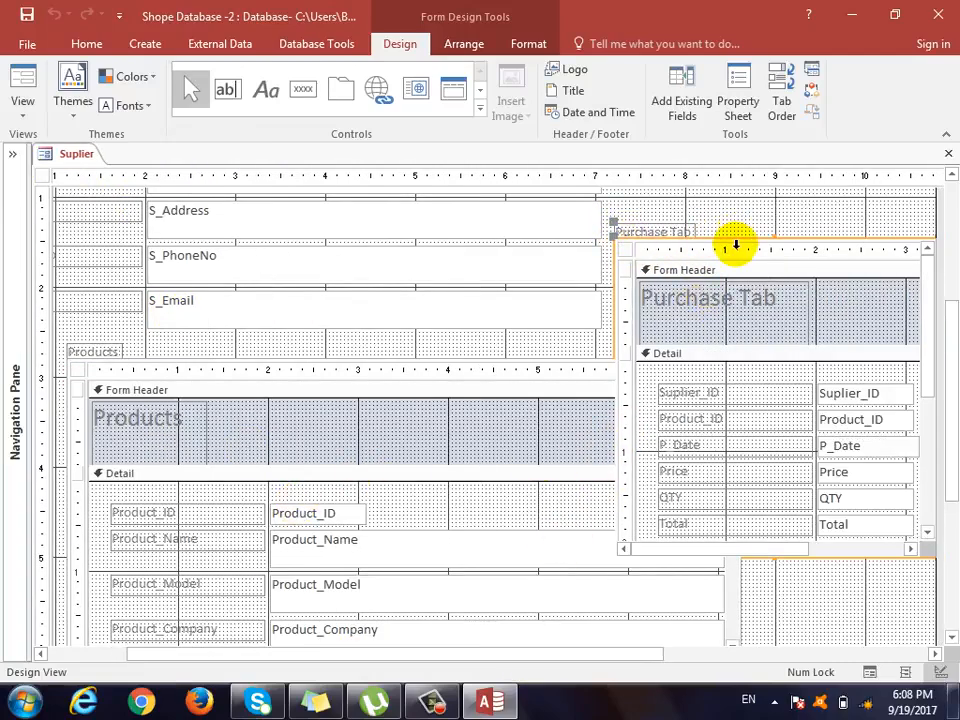
drag(736, 238, 754, 210)
scroll(690, 590, down, 3)
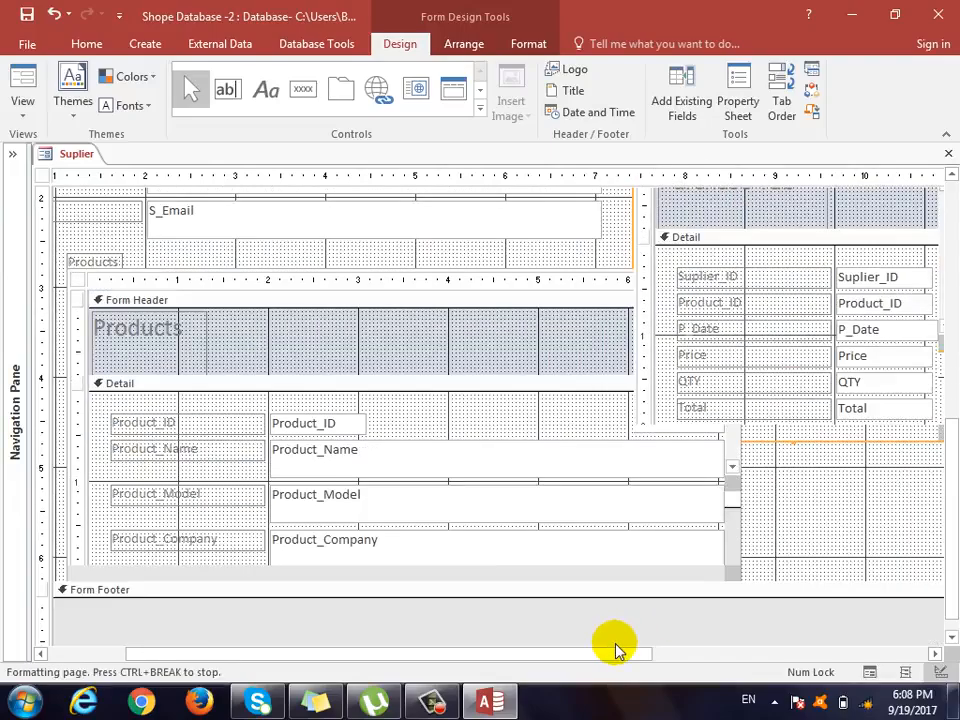
drag(612, 654, 825, 655)
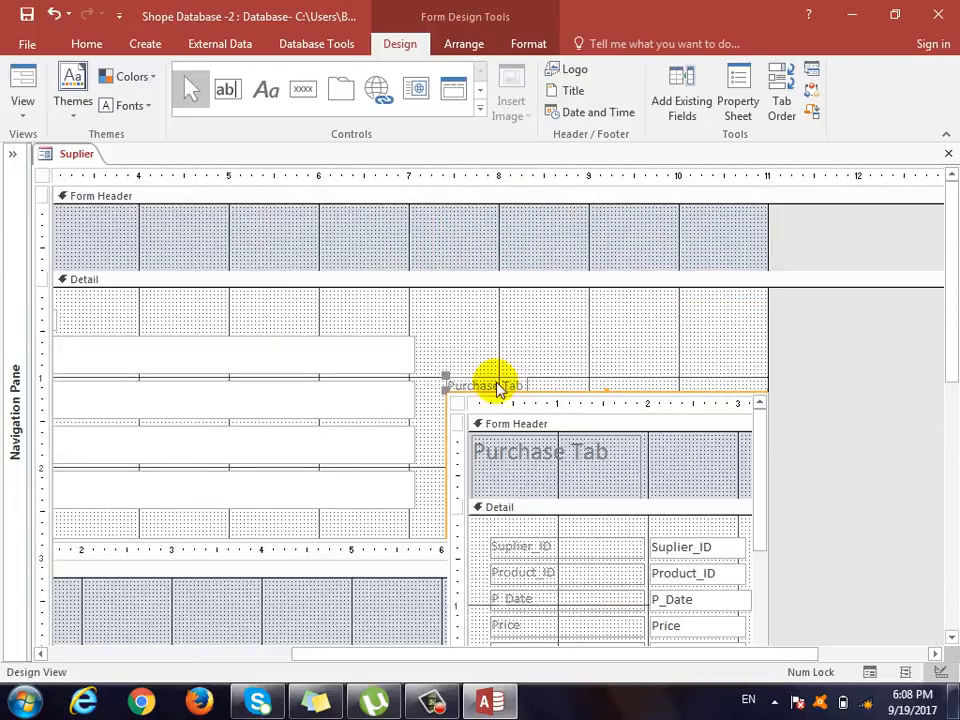
drag(493, 393, 561, 342)
Step: Make the Purchase Tab subform tall enough for its Paid and Balance fields, and nudge it farther up and right of the Products subform
scroll(638, 442, down, 2)
scroll(638, 442, down, 5)
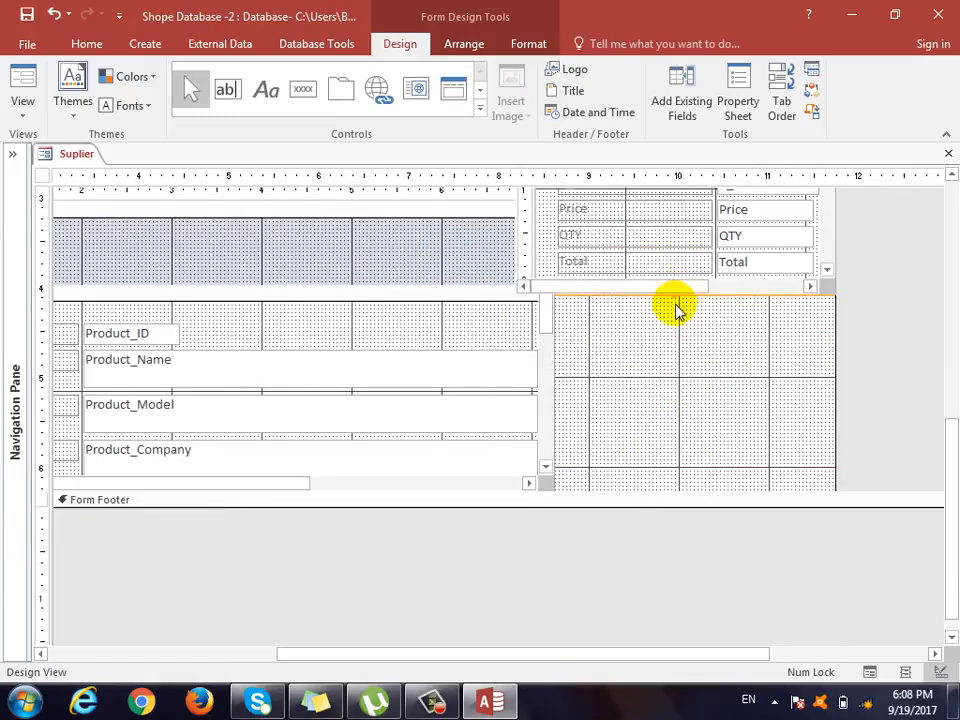
drag(675, 296, 673, 440)
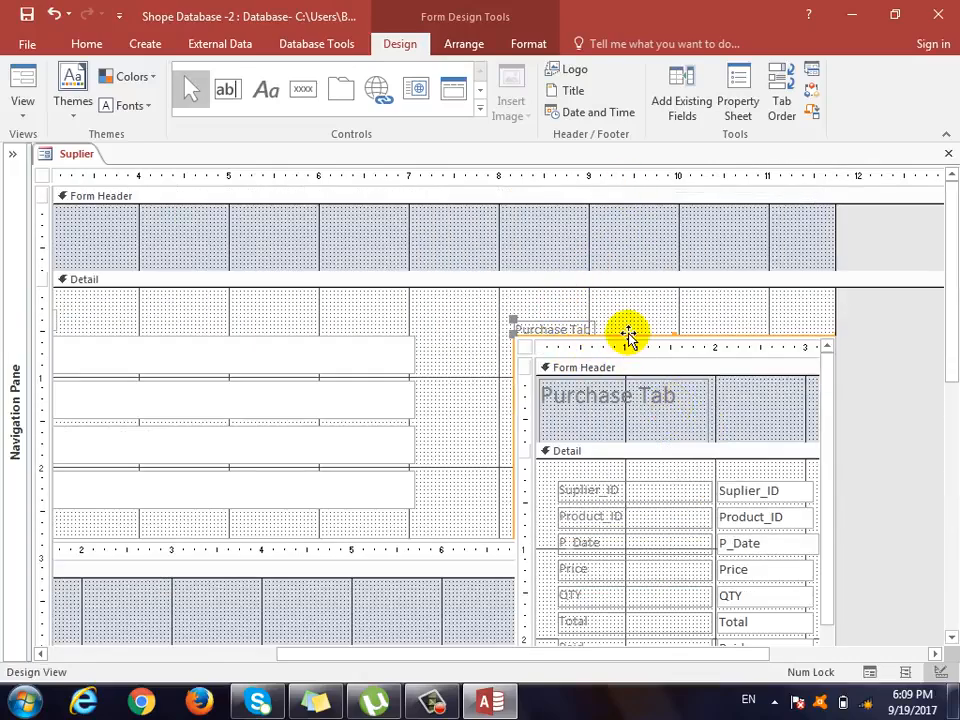
drag(628, 336, 654, 321)
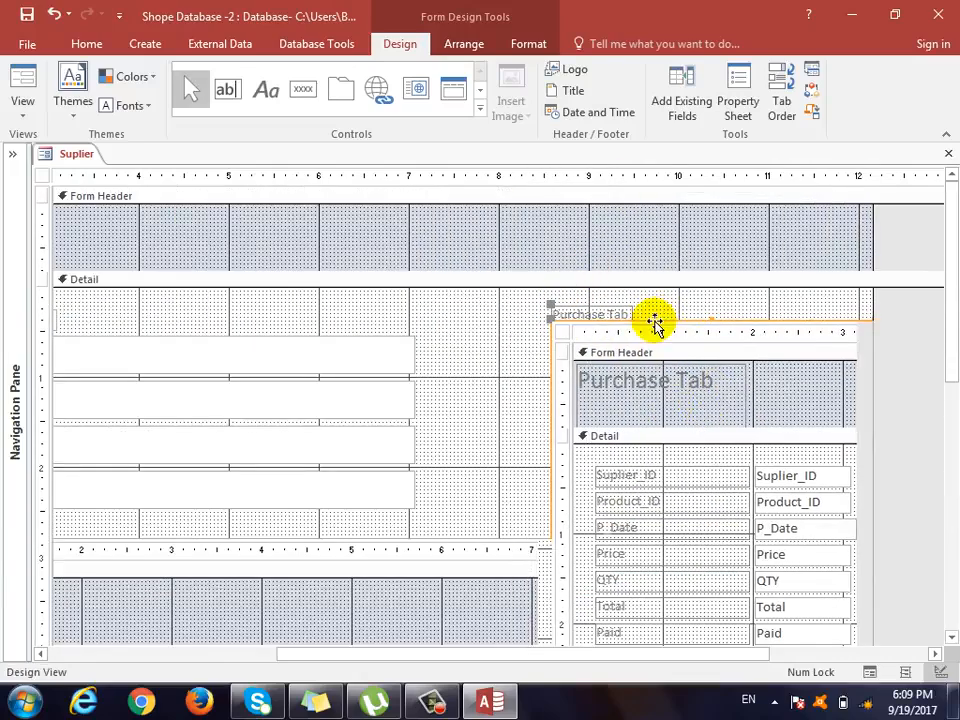
Step: Check the Suplier form in Form View, examining how the Products and Purchase Tab subforms are placed
click(23, 116)
click(86, 153)
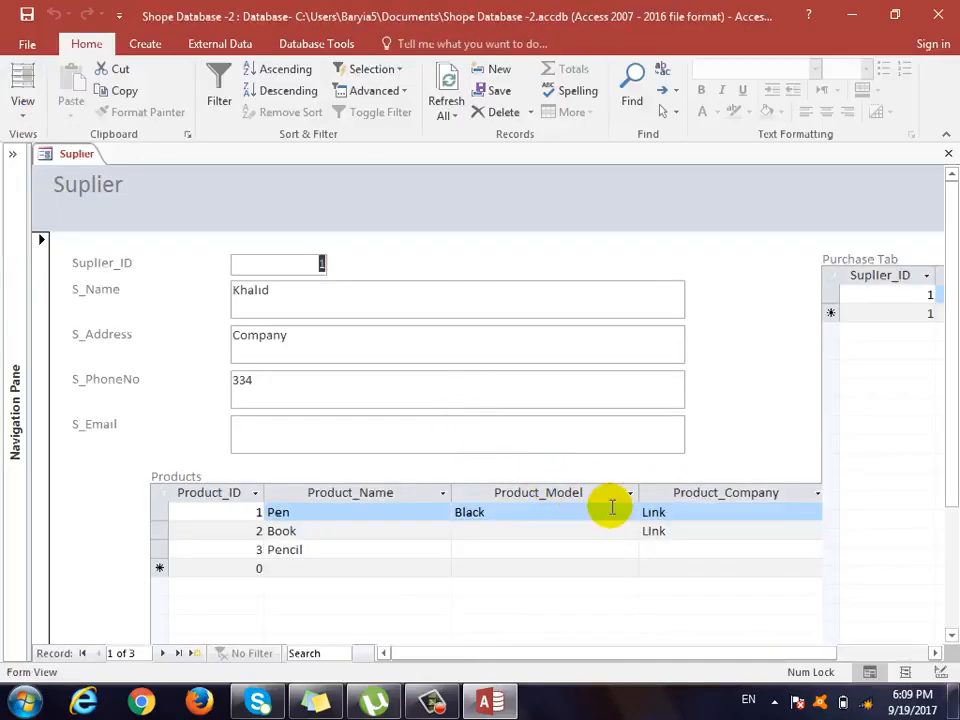
drag(441, 655, 468, 655)
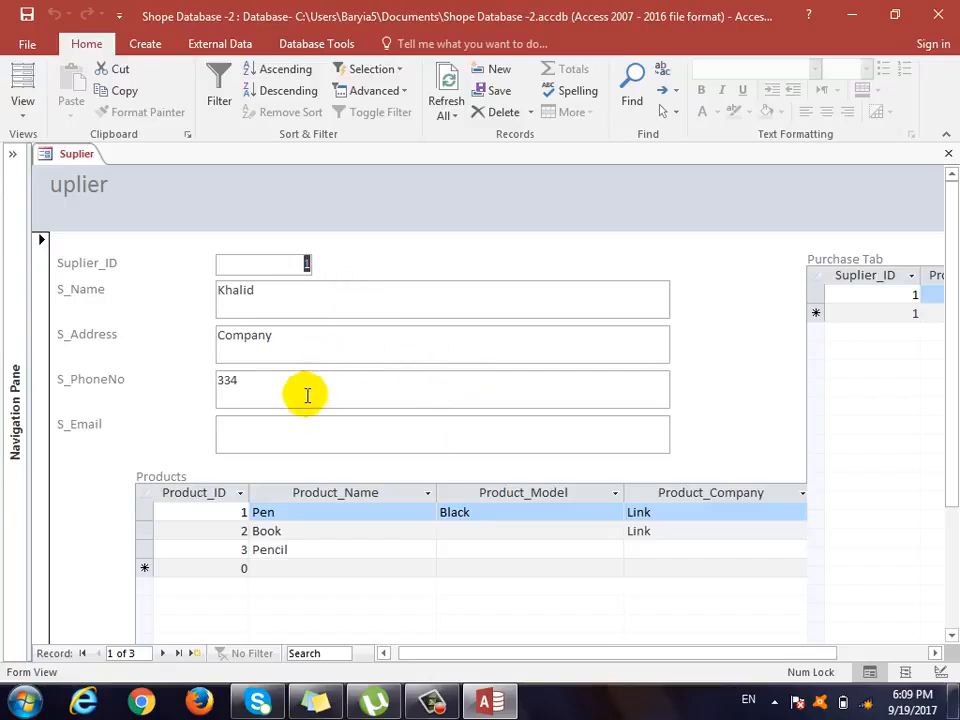
drag(467, 658, 575, 660)
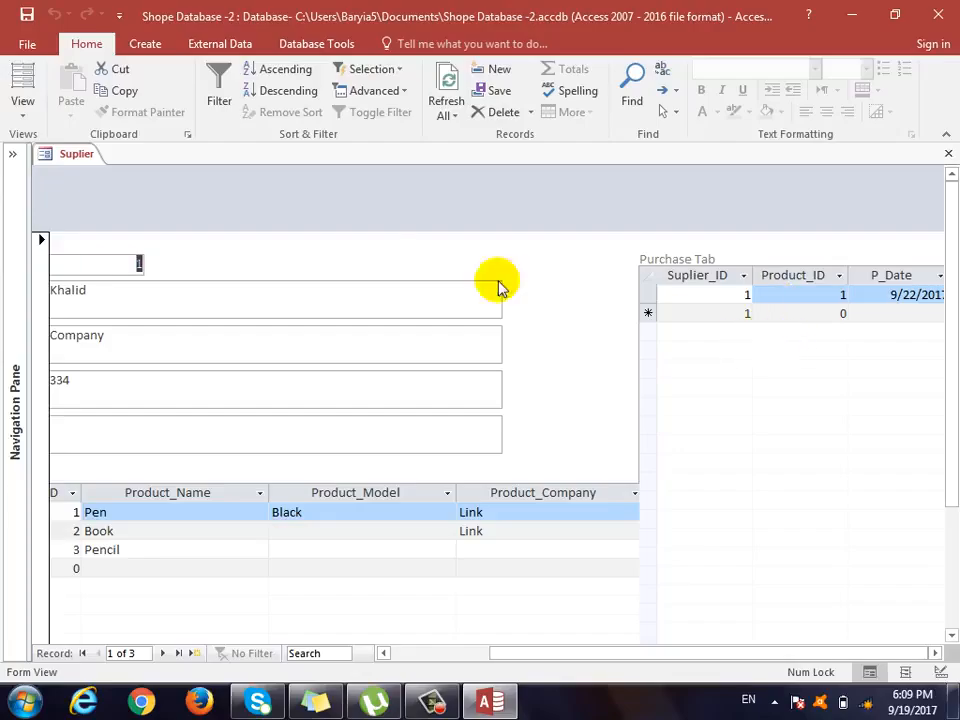
Step: Return to Design View and move the Products subform down and slightly left, leaving a gap below the S_Email field
click(22, 108)
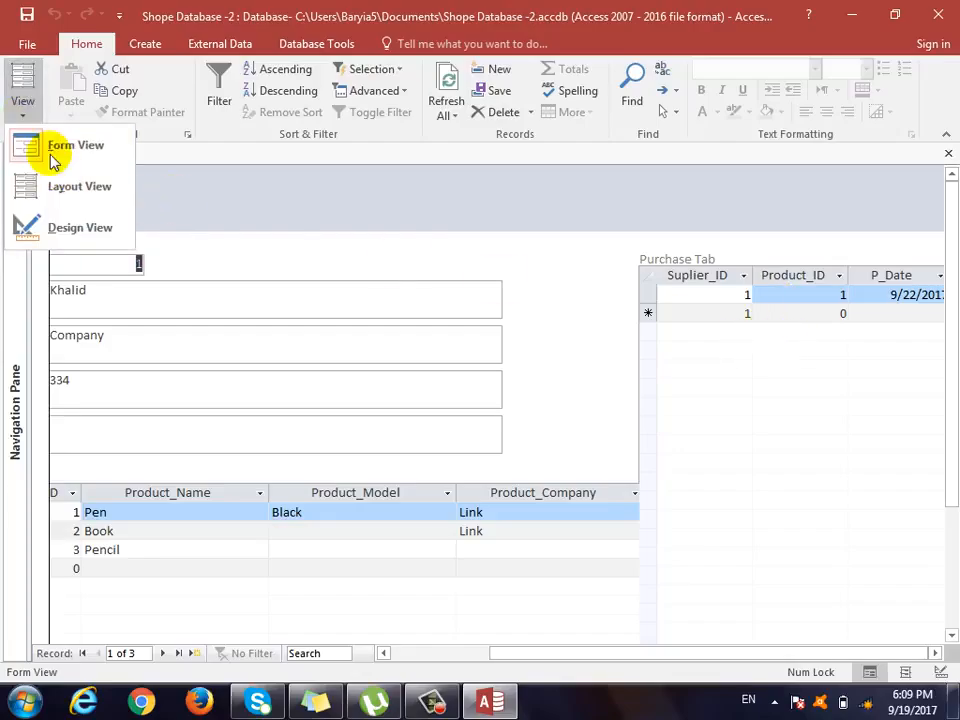
click(78, 245)
drag(514, 653, 588, 640)
scroll(588, 640, down, 3)
scroll(560, 408, up, 3)
scroll(254, 520, down, 2)
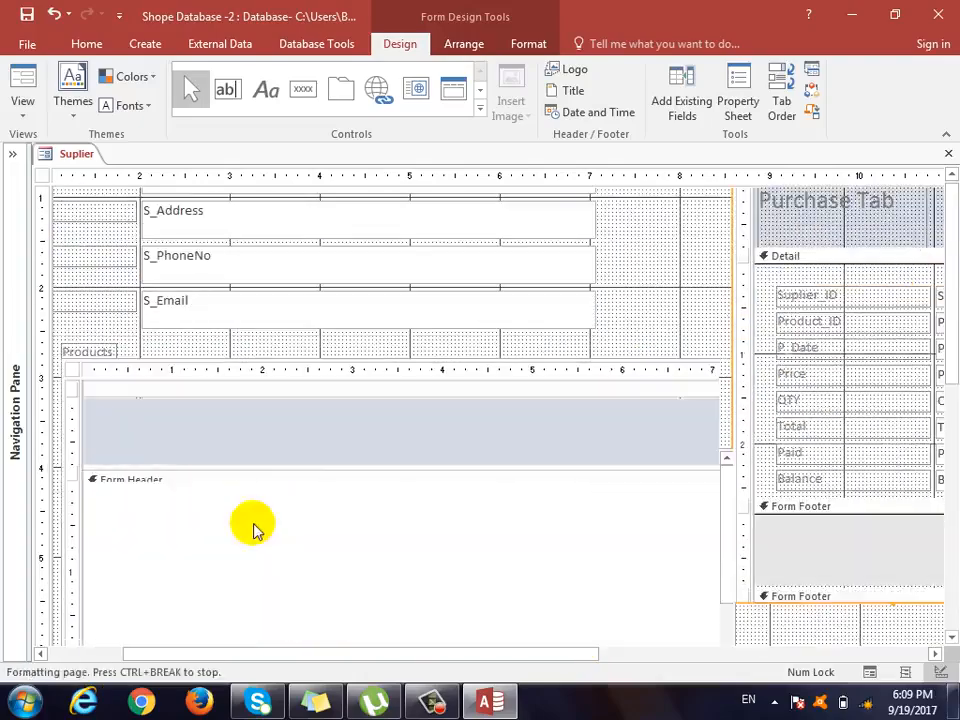
drag(227, 400, 201, 534)
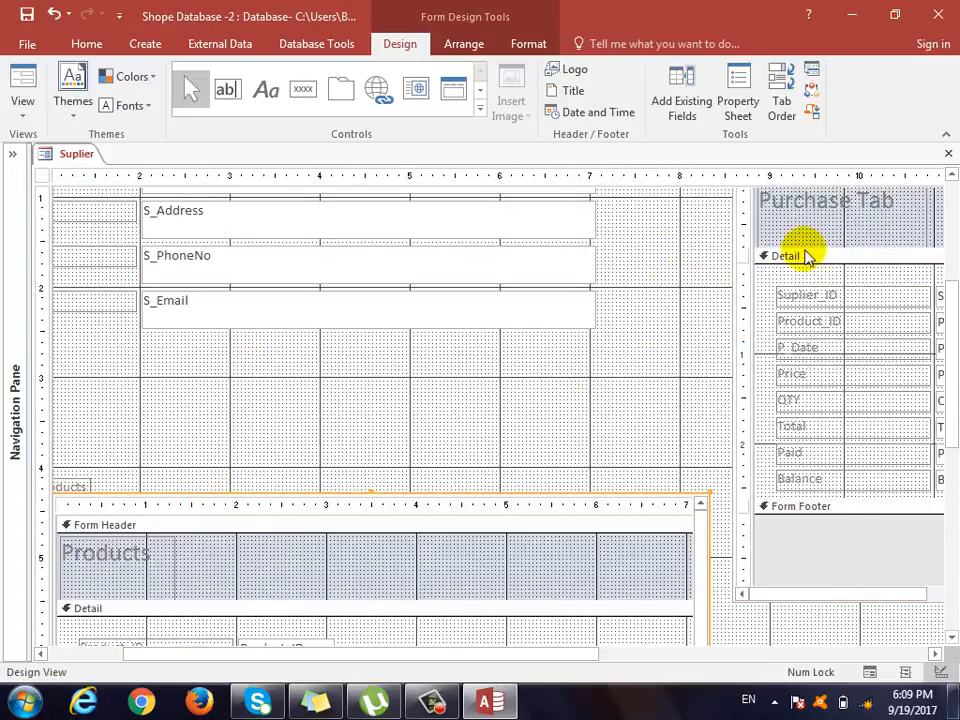
click(428, 703)
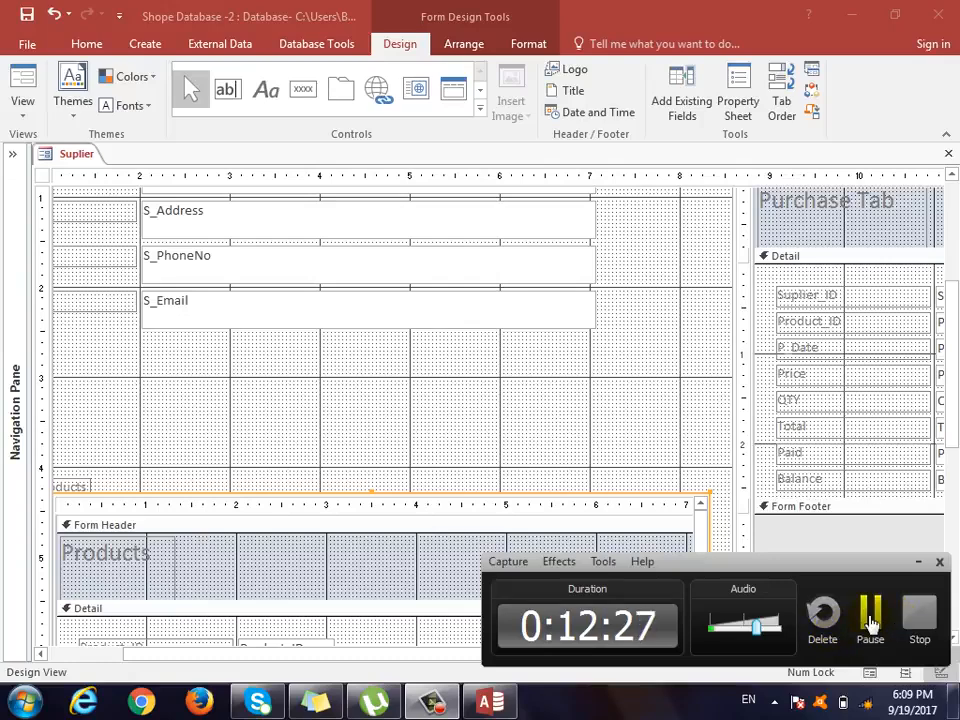
click(870, 624)
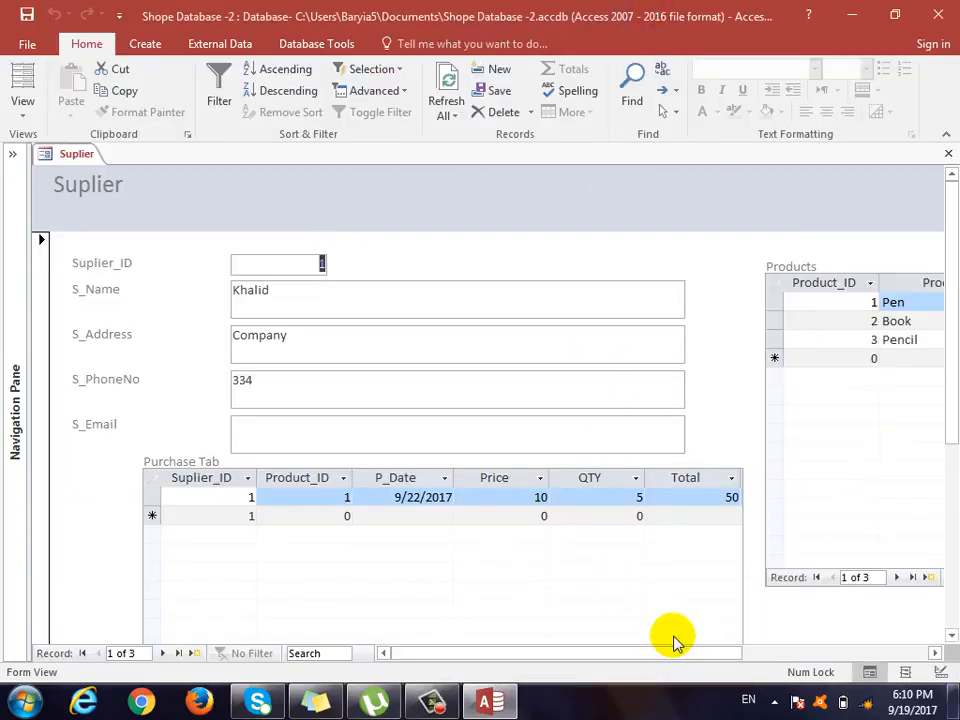
Step: Review the Suplier form, matching the Product_ID in Purchase Tab with the Products subform, and advance to the second supplier record
scroll(674, 638, down, 1)
scroll(694, 670, up, 1)
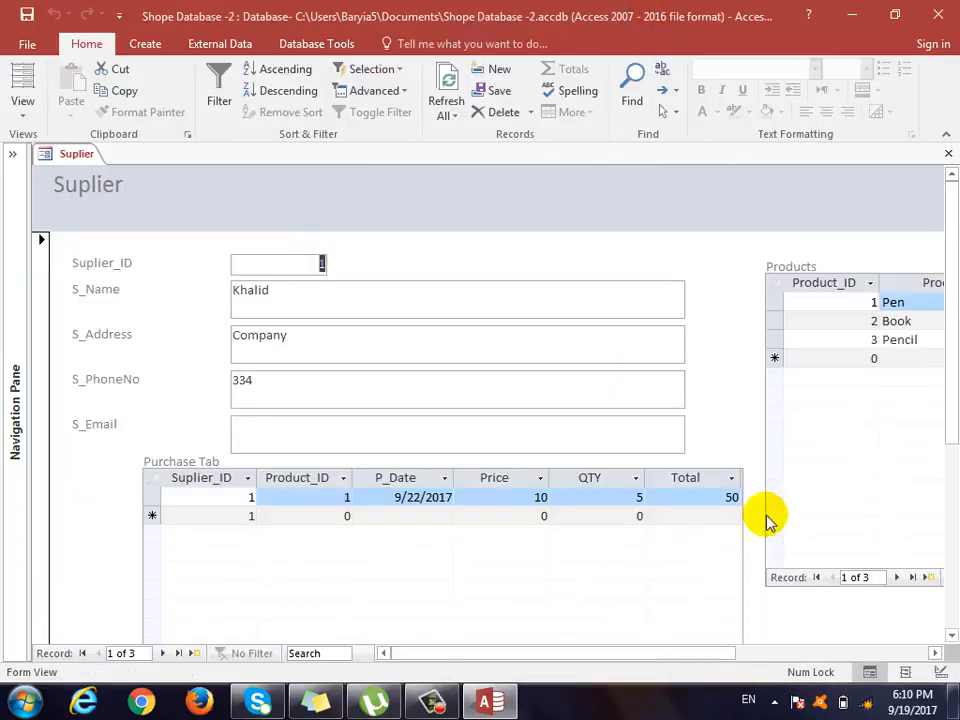
drag(703, 658, 733, 660)
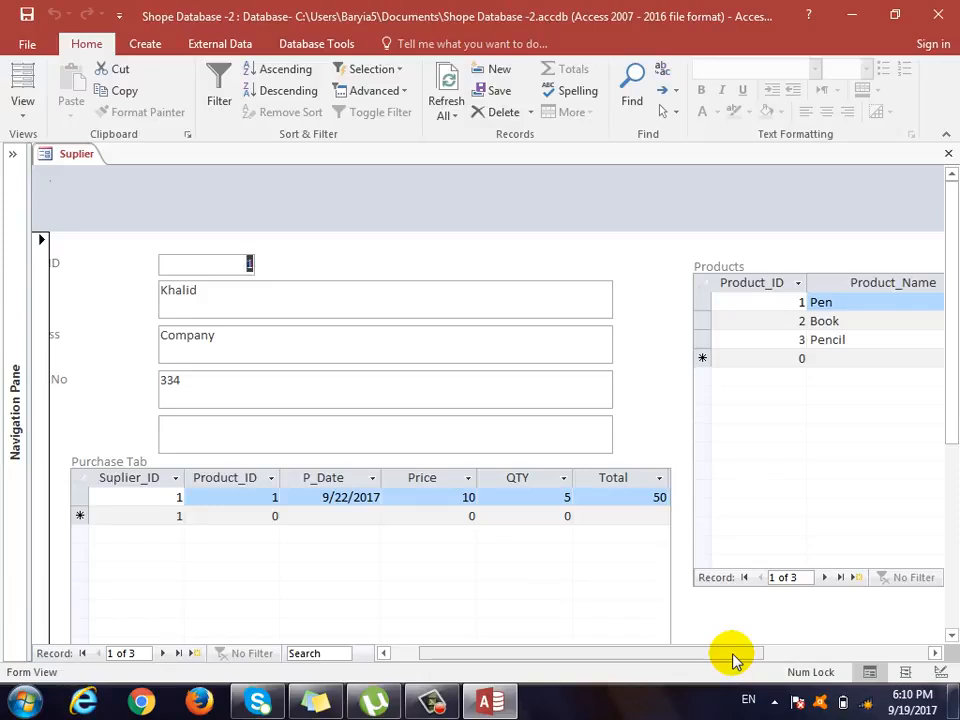
drag(508, 654, 480, 657)
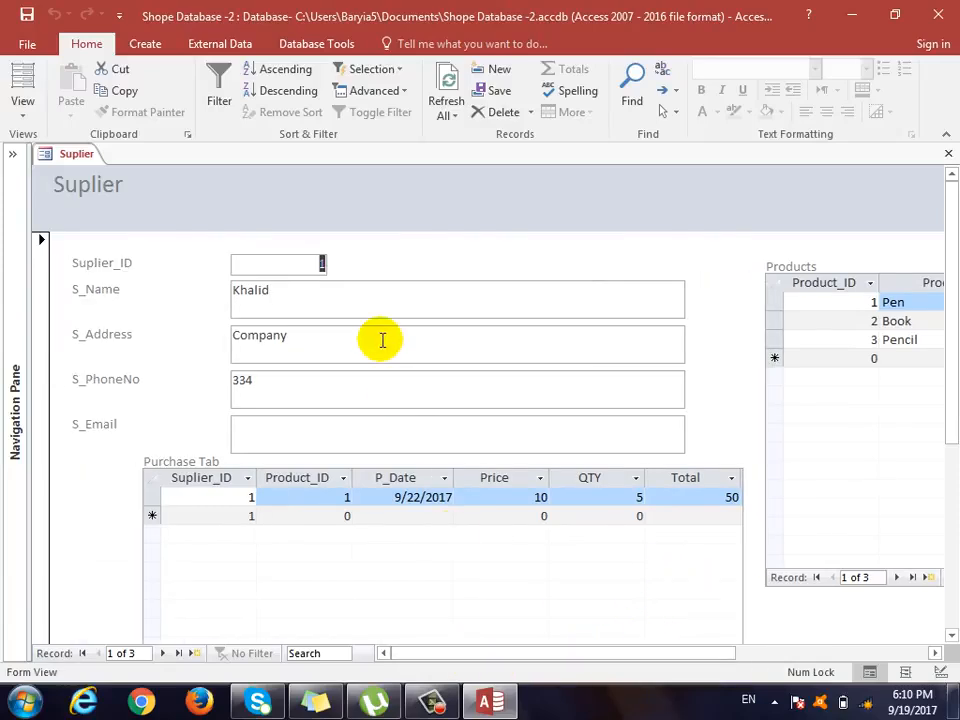
click(313, 497)
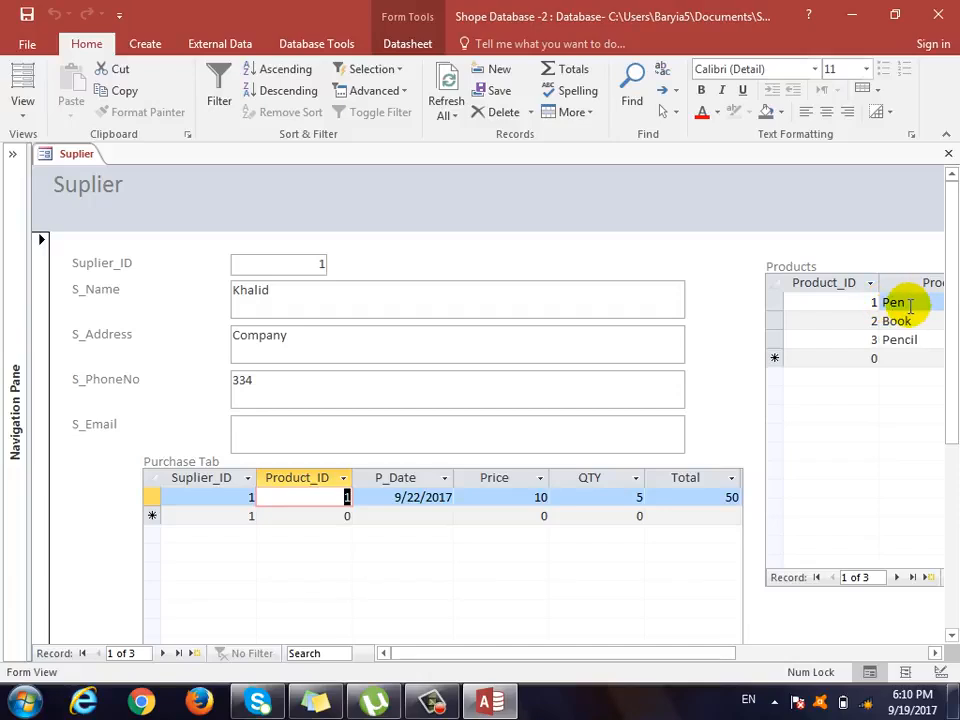
click(160, 654)
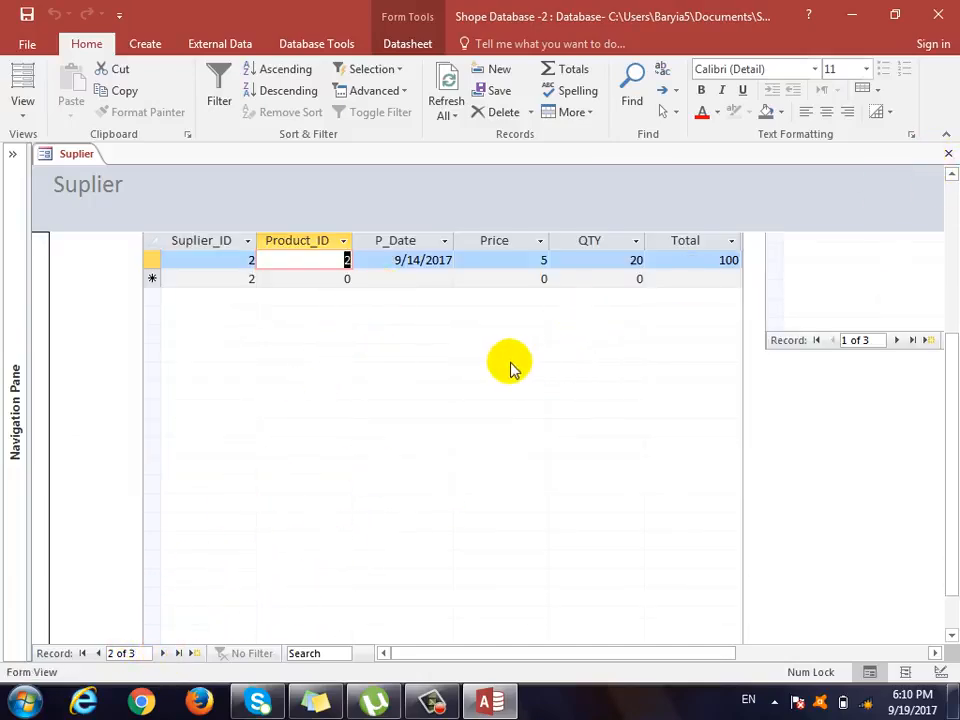
Step: Close the Suplier form saving its design changes, restore the Navigation Pane, and reopen the form from it
click(949, 153)
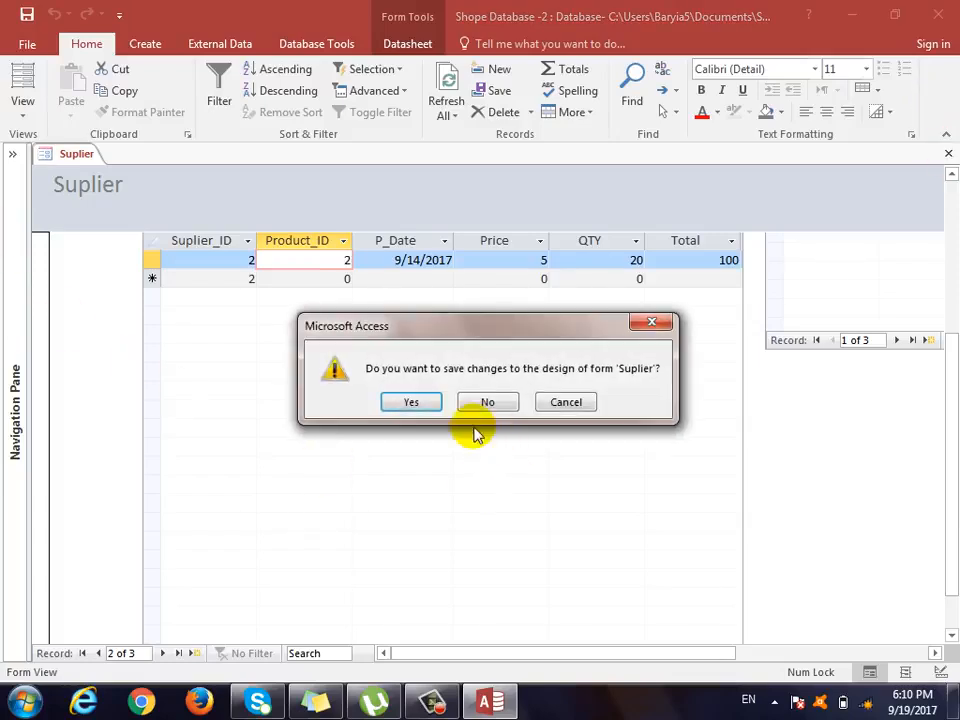
click(414, 401)
click(12, 150)
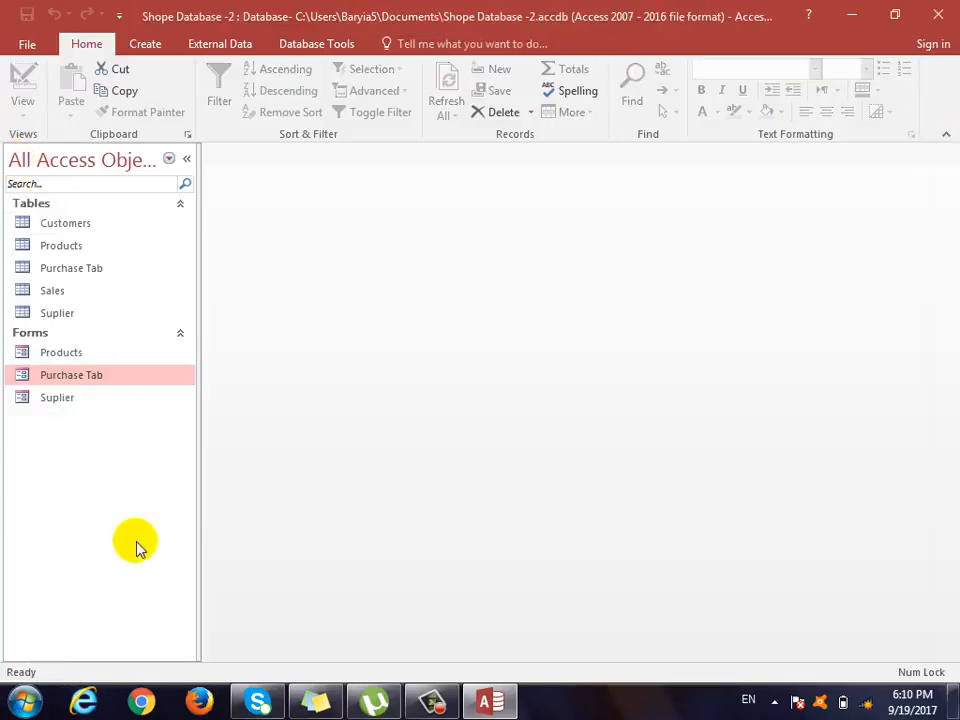
double_click(60, 399)
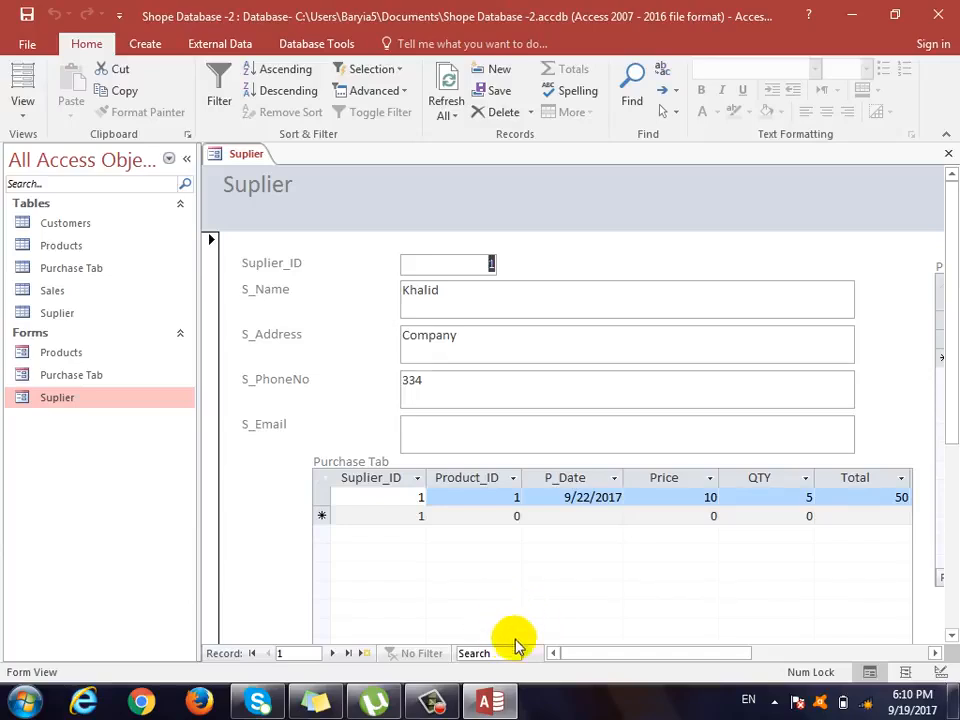
Step: Compare the Purchase Tab product IDs of the first two supplier records with the entries in the Products subform
drag(673, 652, 681, 654)
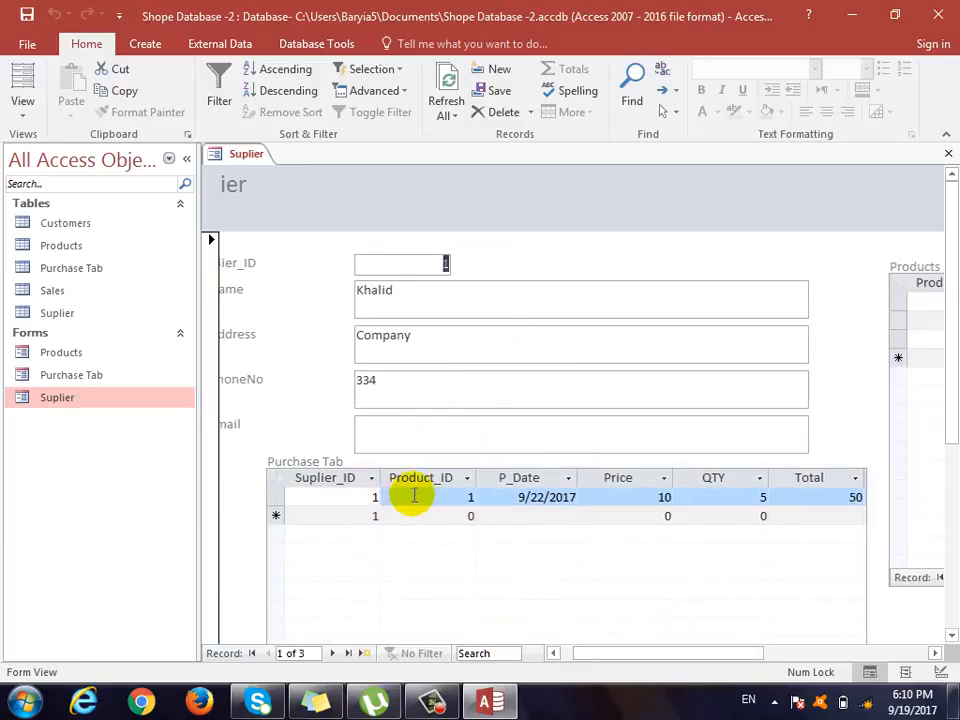
drag(617, 655, 724, 476)
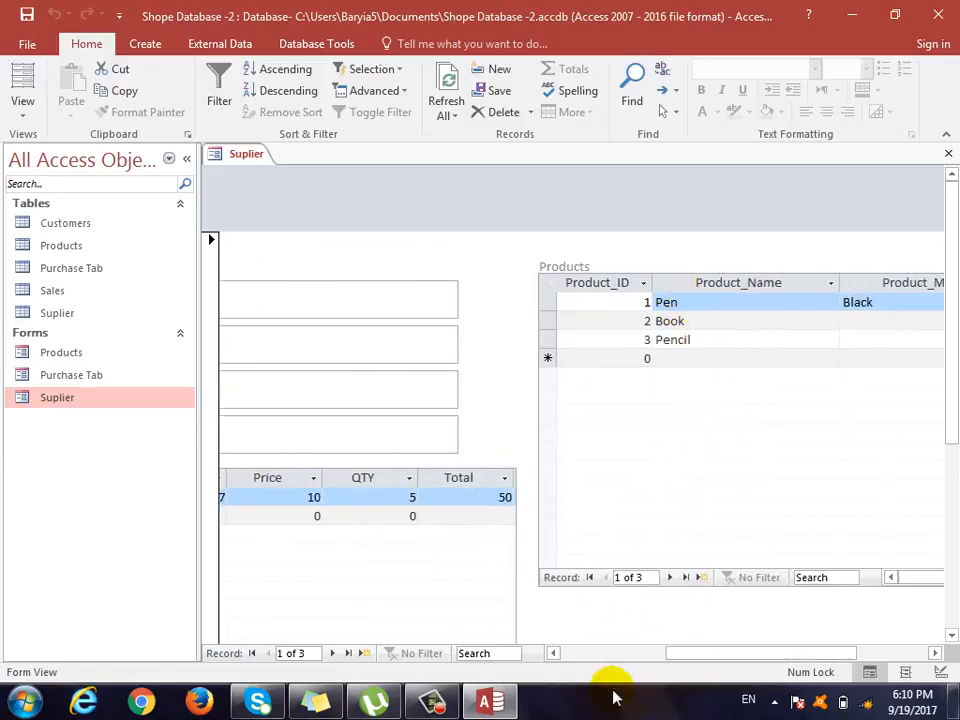
drag(686, 658, 551, 664)
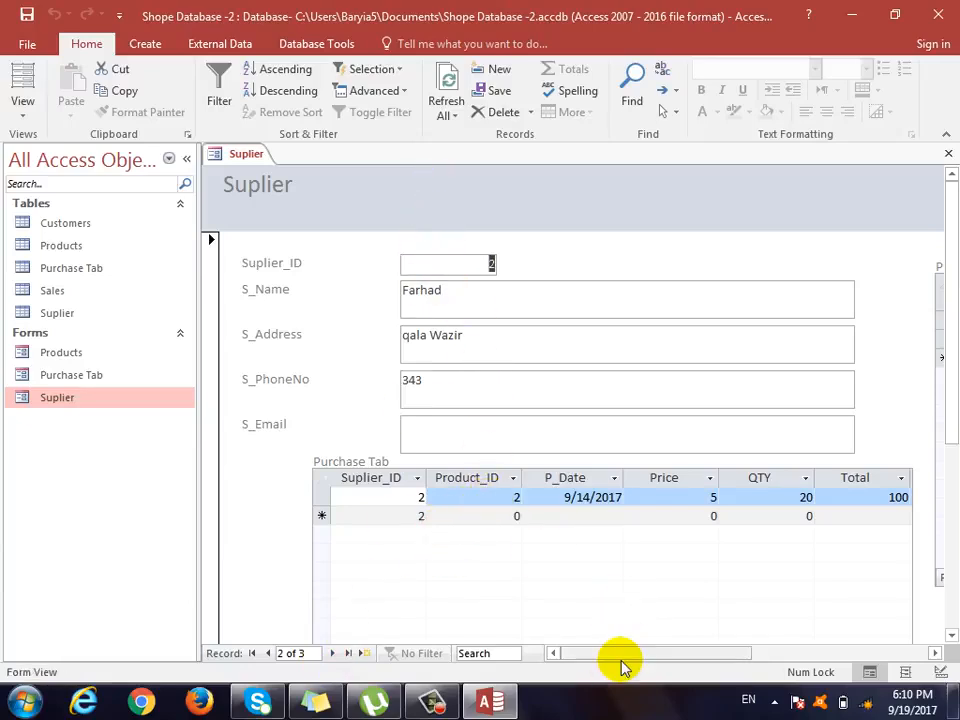
drag(621, 655, 697, 655)
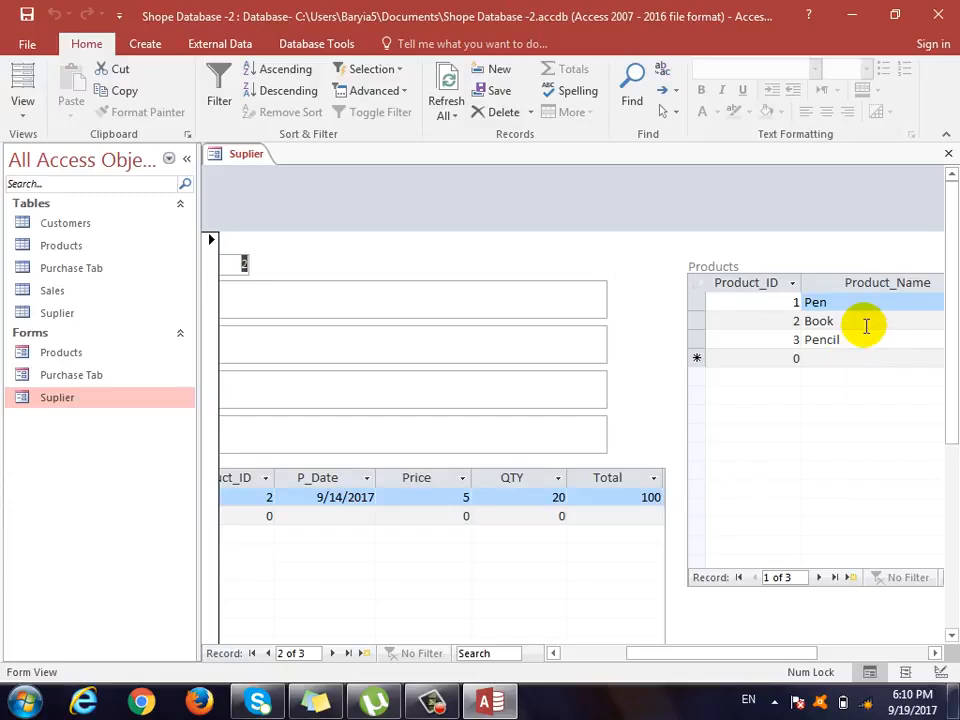
drag(750, 660, 611, 660)
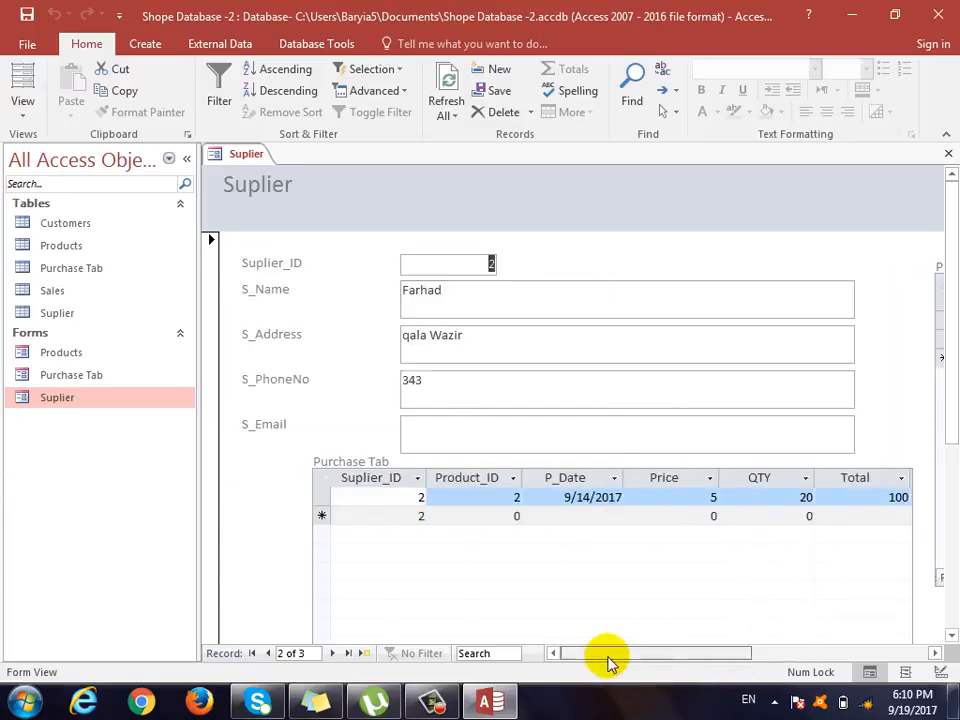
Step: Go to the third supplier record and fill in the supplier's name, address, phone number and e-mail
click(331, 655)
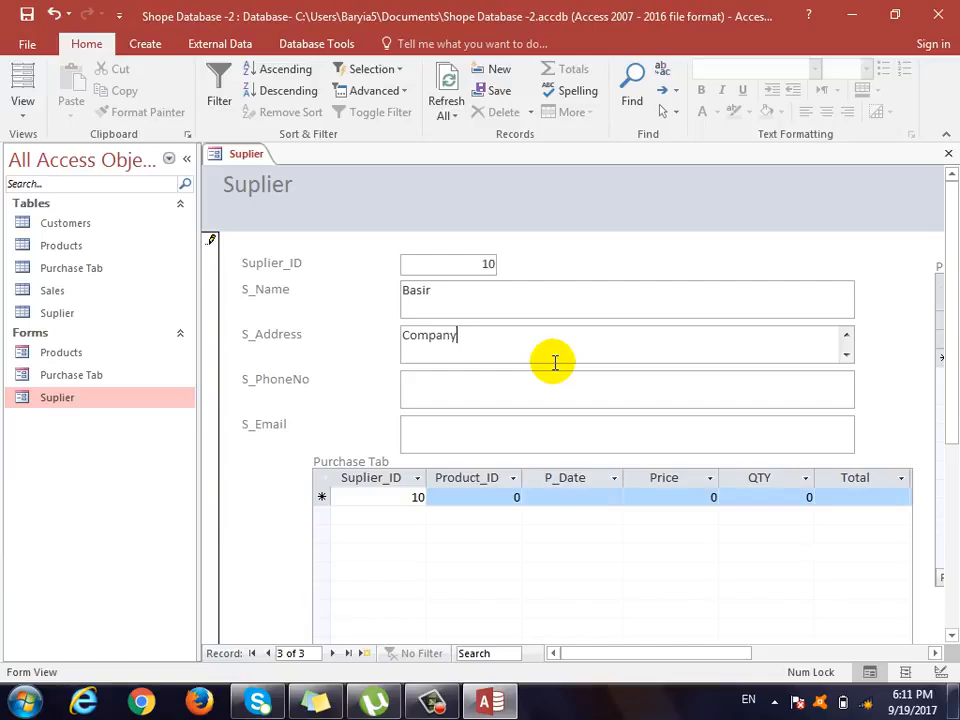
click(542, 398)
text(343434)
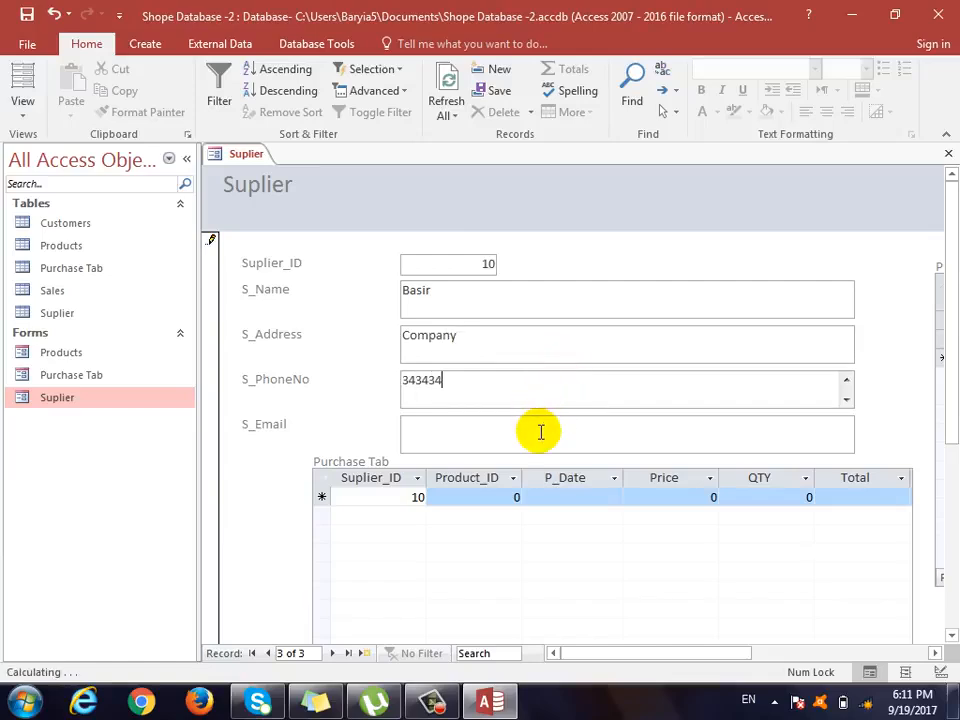
click(540, 433)
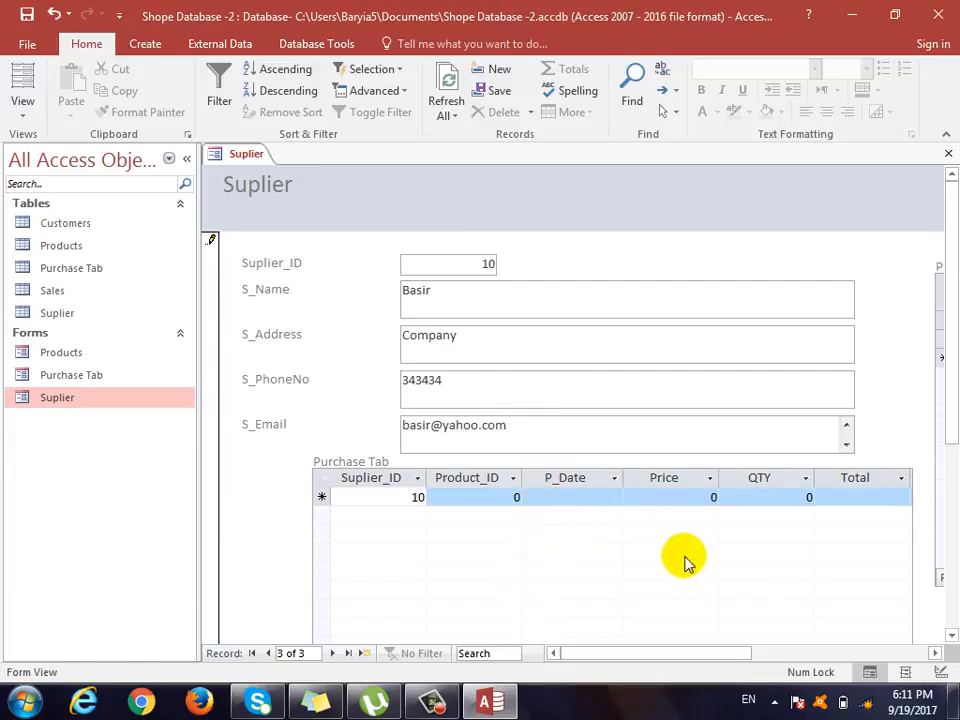
Step: Look up the Pencil's ID in the Products subform and enter Product_ID 3 in the supplier's new Purchase Tab row
drag(705, 656, 805, 656)
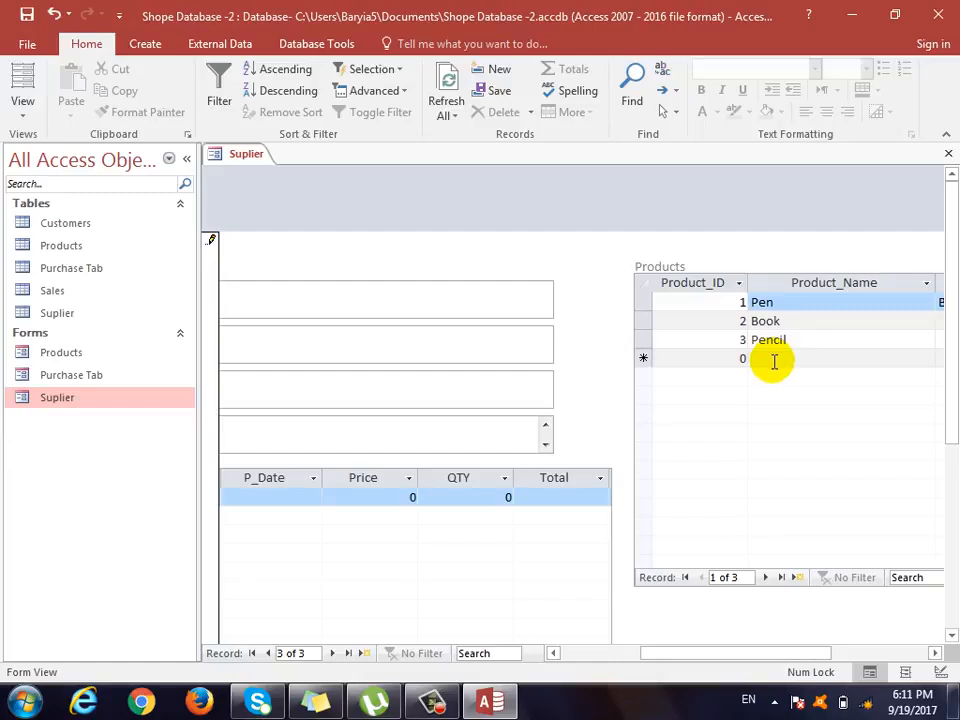
drag(656, 654, 583, 664)
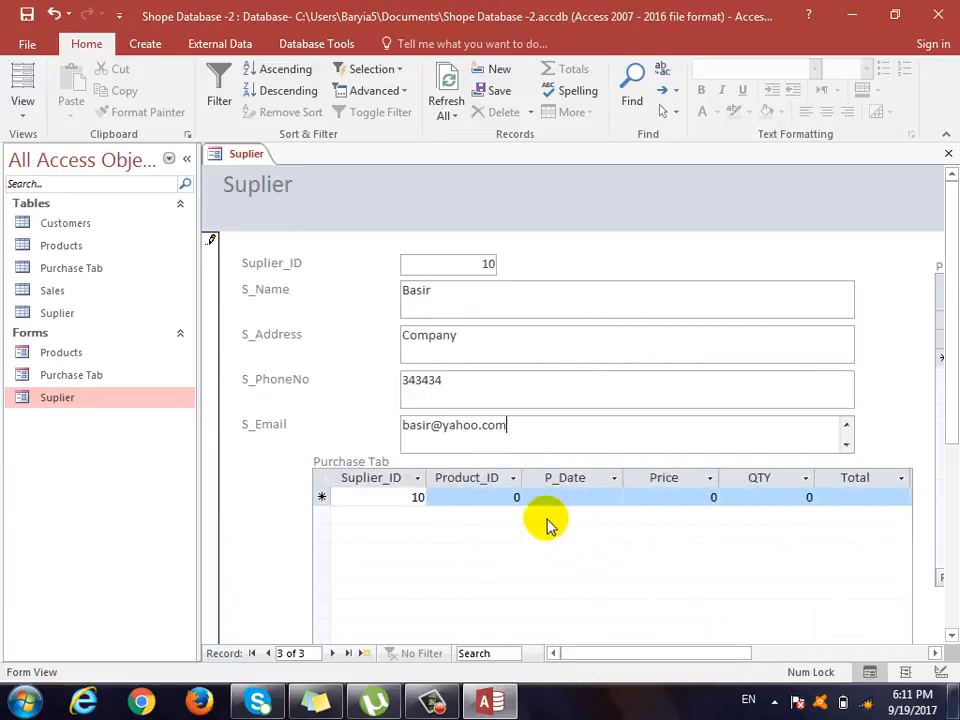
click(514, 497)
text(3)
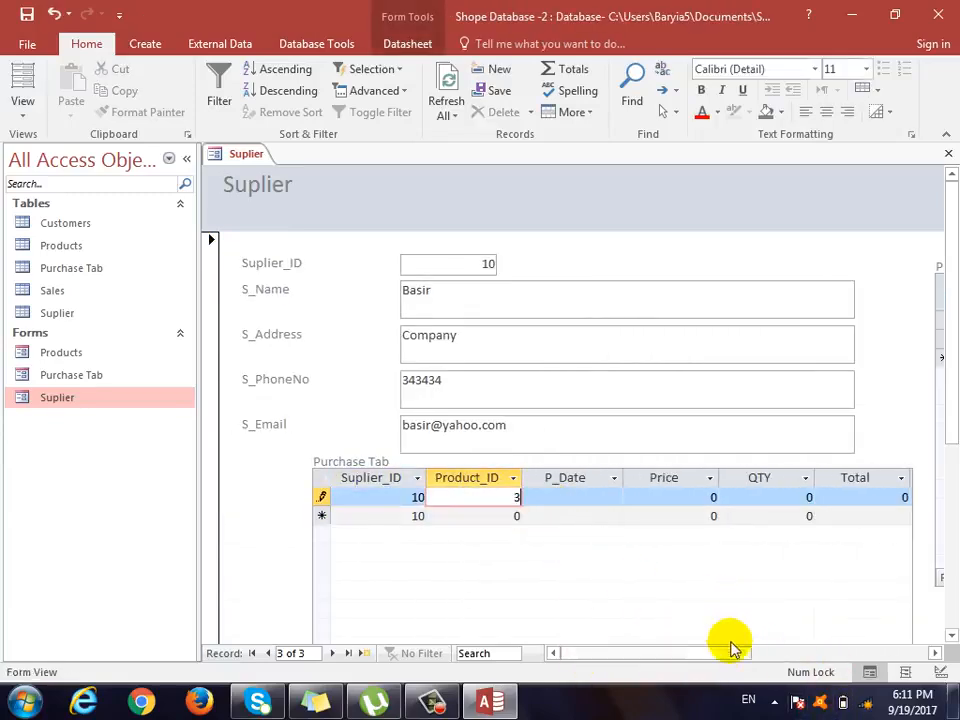
drag(730, 648, 658, 673)
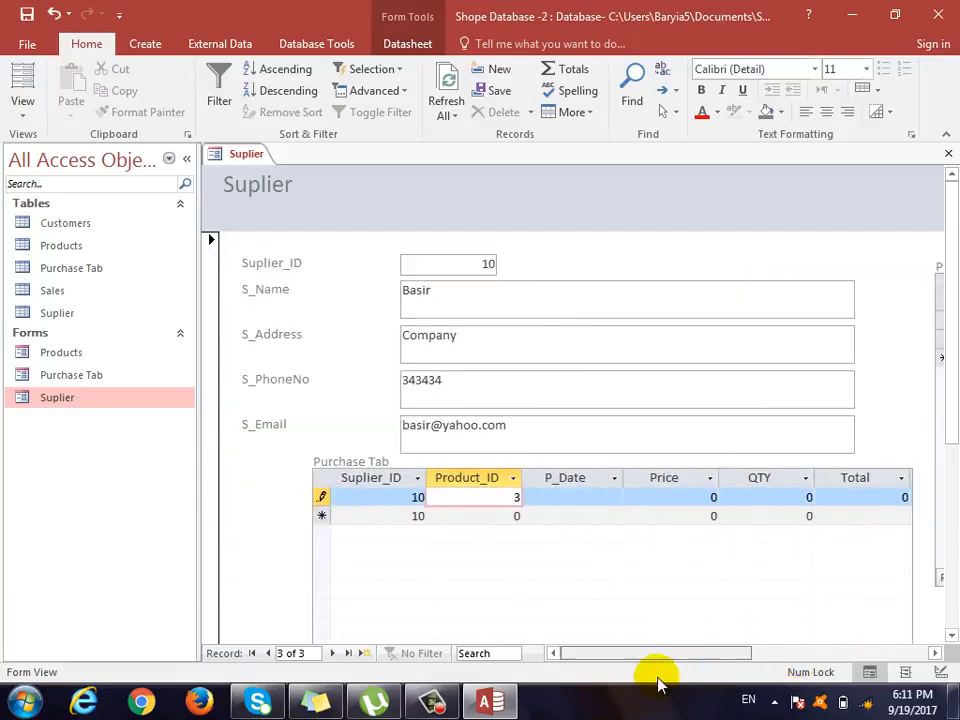
Step: Fill the supplier's Purchase Tab row for product 3 with P_Date 9/8/2017, Price 20 and QTY 10
click(587, 497)
click(632, 497)
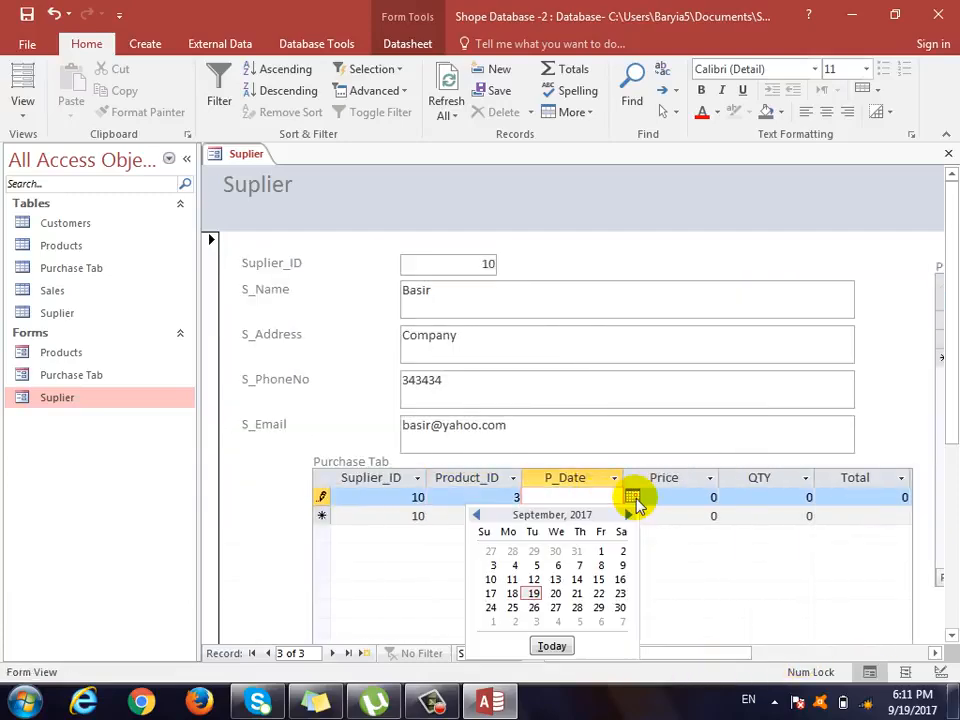
click(603, 563)
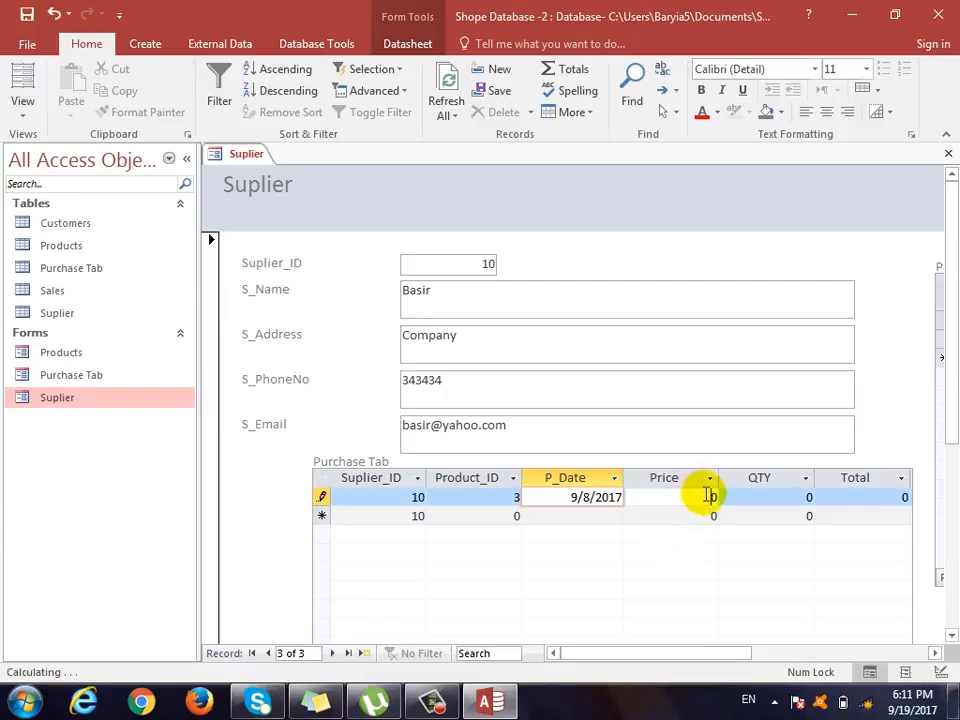
click(707, 496)
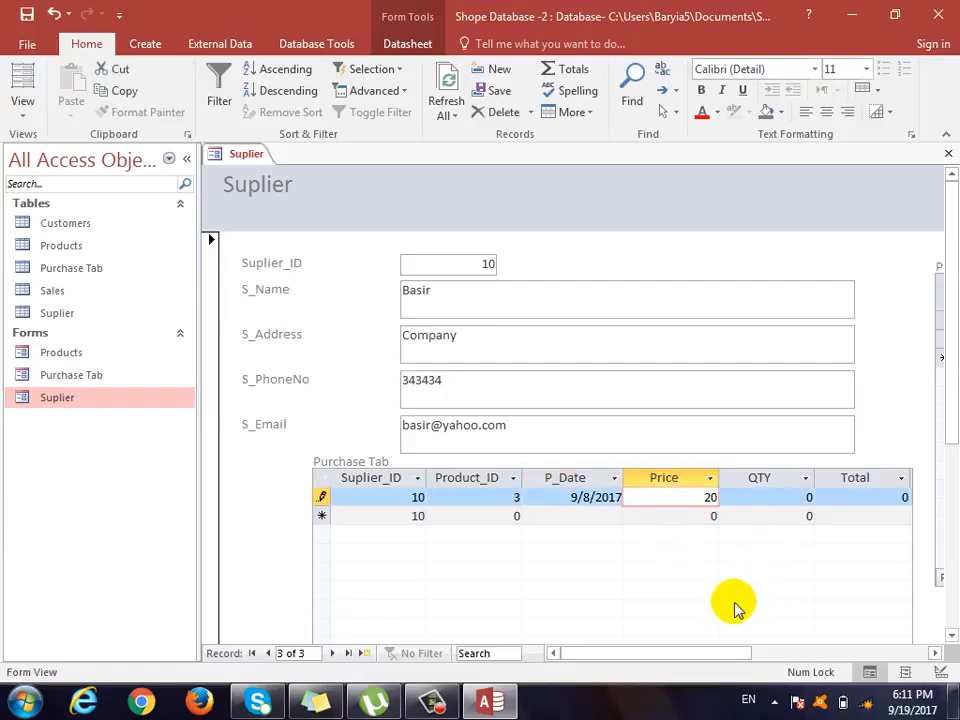
text(20)
click(805, 496)
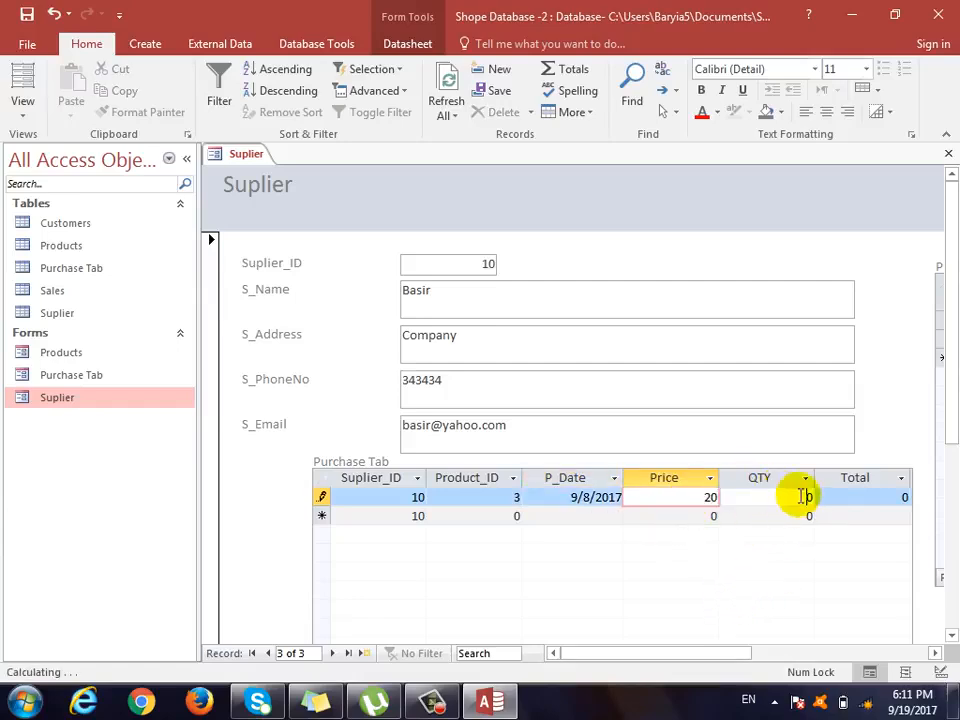
text(10)
key(Tab)
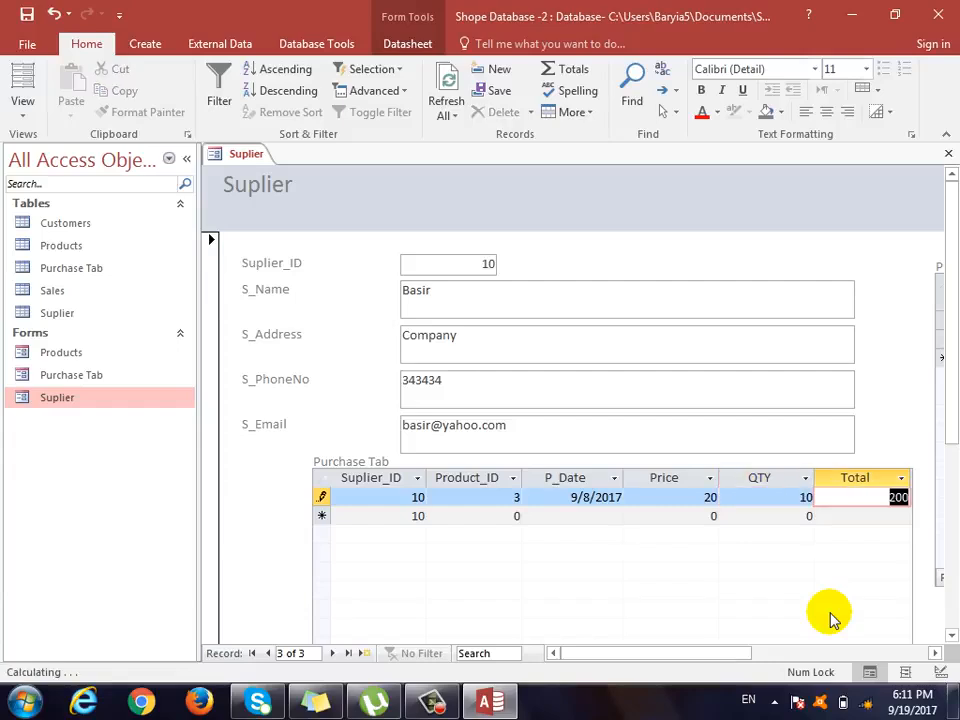
Step: Enter 120 as the Paid amount in the same Purchase Tab row and commit the record
drag(745, 654, 783, 655)
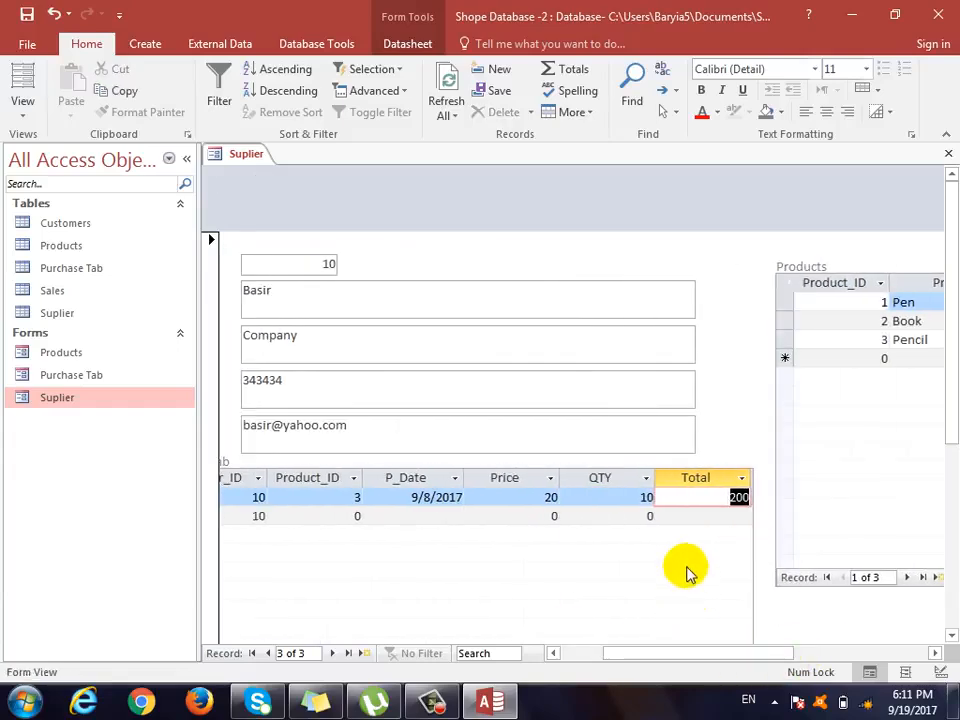
drag(943, 375, 945, 611)
drag(606, 634, 706, 640)
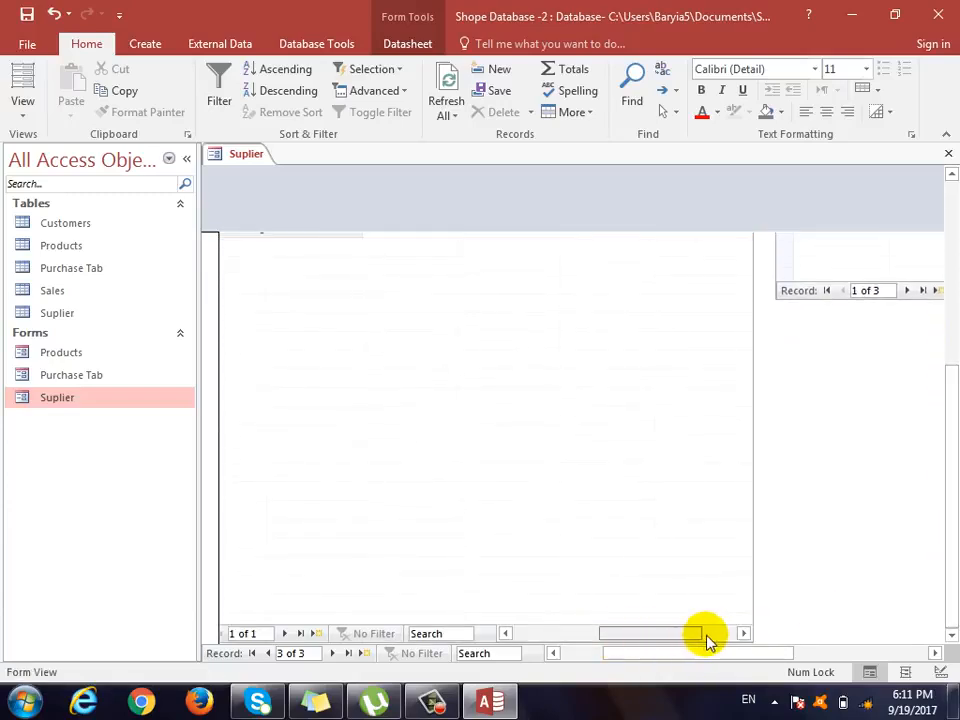
drag(945, 525, 945, 414)
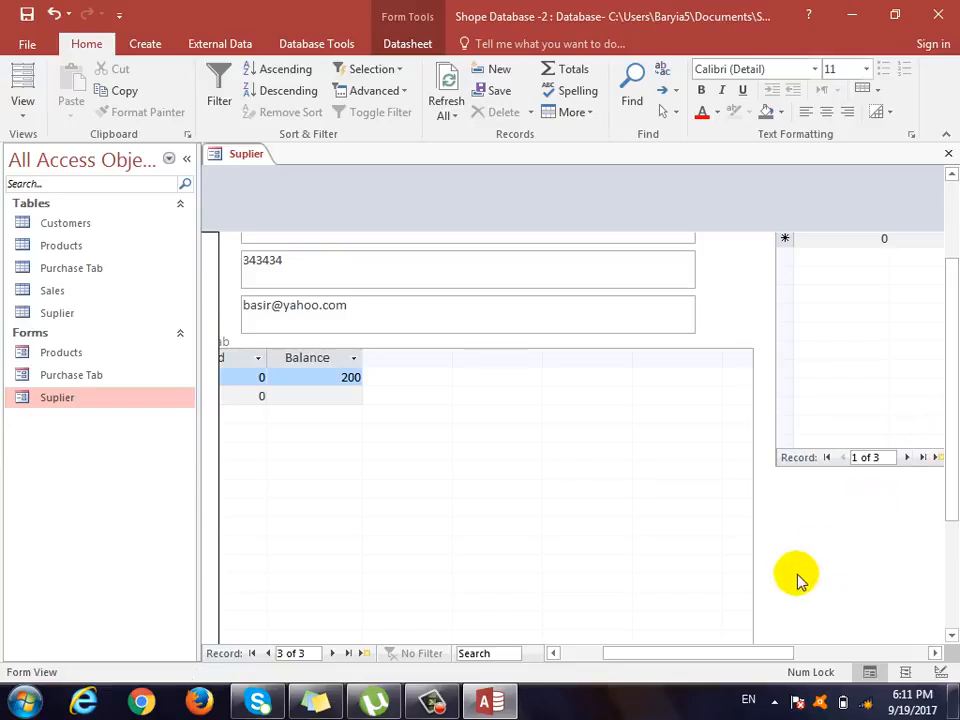
drag(718, 654, 675, 656)
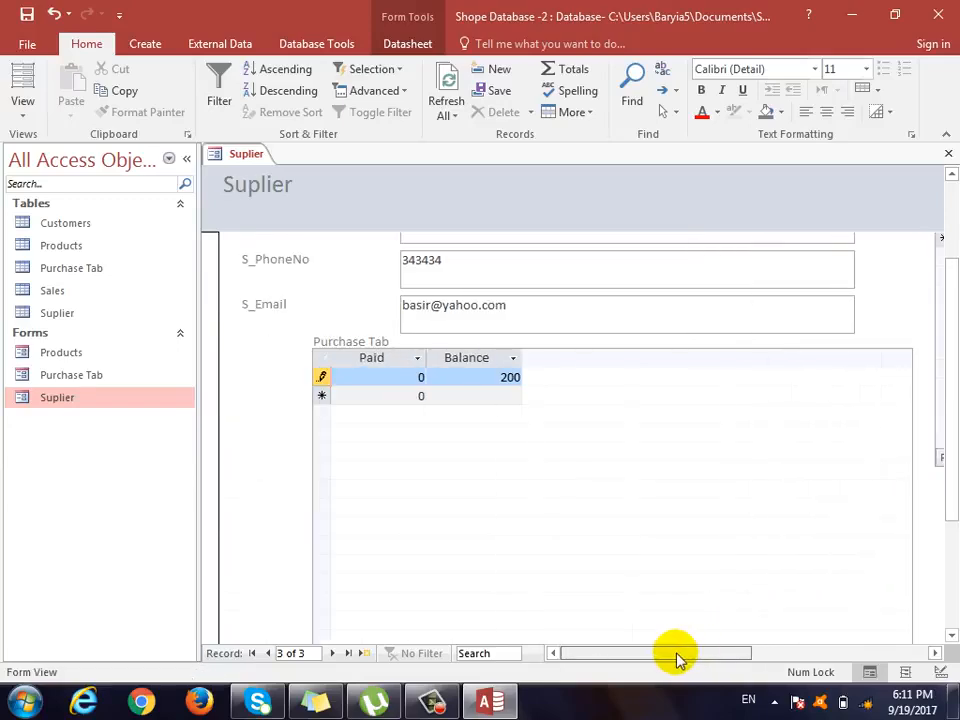
click(399, 383)
text(1)
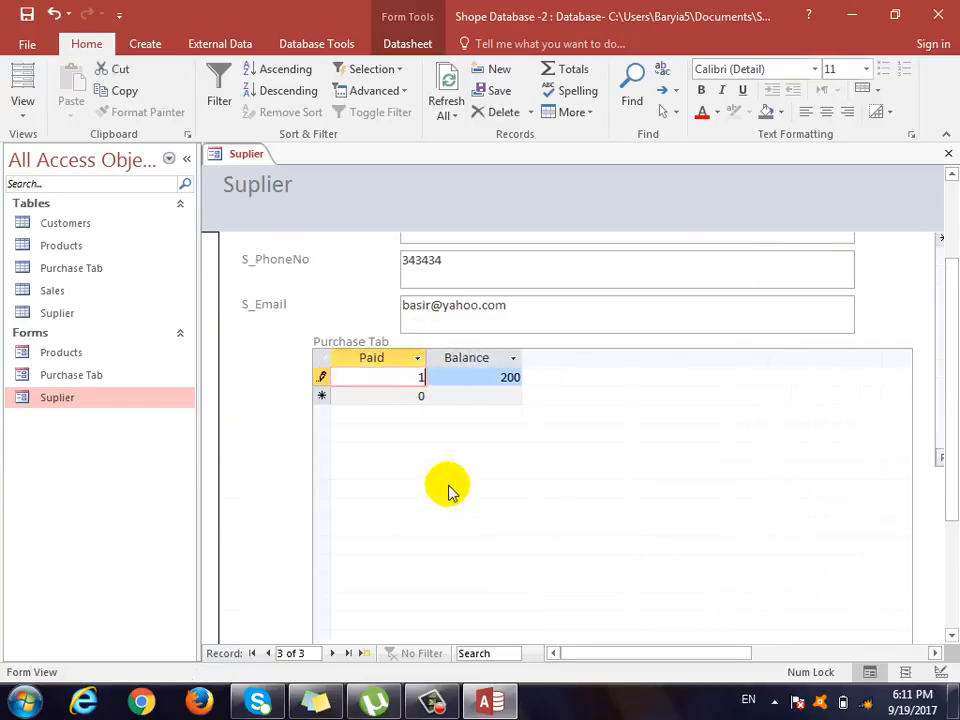
text(20)
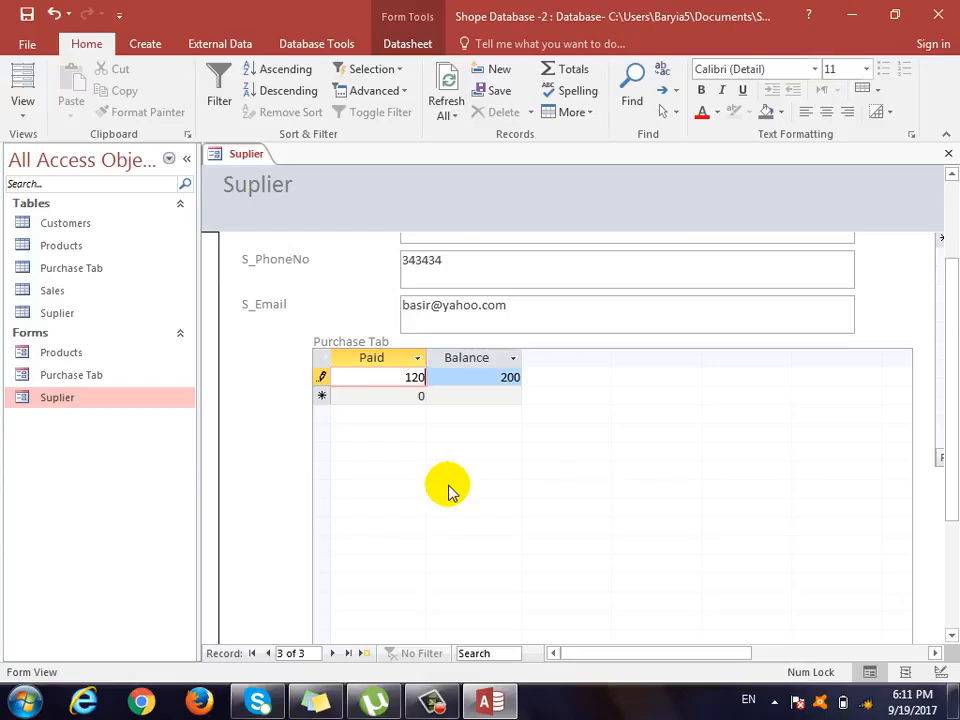
key(Return)
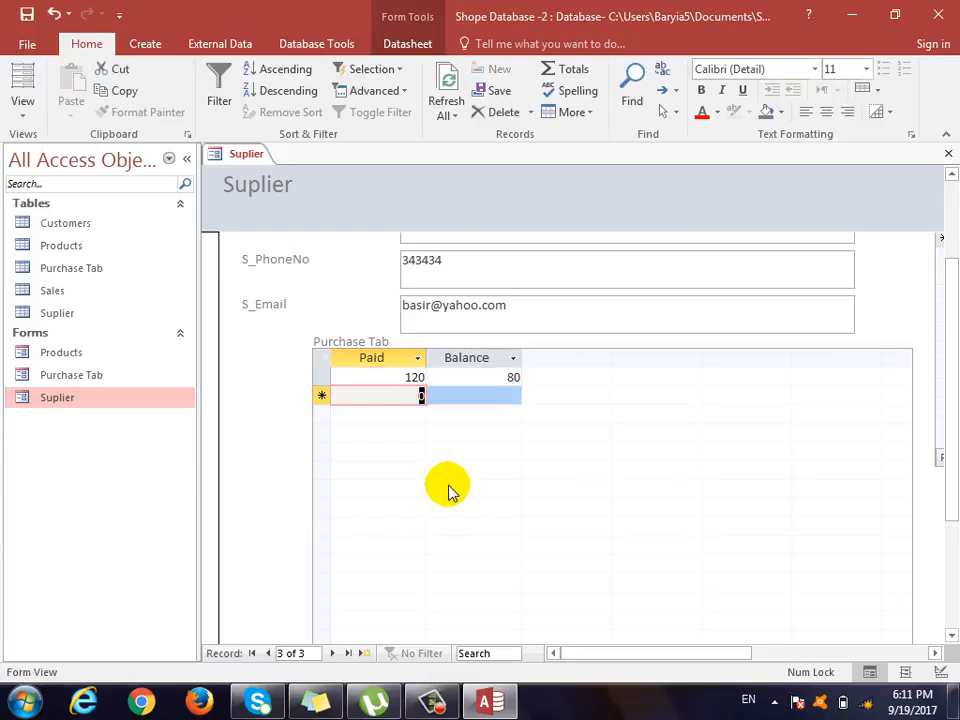